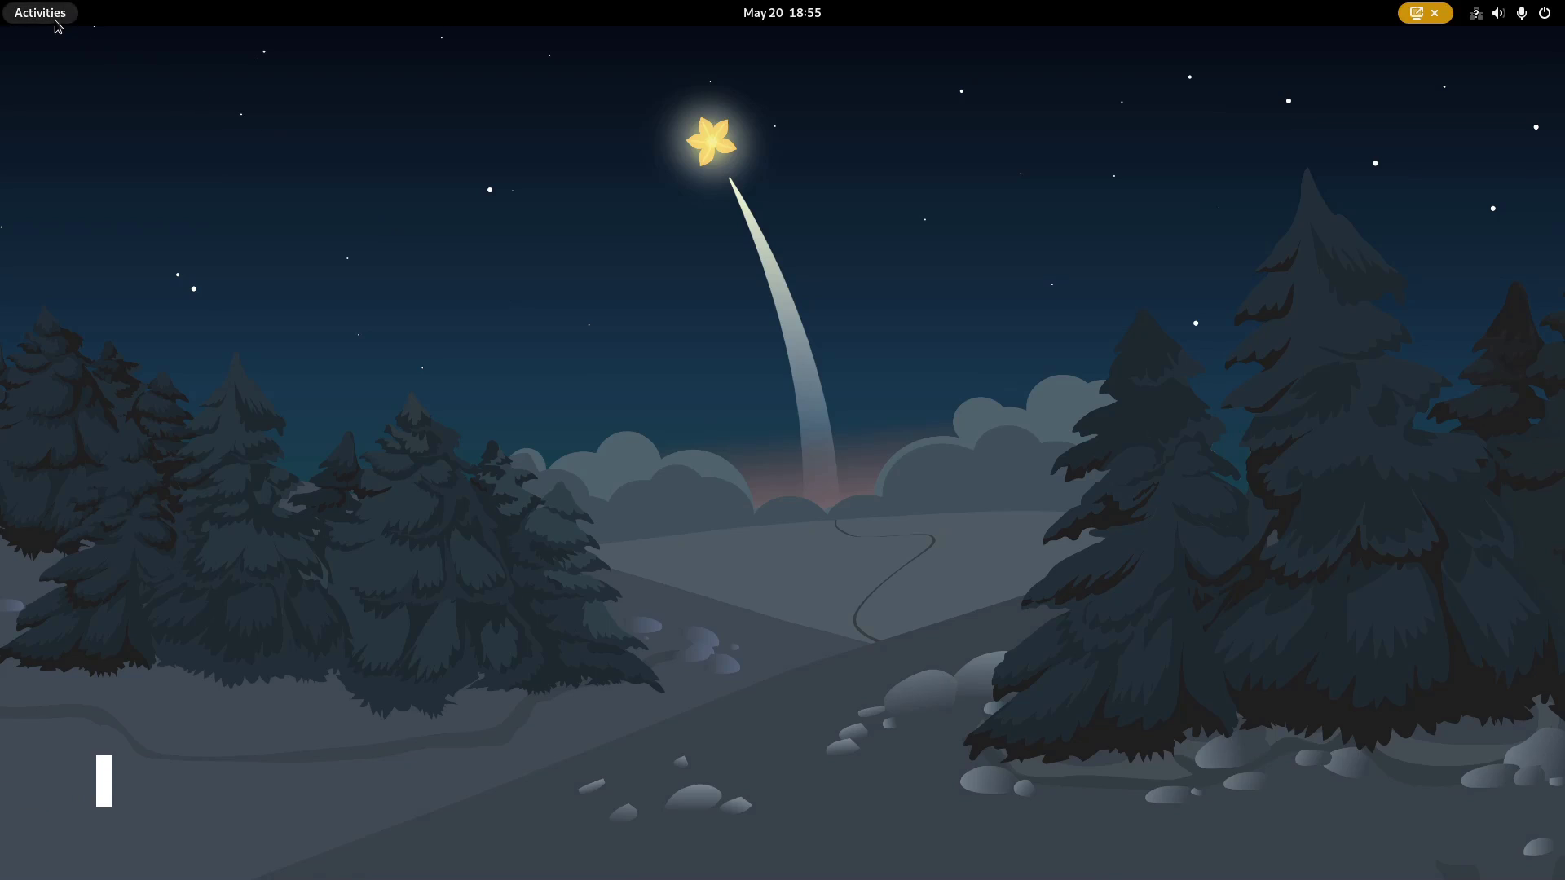
# Step: Switch to the Firefox window with the YouTube channel and show the channel's list of videos
pyautogui.click(50, 17)
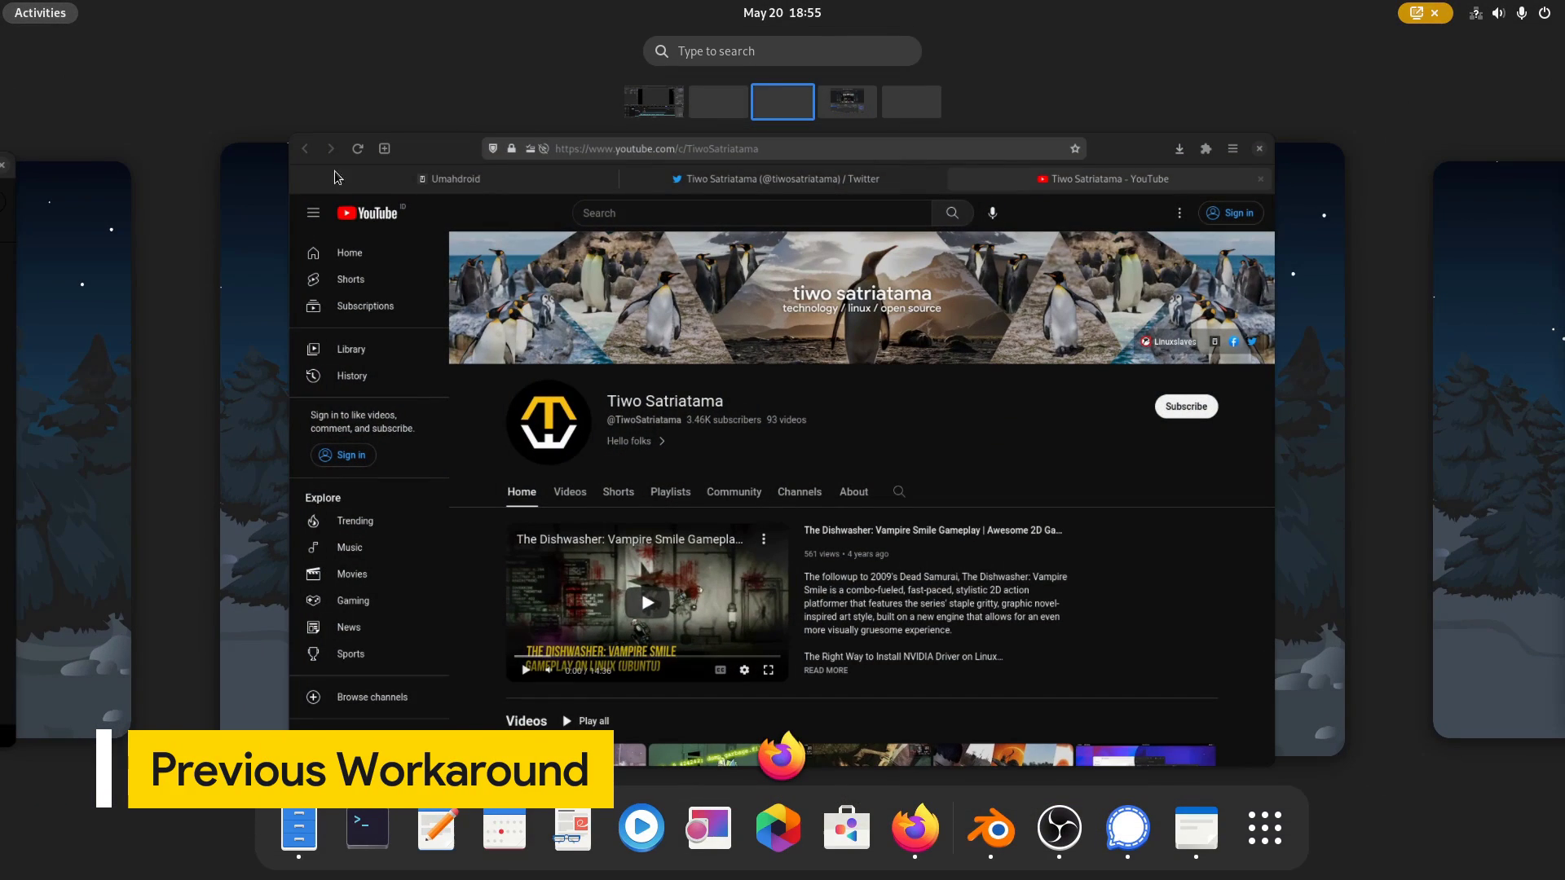
pyautogui.click(927, 363)
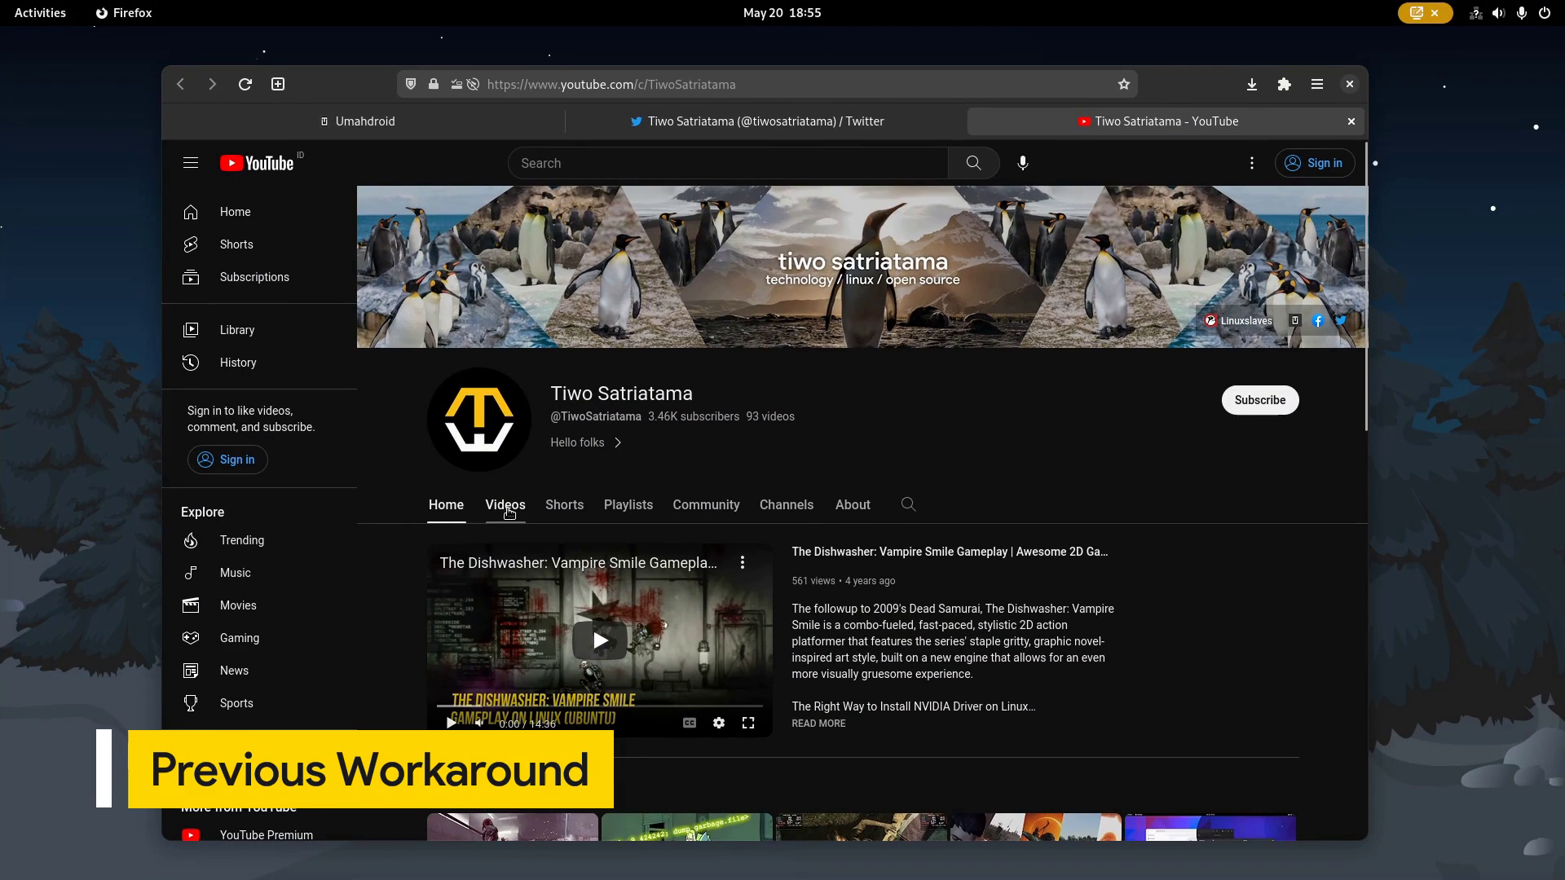
pyautogui.click(507, 507)
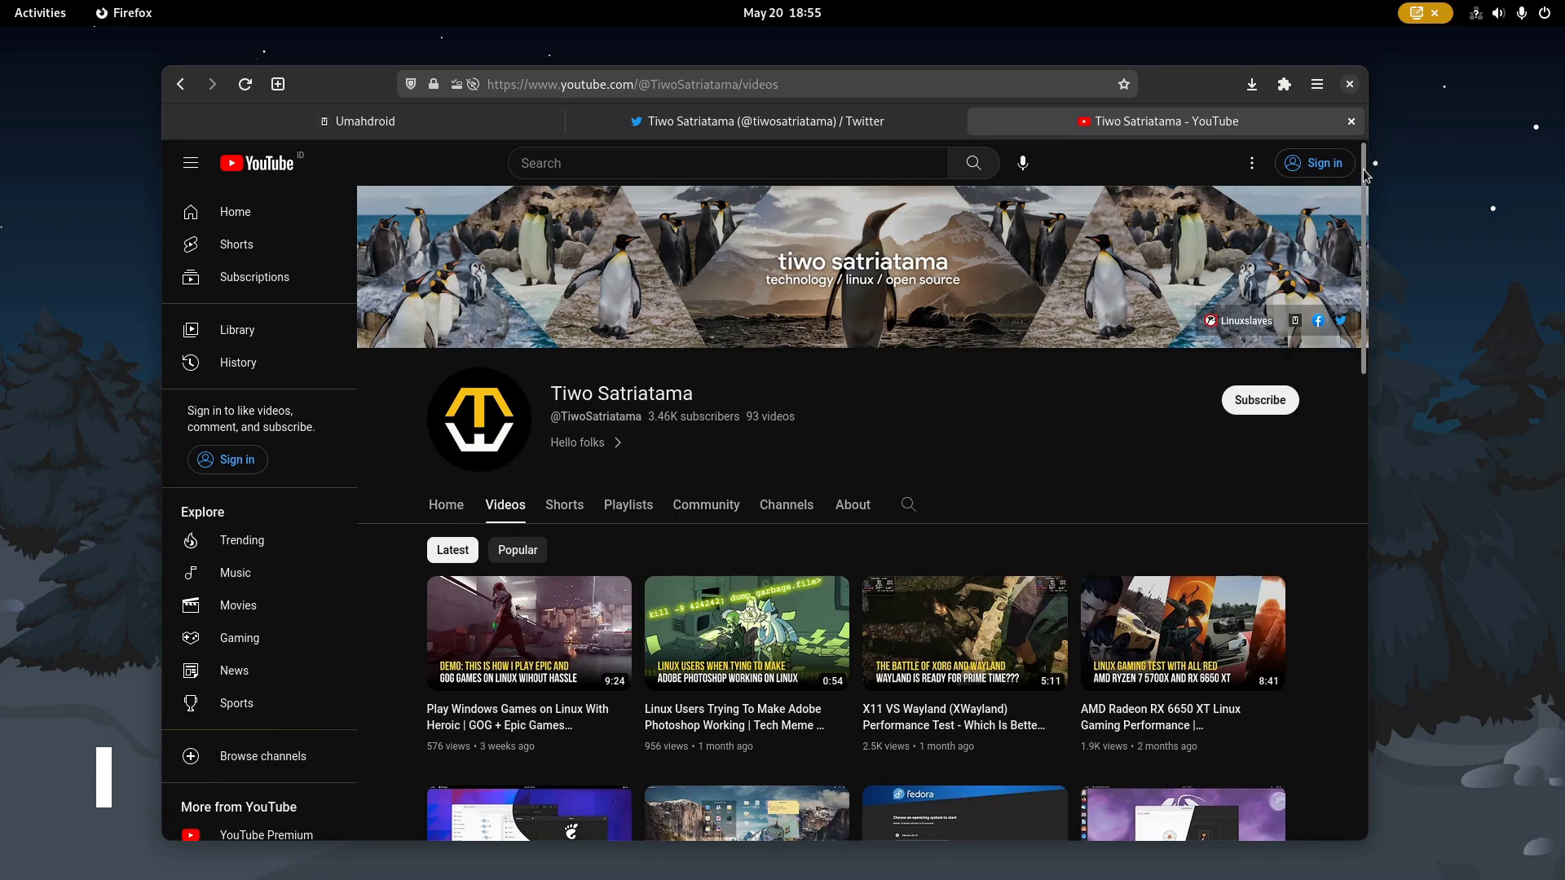
# Step: Open the channel's "Linux Experiment: Install Epic Games Launcher" video in a new tab and switch to that tab
pyautogui.scroll(-5, 1350, 344)
pyautogui.scroll(-4, 1348, 338)
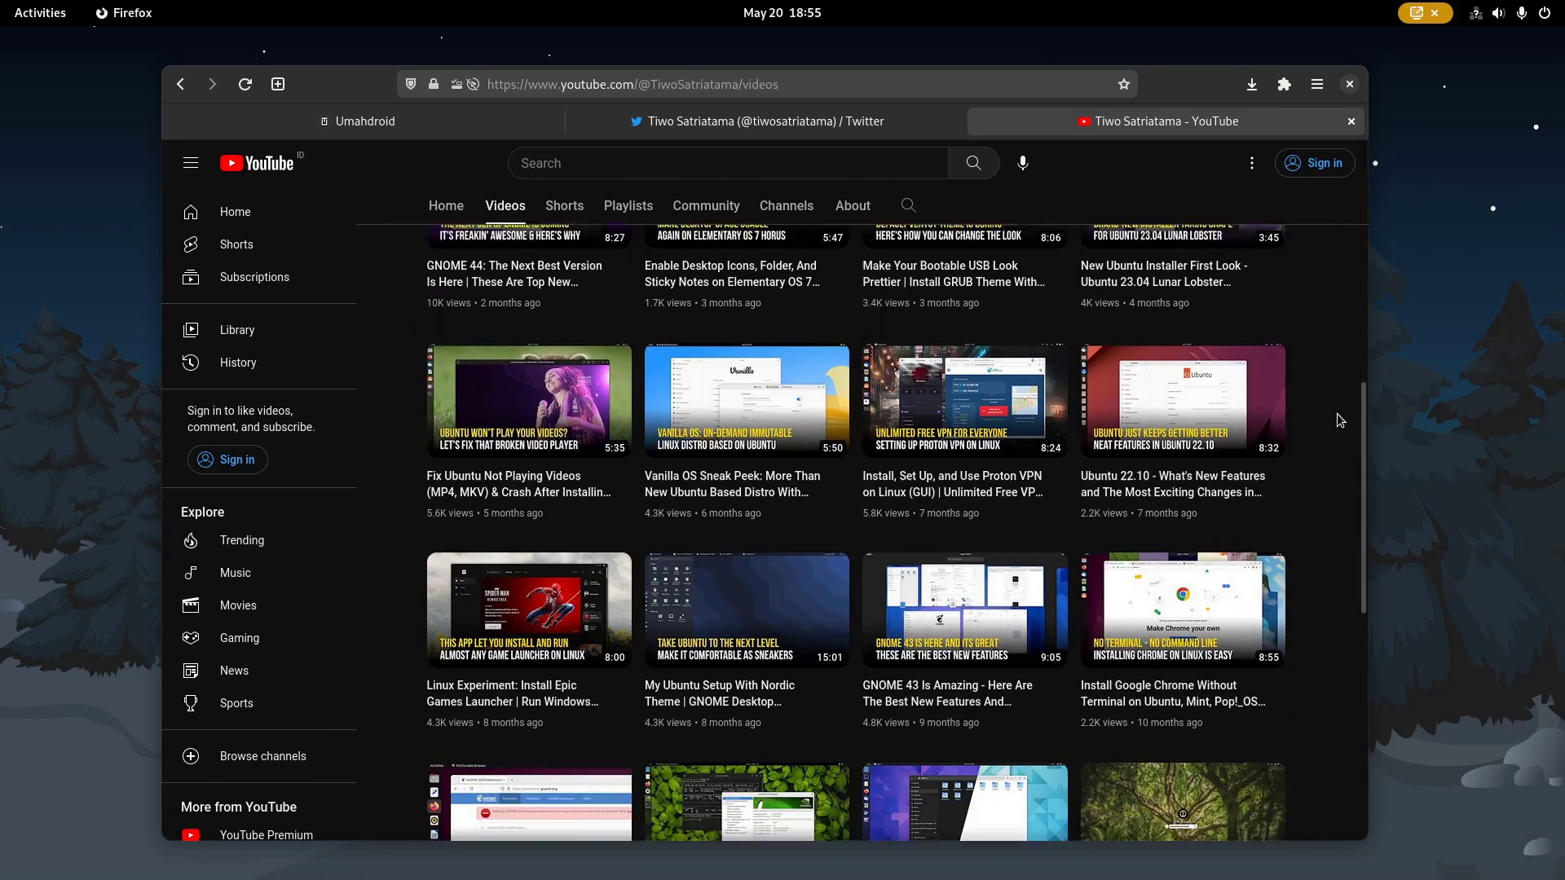
pyautogui.rightClick(477, 422)
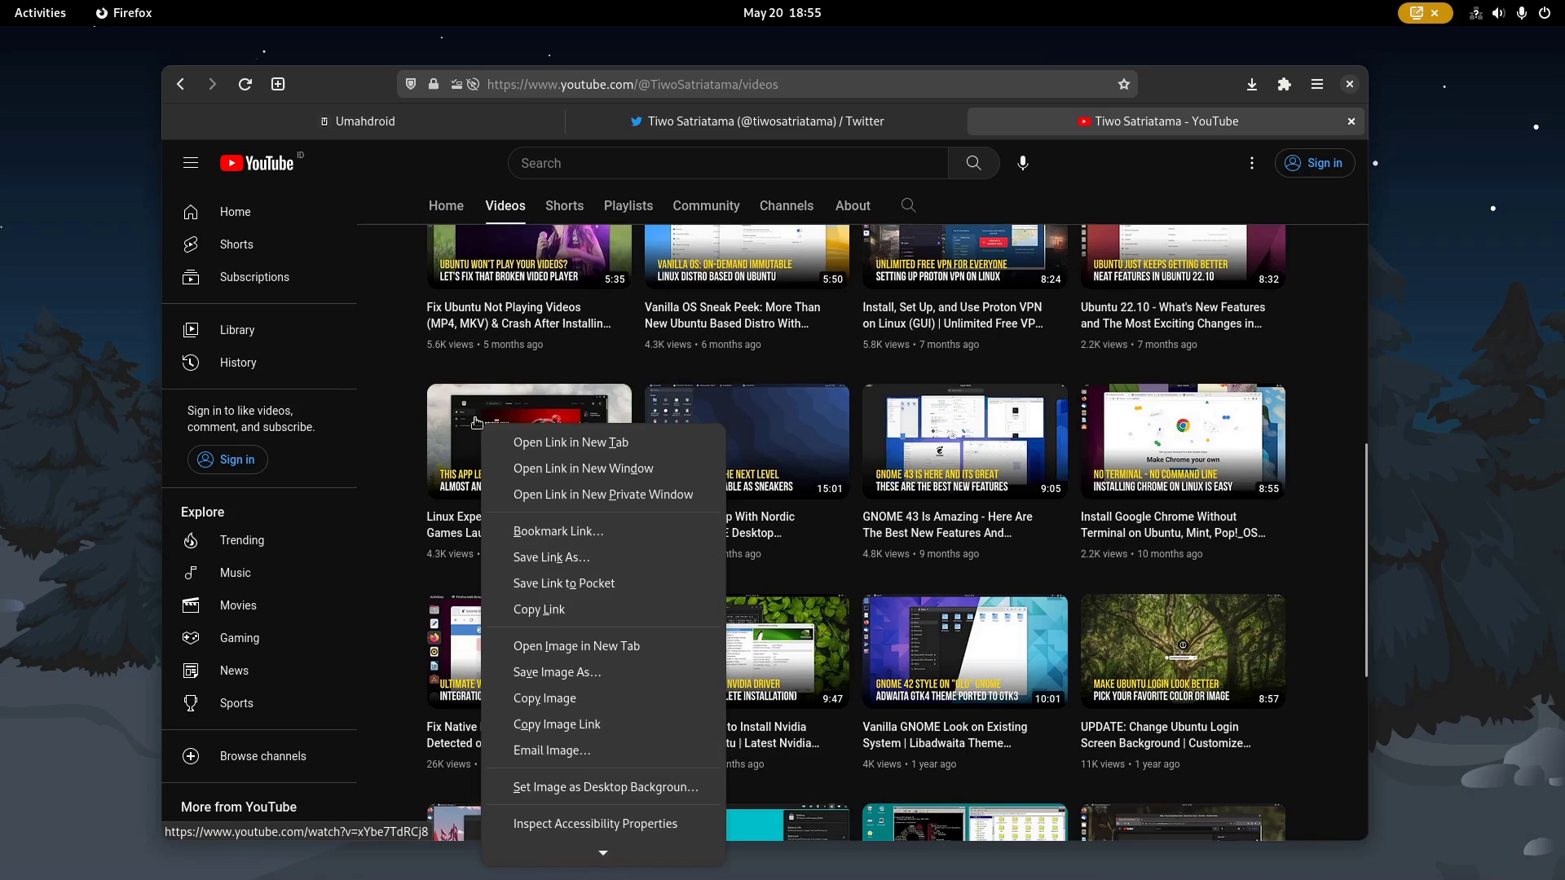
pyautogui.click(536, 441)
pyautogui.click(1205, 122)
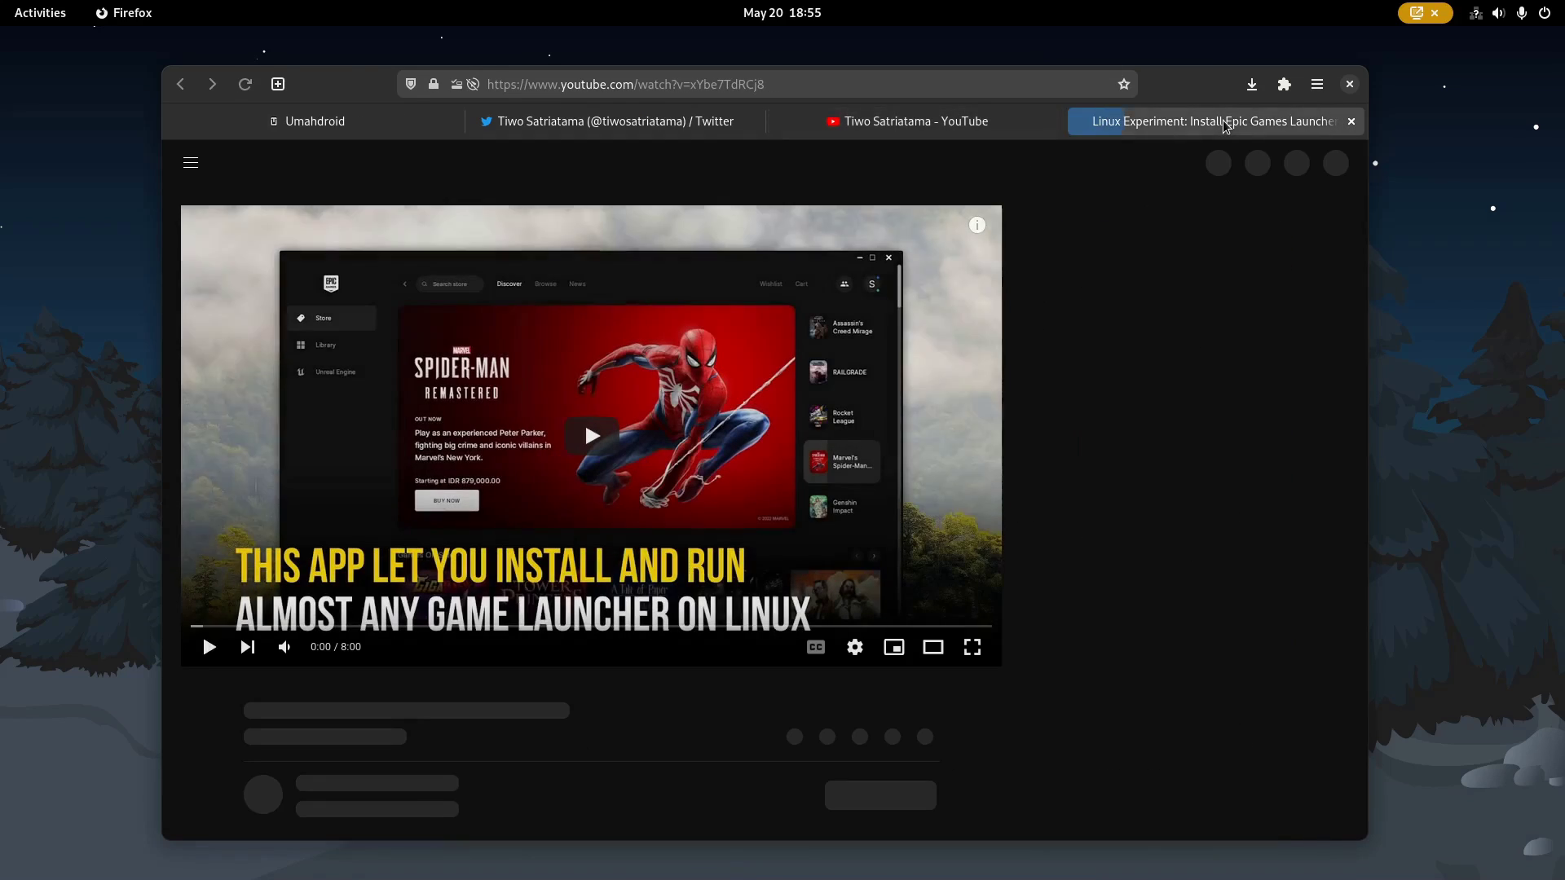
# Step: Play the Epic Games Launcher video and skip ahead through its driver, Flatpak and Epic Games Store installation sections
pyautogui.click(605, 441)
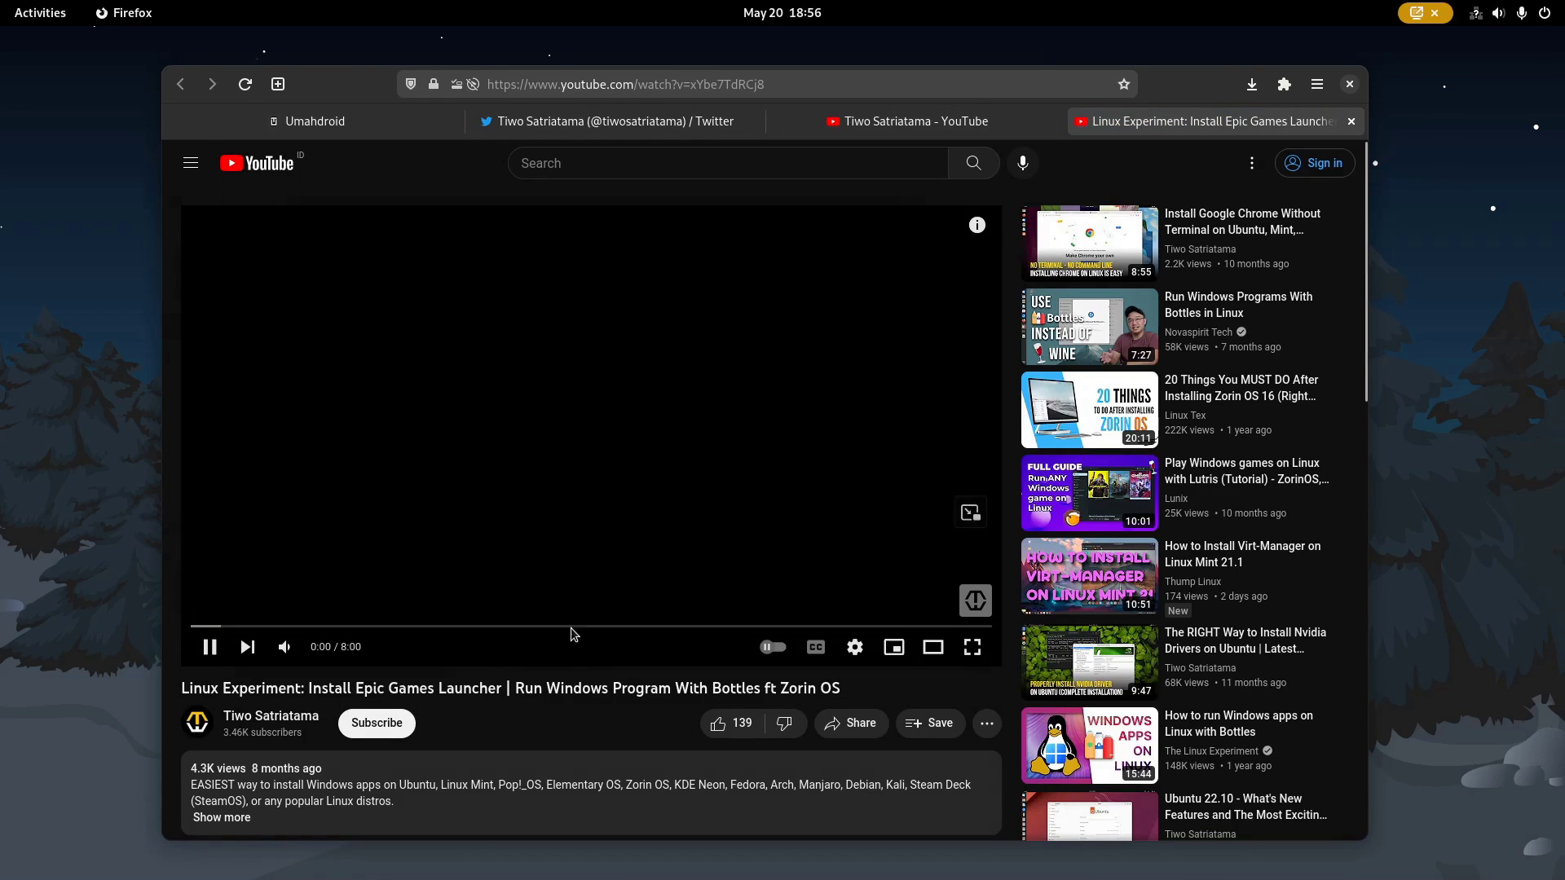
pyautogui.click(266, 627)
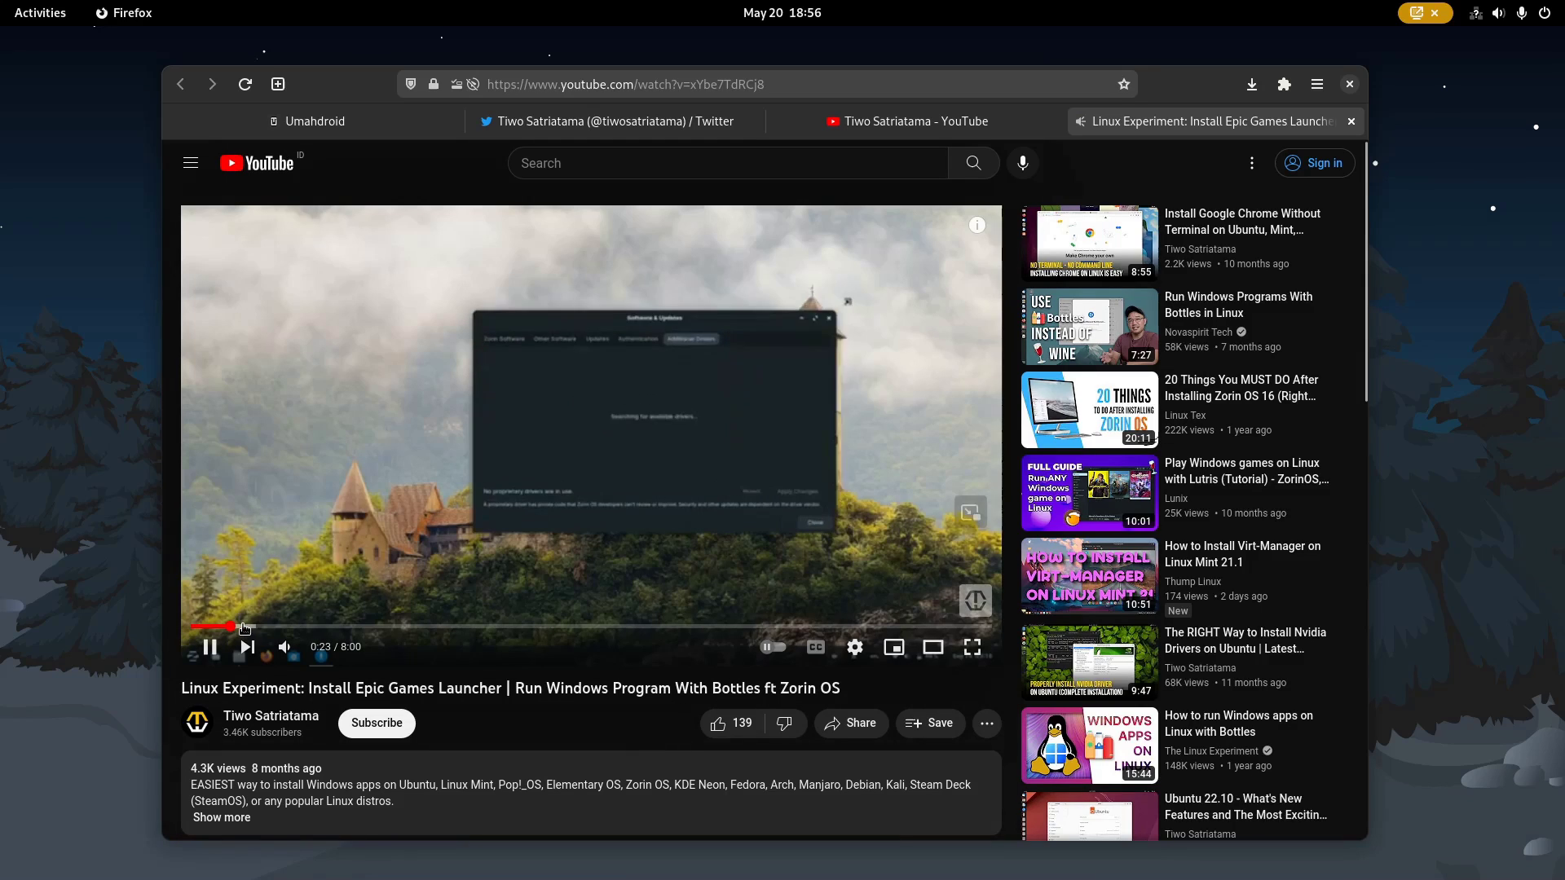
pyautogui.click(295, 627)
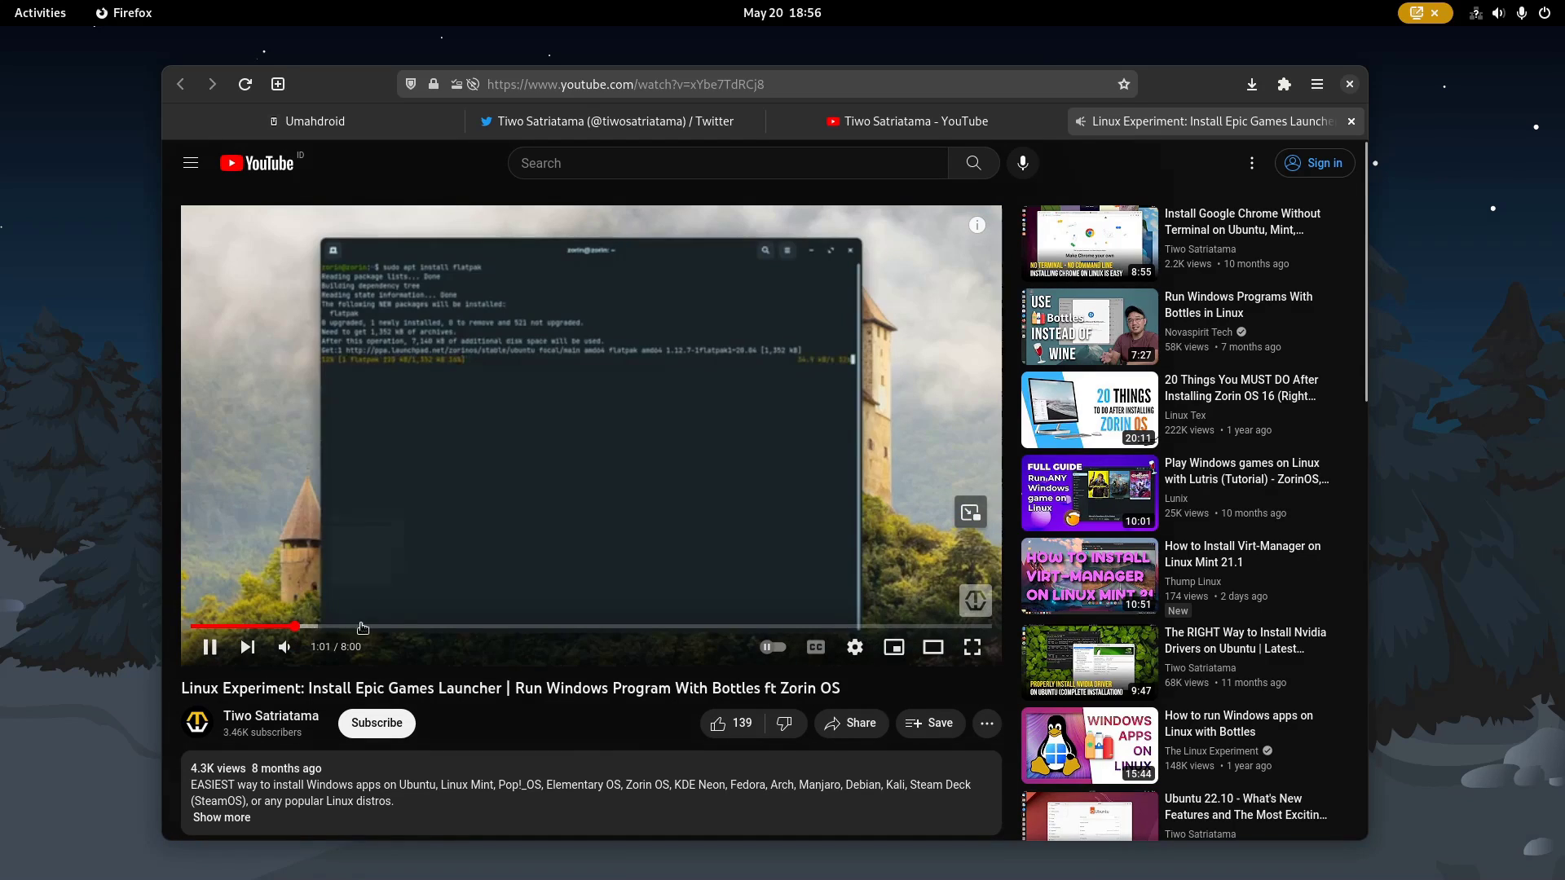
pyautogui.click(667, 627)
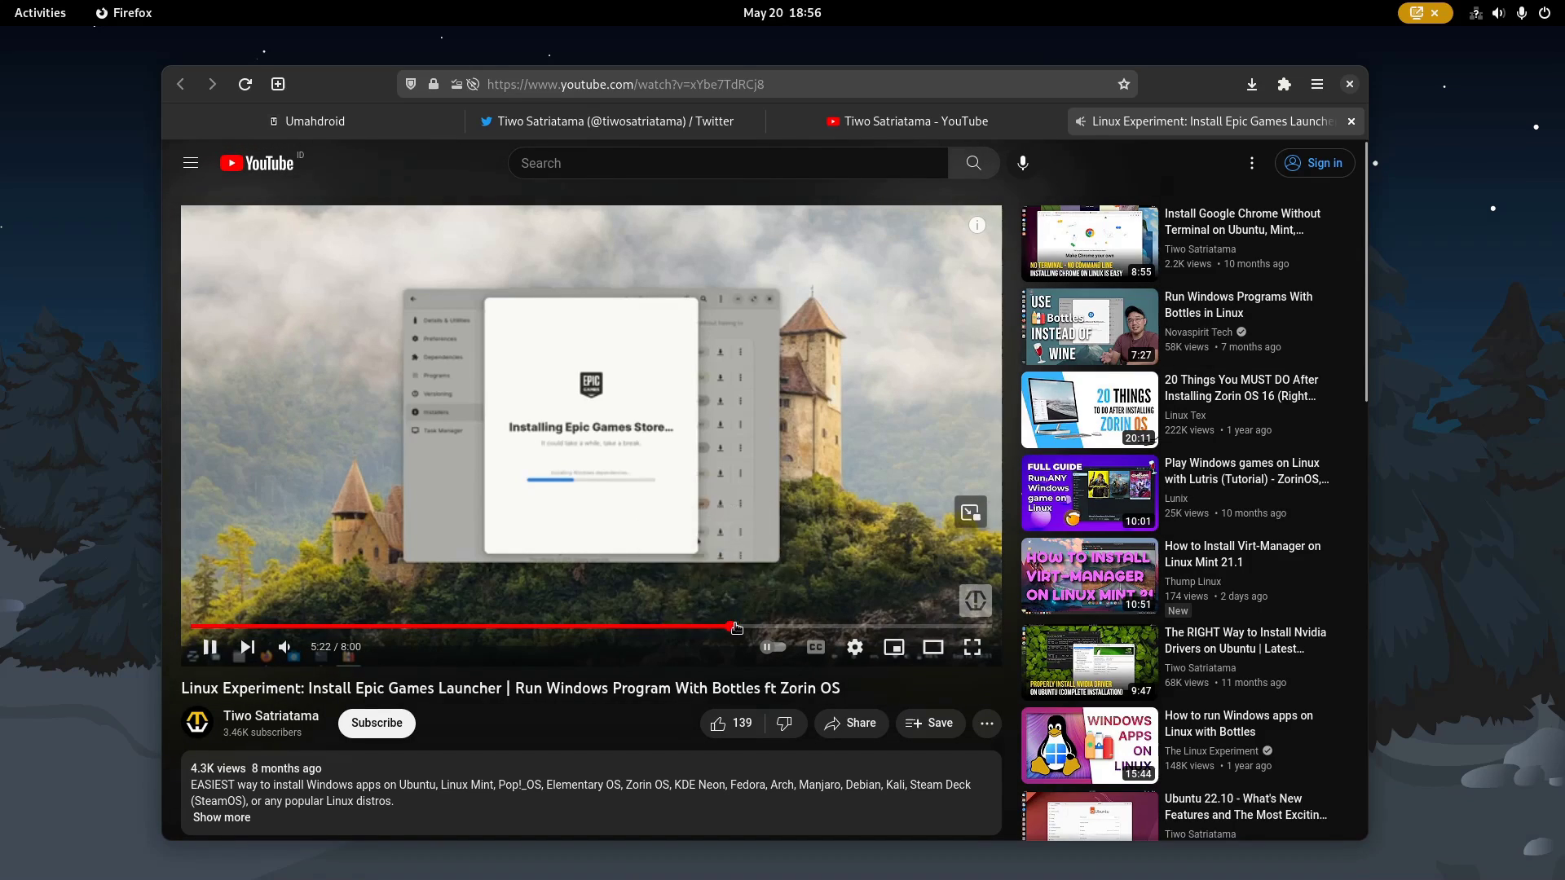
pyautogui.moveTo(799, 626); pyautogui.dragTo(902, 625)
pyautogui.click(821, 627)
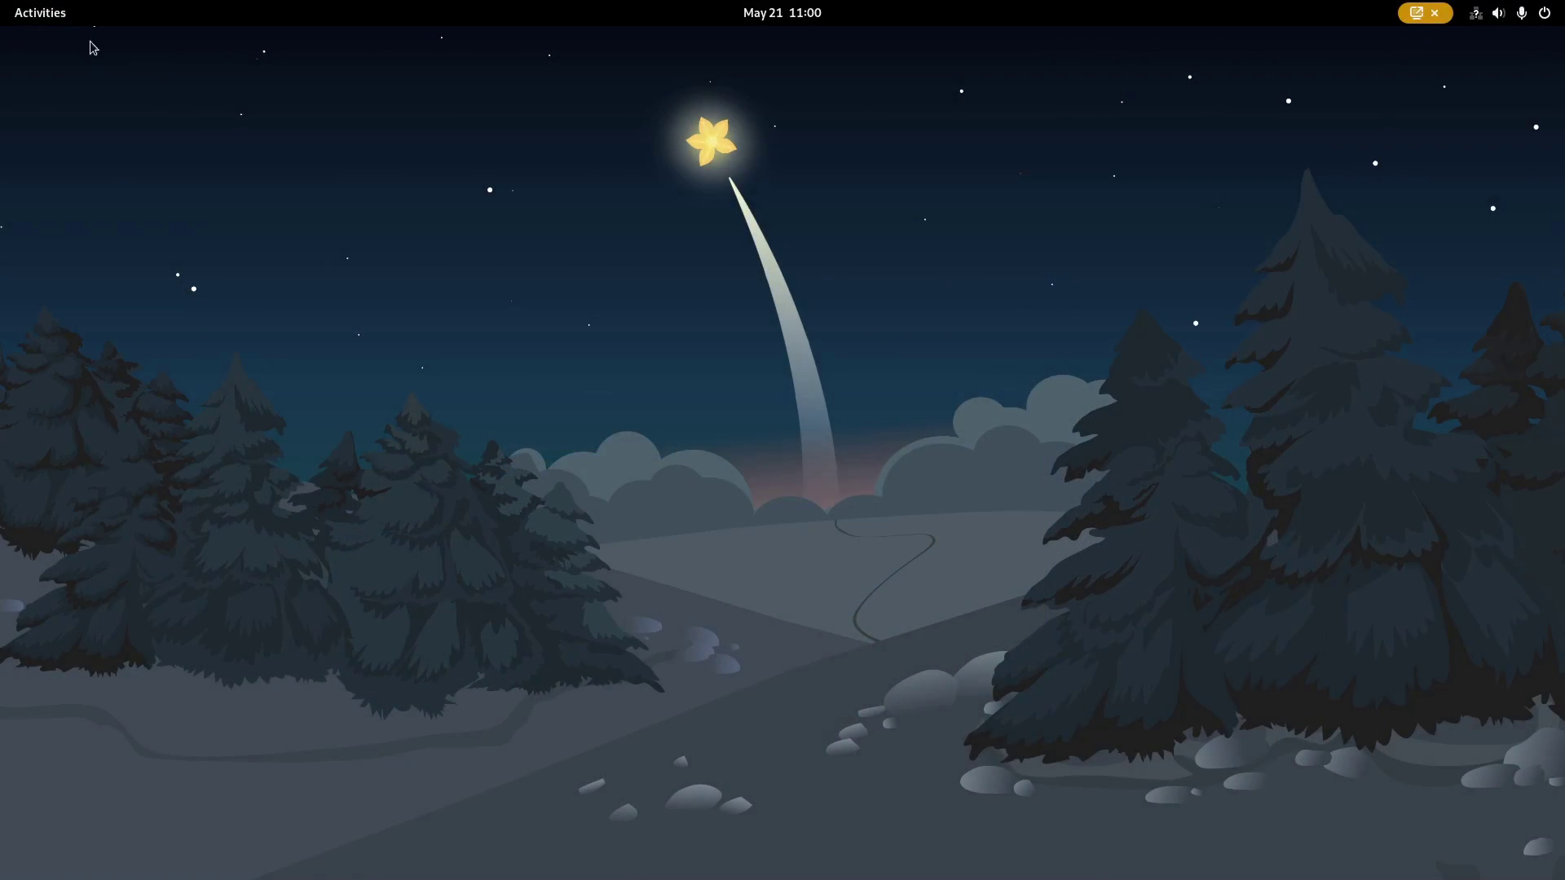
# Step: Search the installed applications for "her" and launch Heroic Games Launcher
pyautogui.click(44, 14)
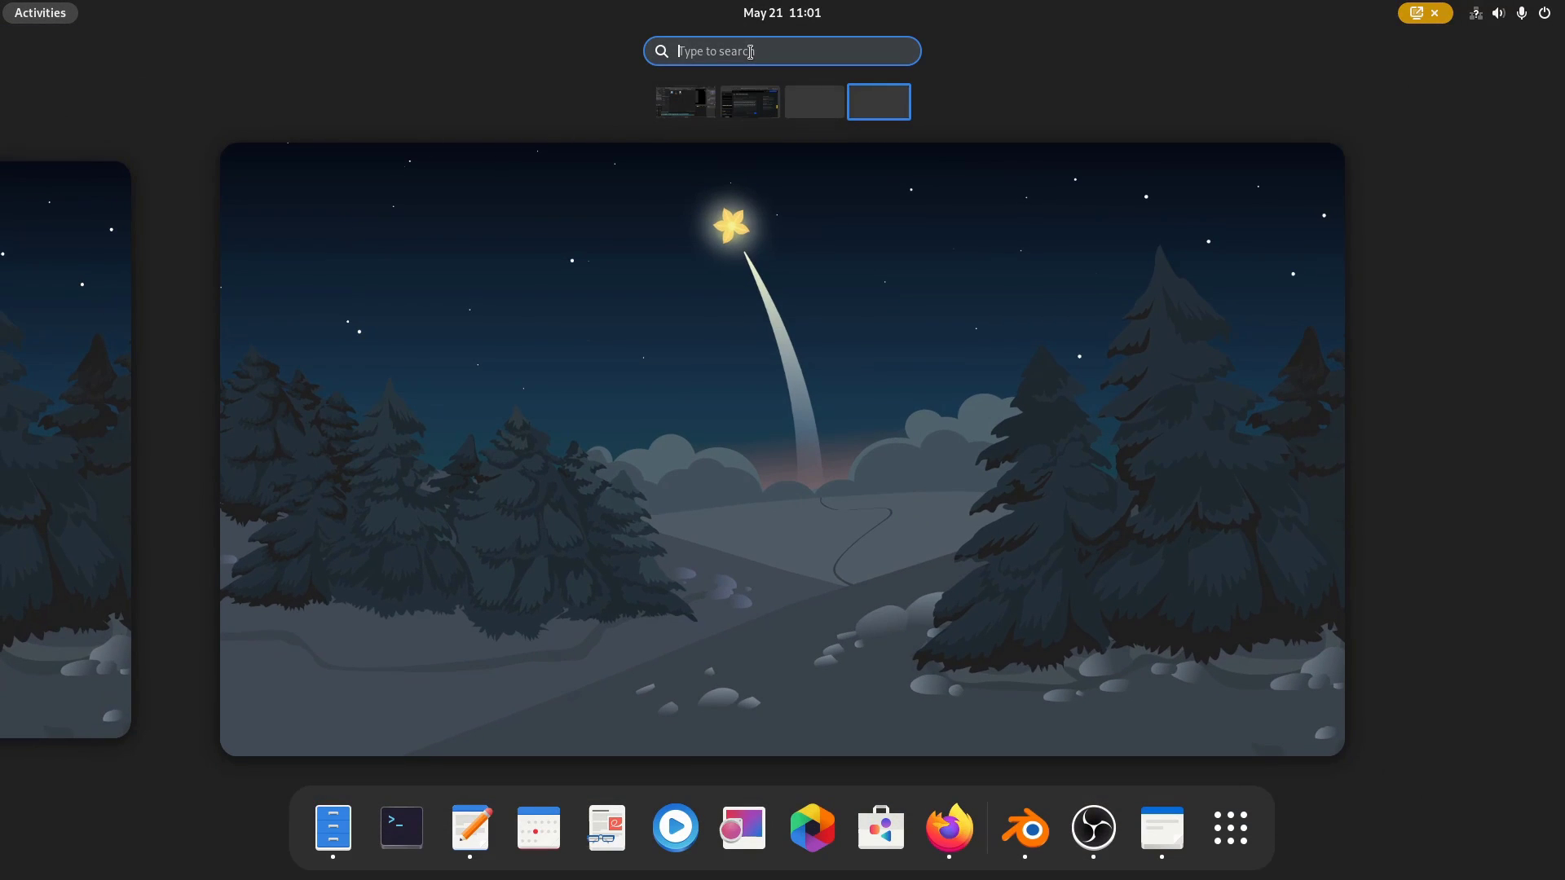
pyautogui.write('her')
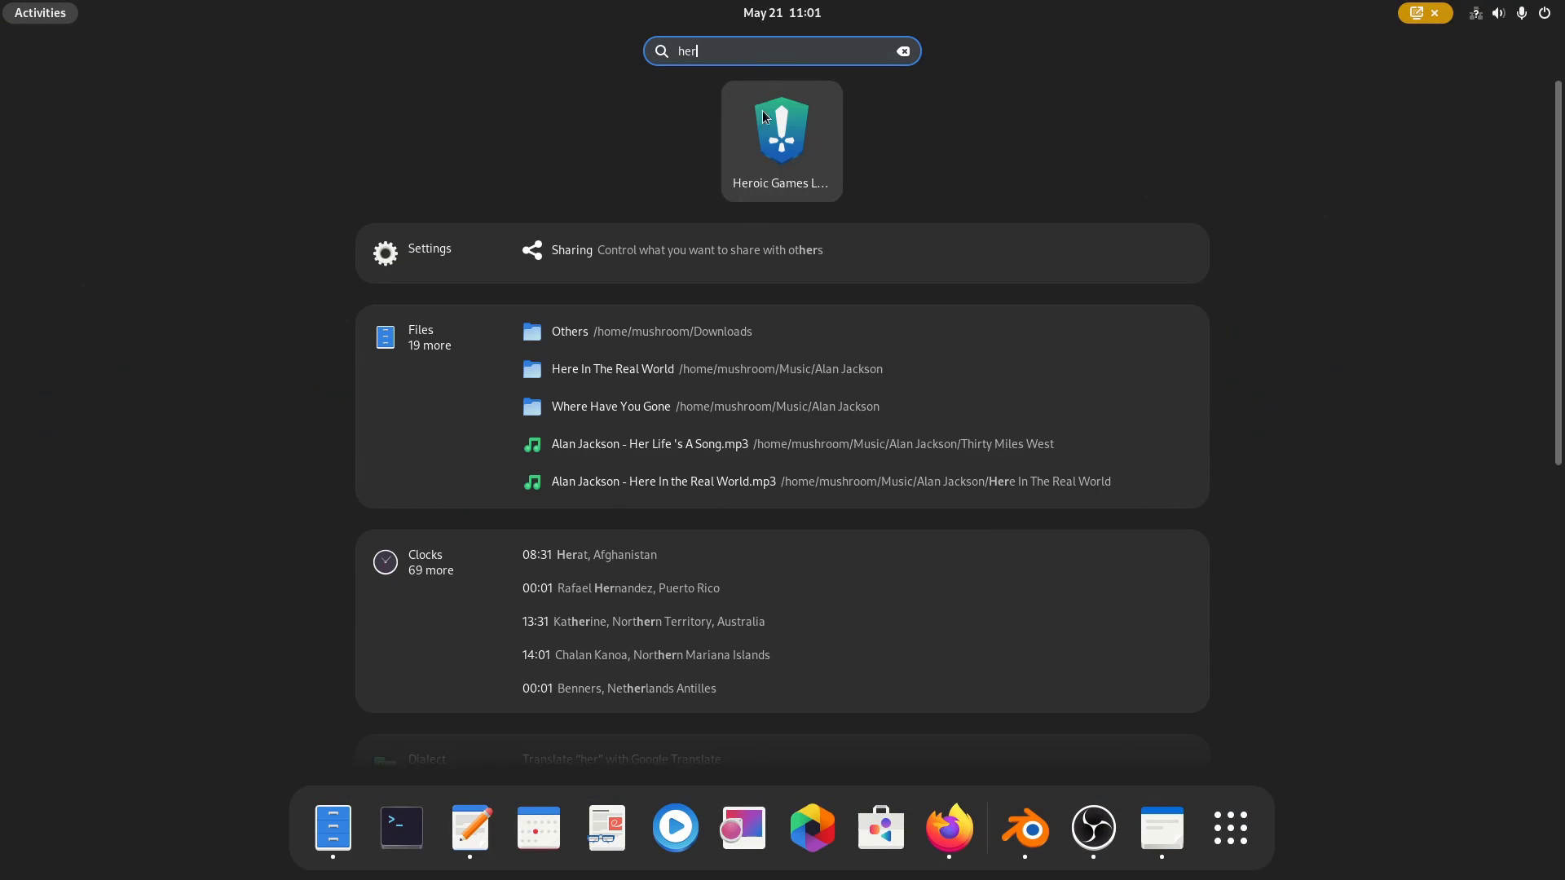
pyautogui.click(816, 143)
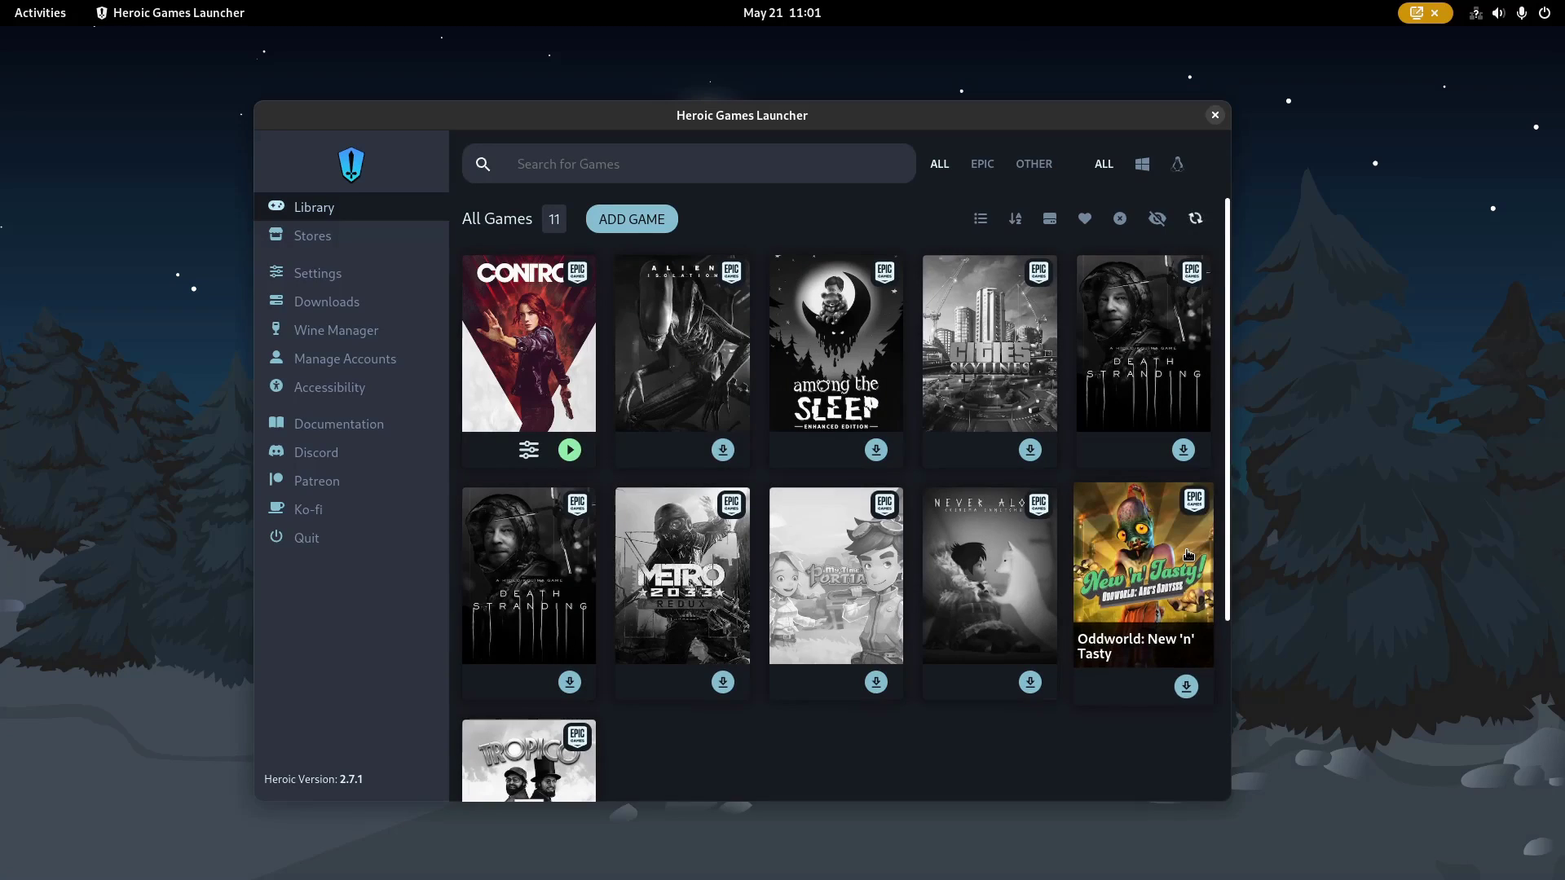
# Step: Look through the General and Game Defaults pages of Heroic's global settings
pyautogui.click(386, 272)
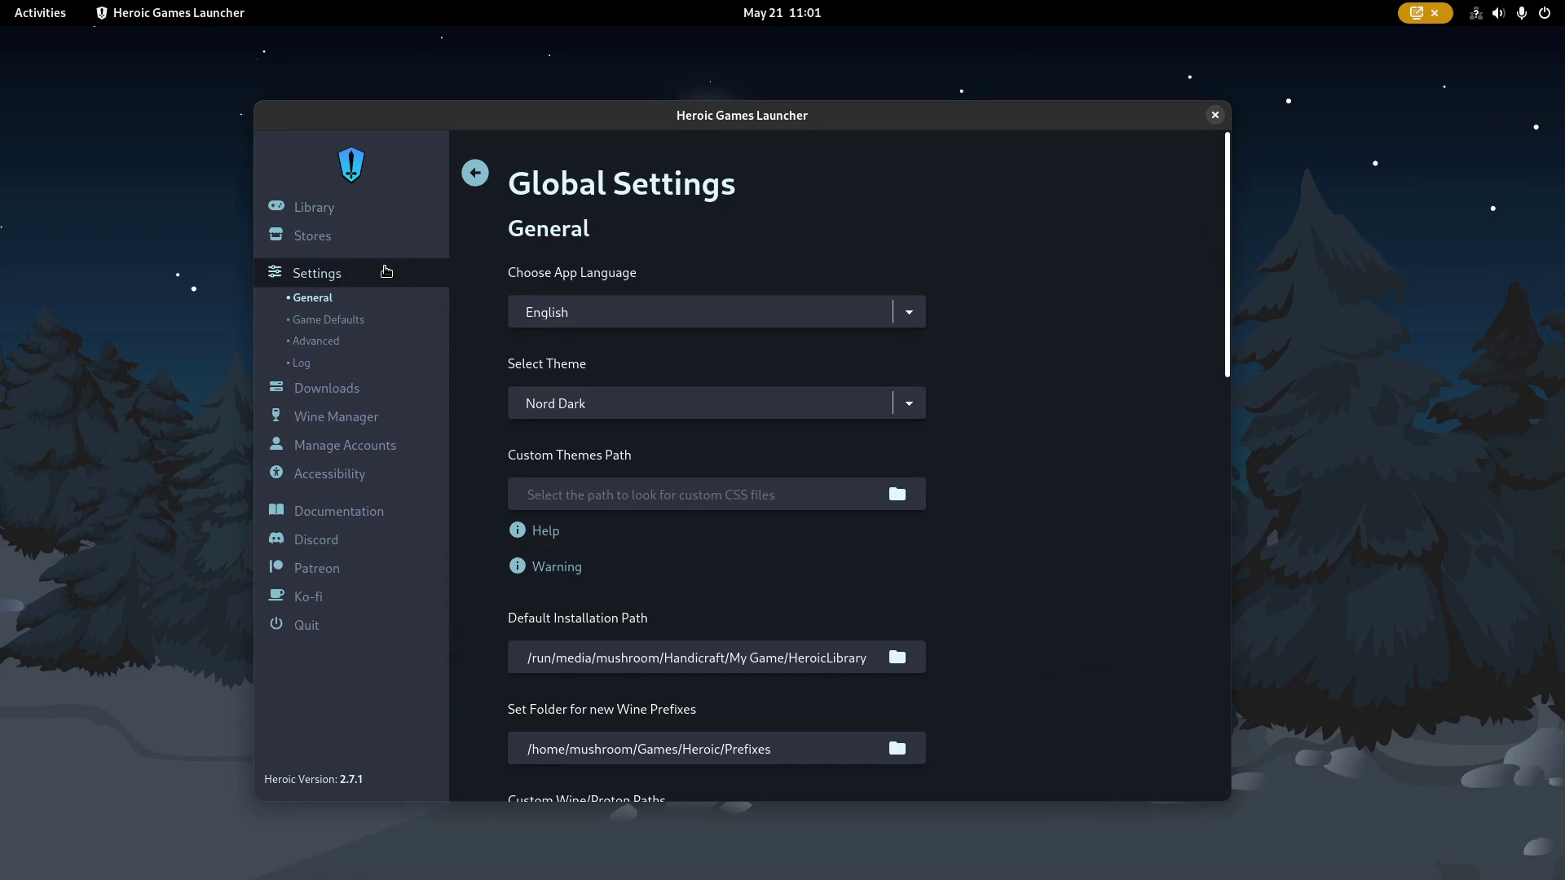
pyautogui.moveTo(1227, 189); pyautogui.dragTo(1210, 628)
pyautogui.click(367, 321)
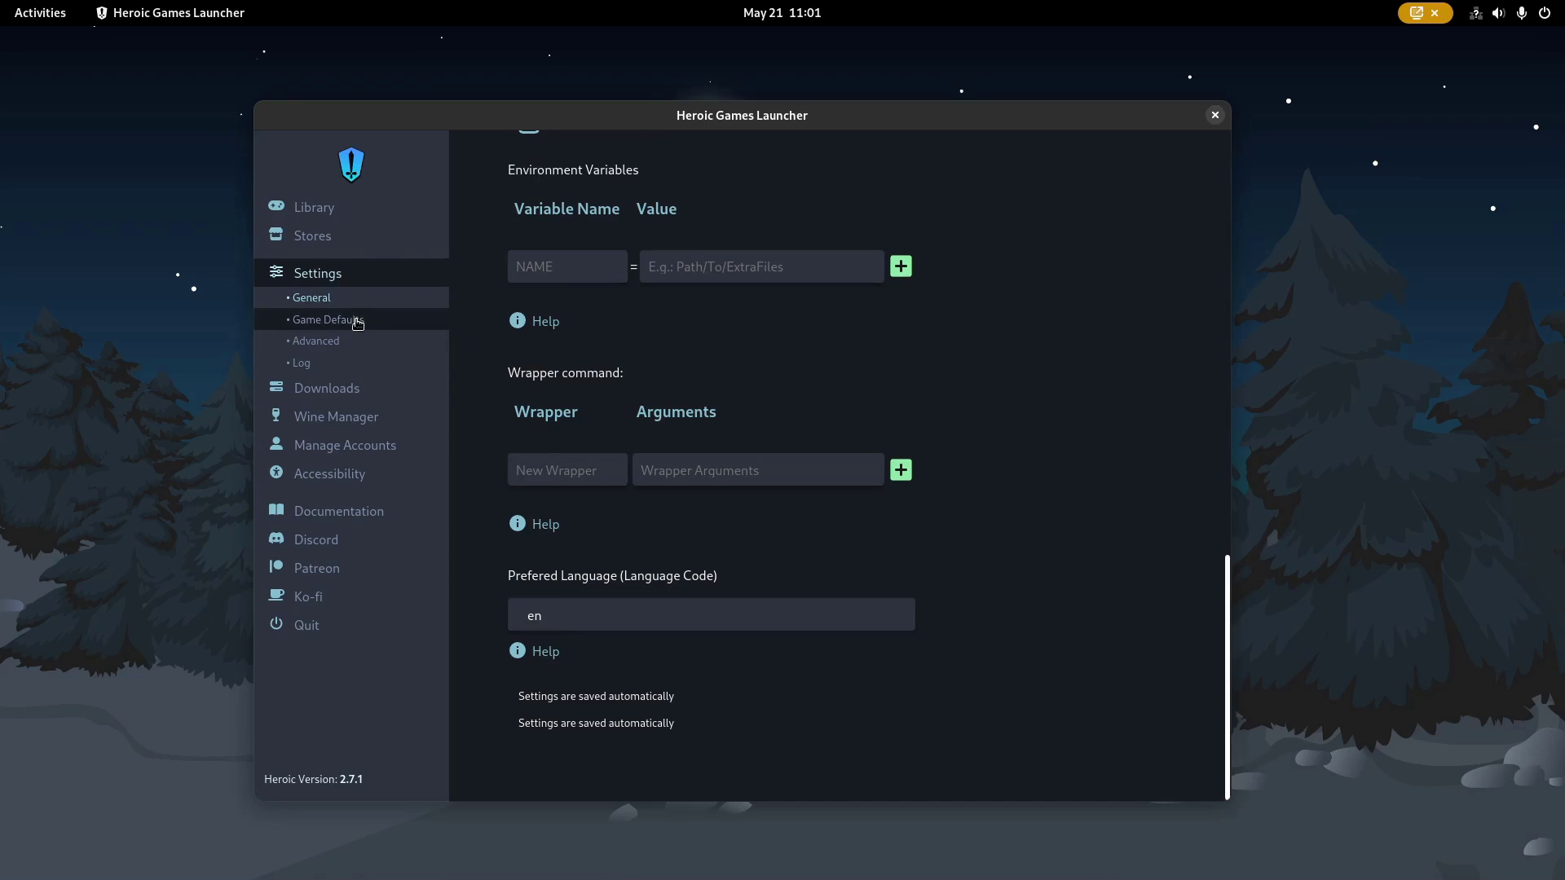
pyautogui.moveTo(1228, 596); pyautogui.dragTo(1217, 118)
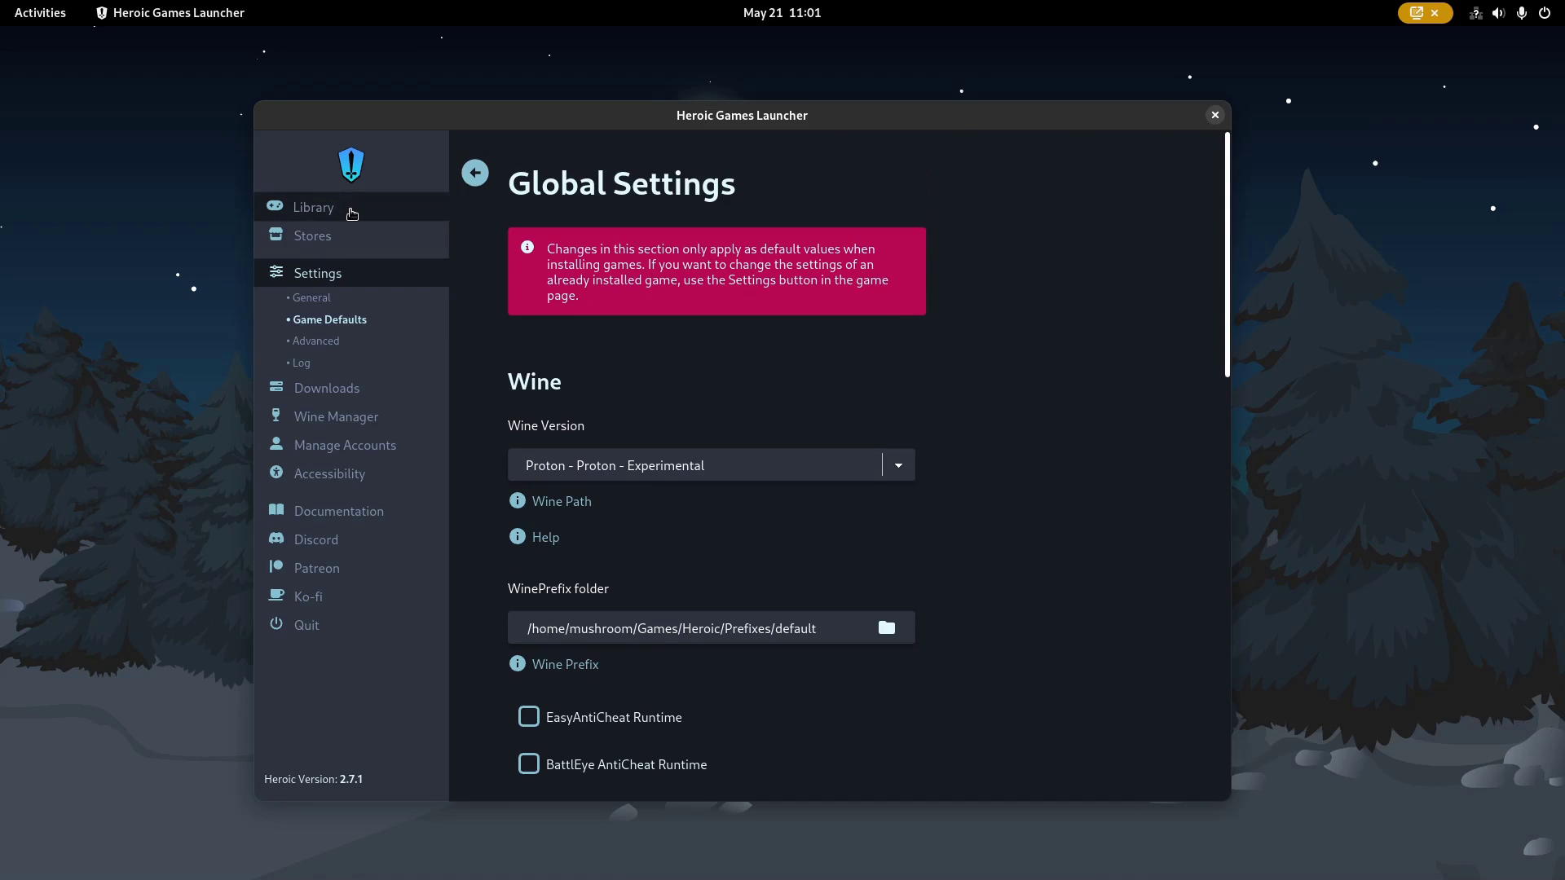
# Step: Open the Control game's page from the library and bring up its game-specific settings
pyautogui.click(352, 213)
pyautogui.click(551, 339)
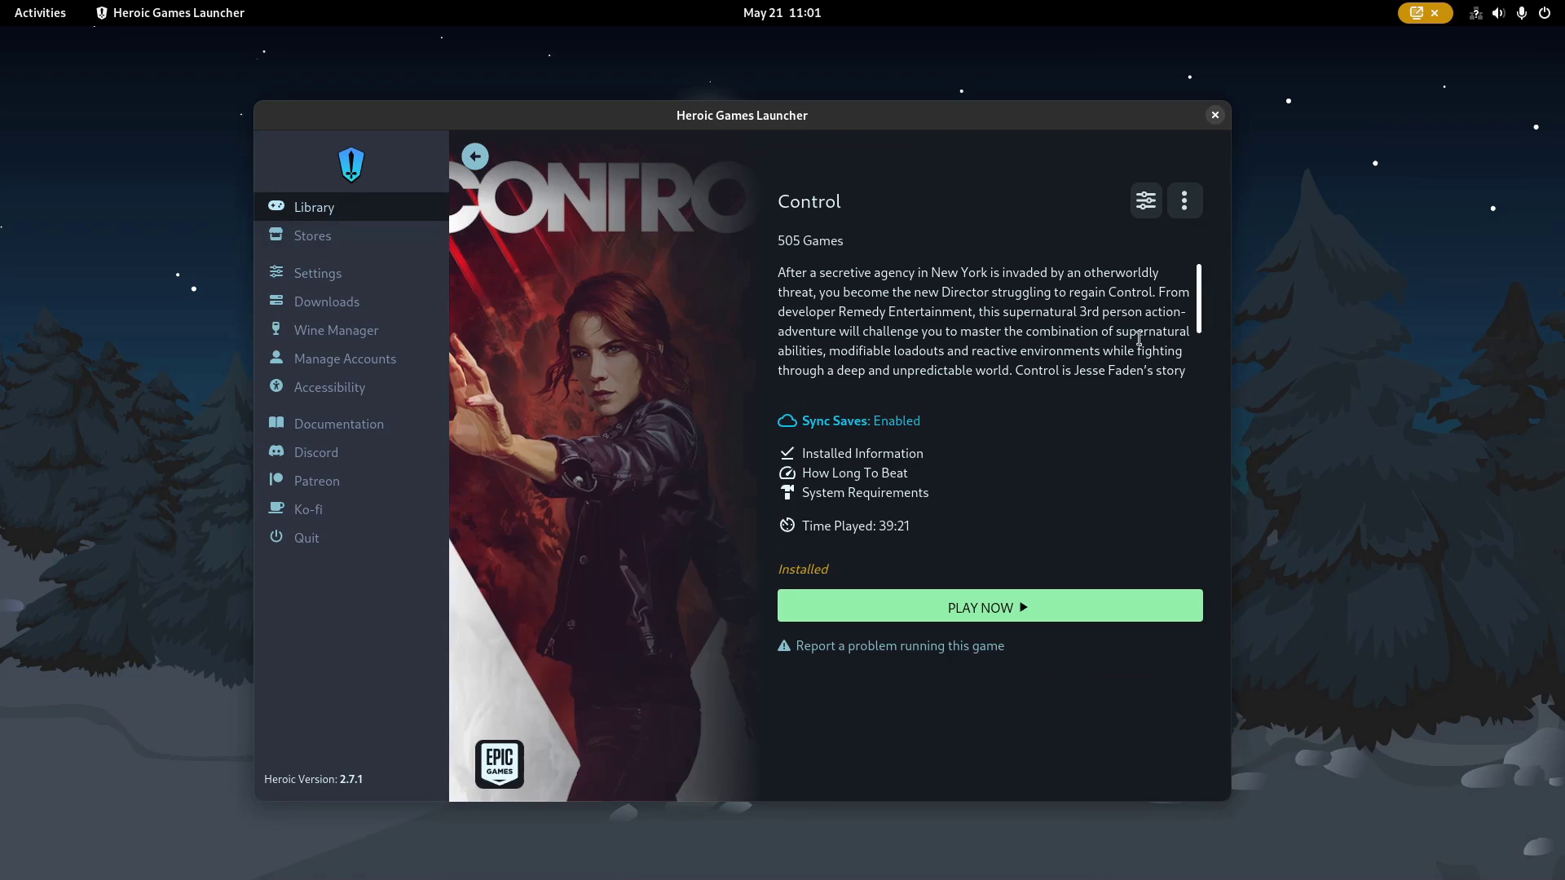
pyautogui.click(1185, 196)
pyautogui.click(1142, 204)
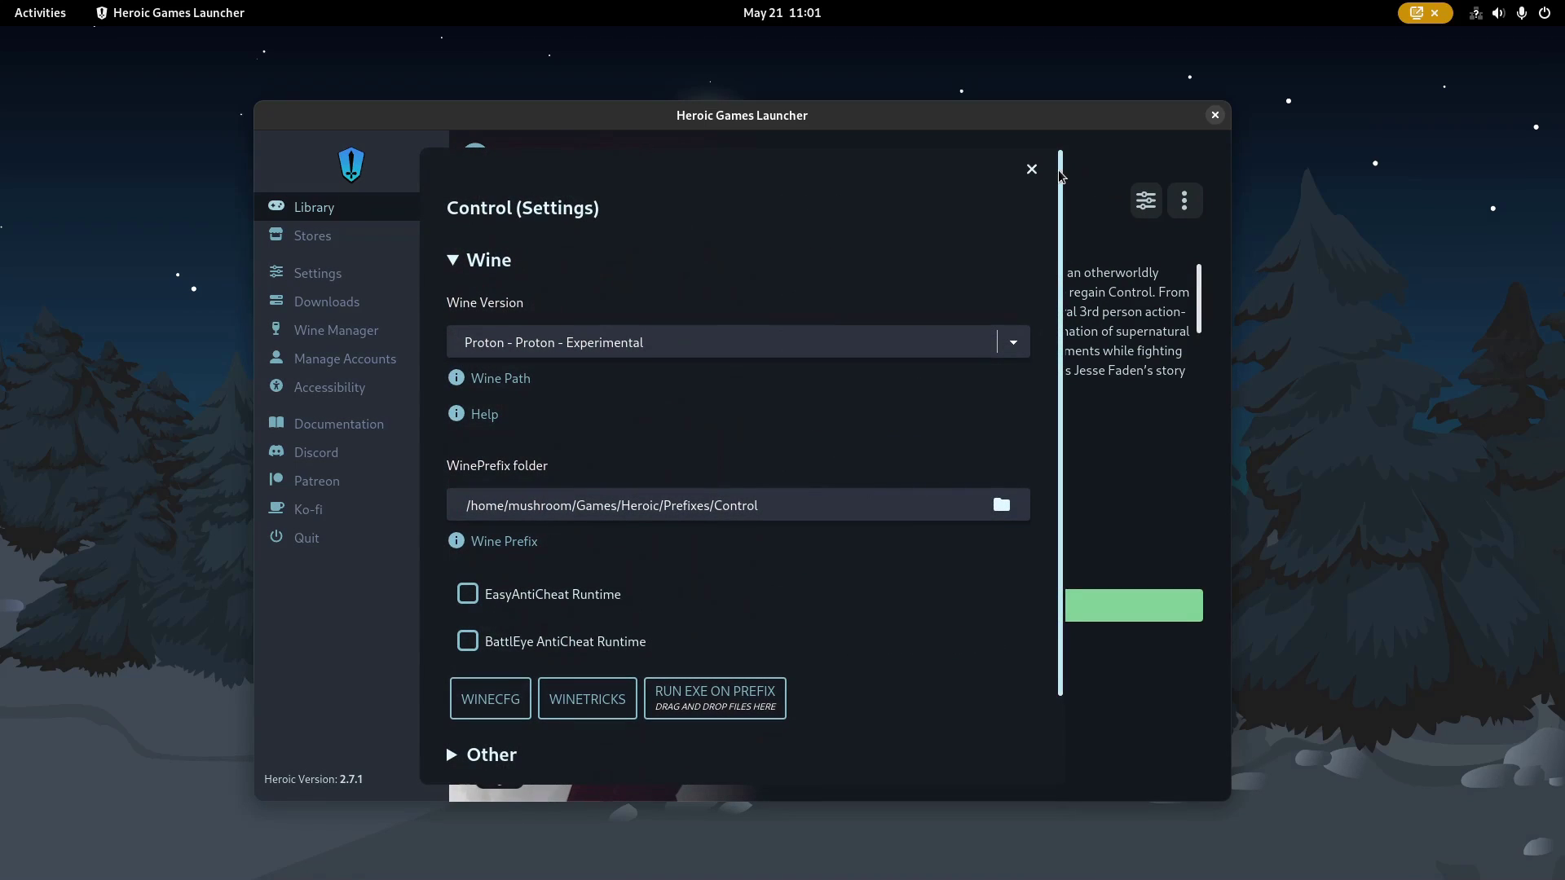
# Step: Expand the Other section of Control's settings and review its Wine, performance and environment variable options
pyautogui.scroll(-1, 1000, 388)
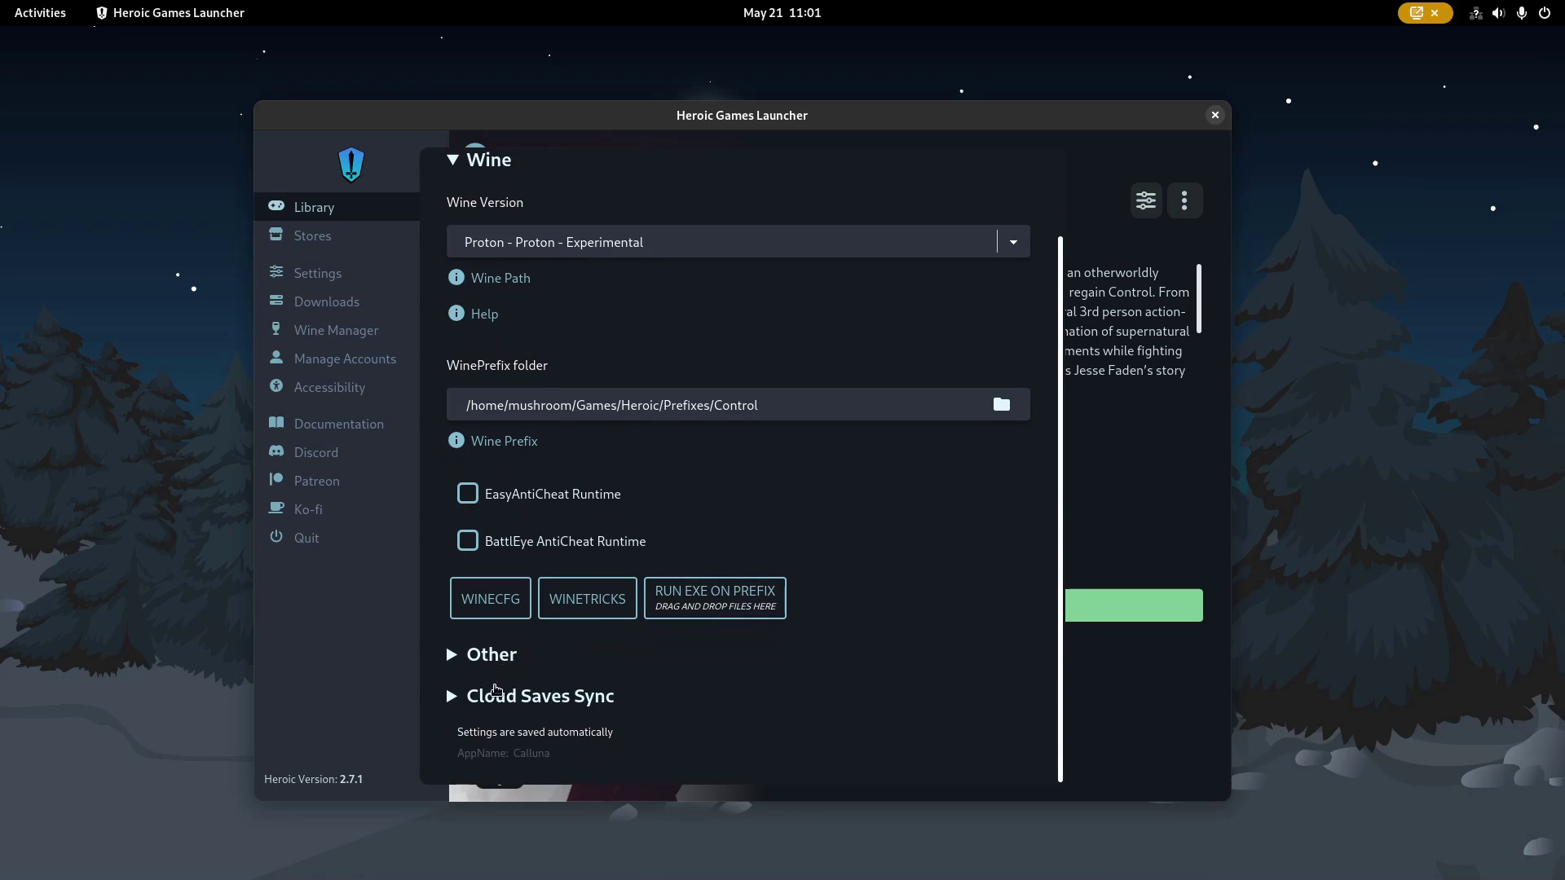
pyautogui.click(494, 686)
pyautogui.click(494, 657)
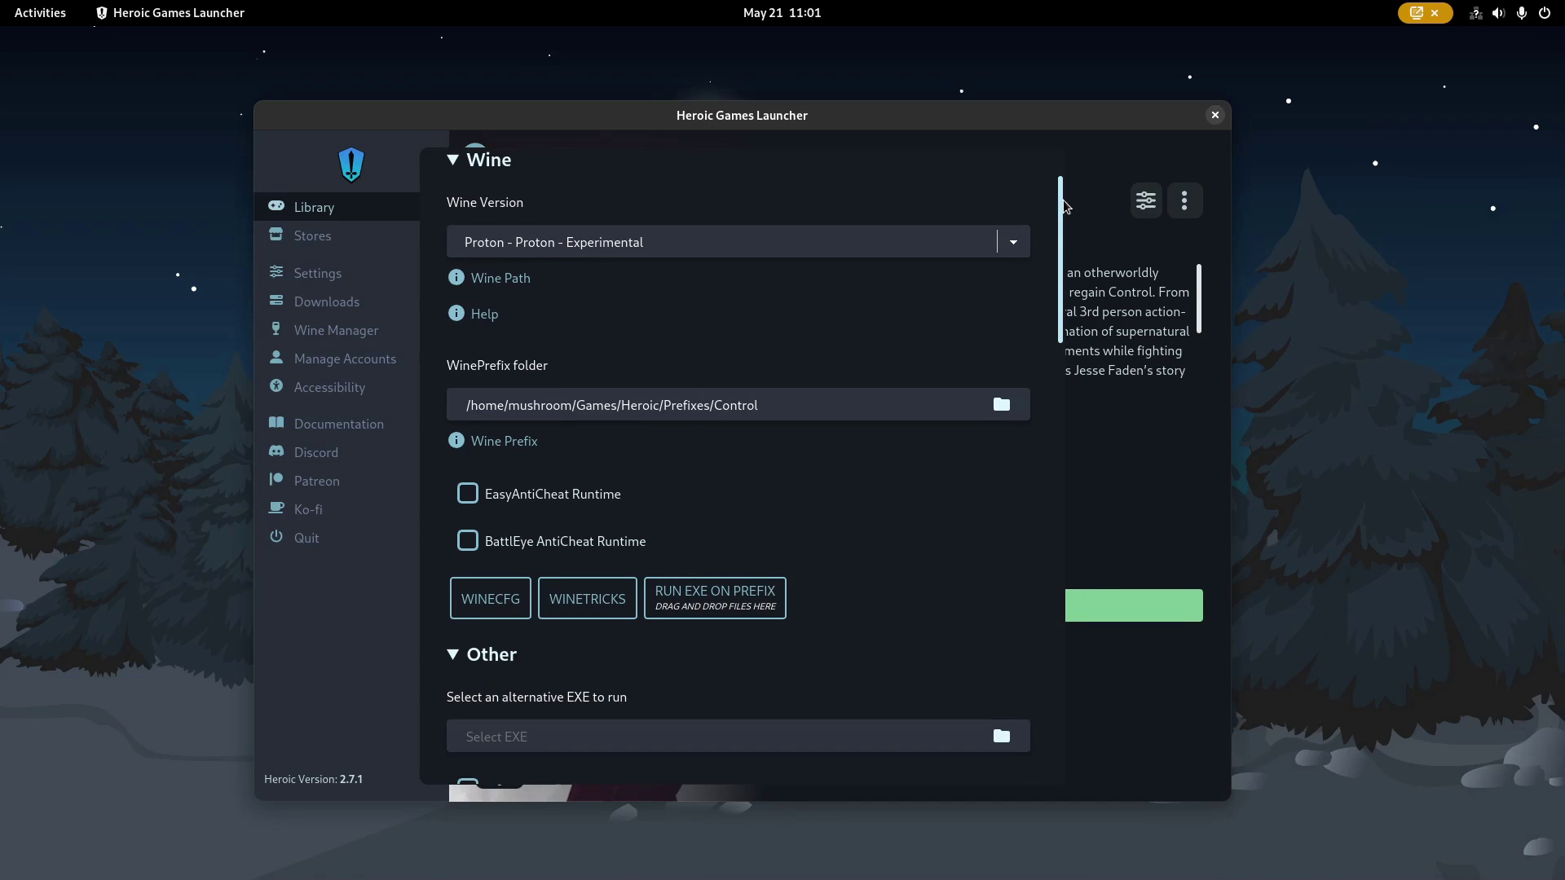
pyautogui.scroll(-1, 1062, 215)
pyautogui.moveTo(1061, 216); pyautogui.dragTo(1054, 326)
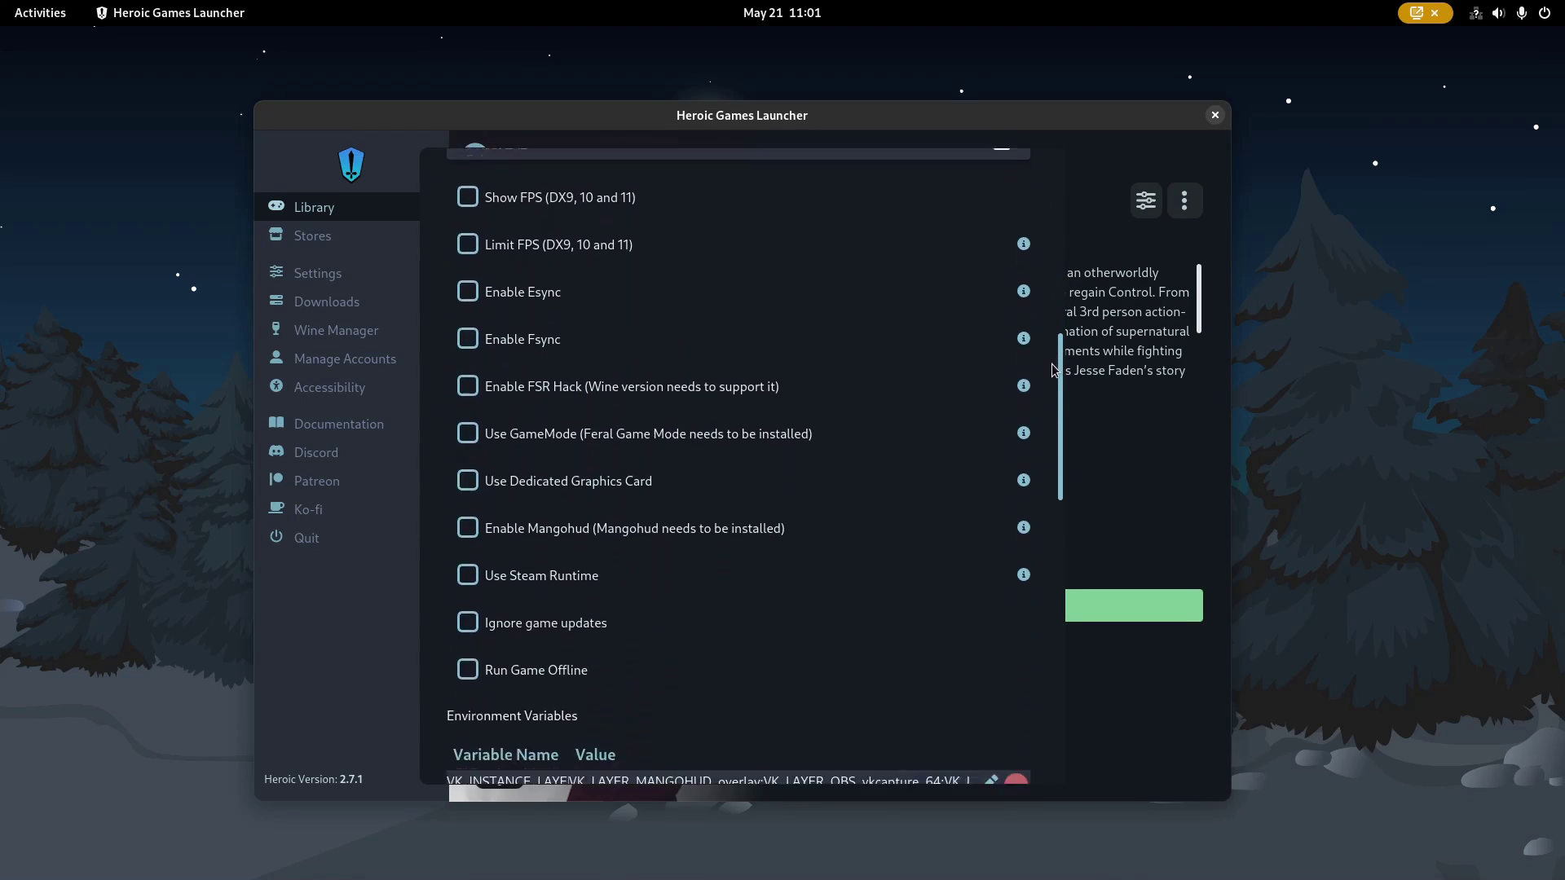
pyautogui.moveTo(1054, 371); pyautogui.dragTo(1056, 603)
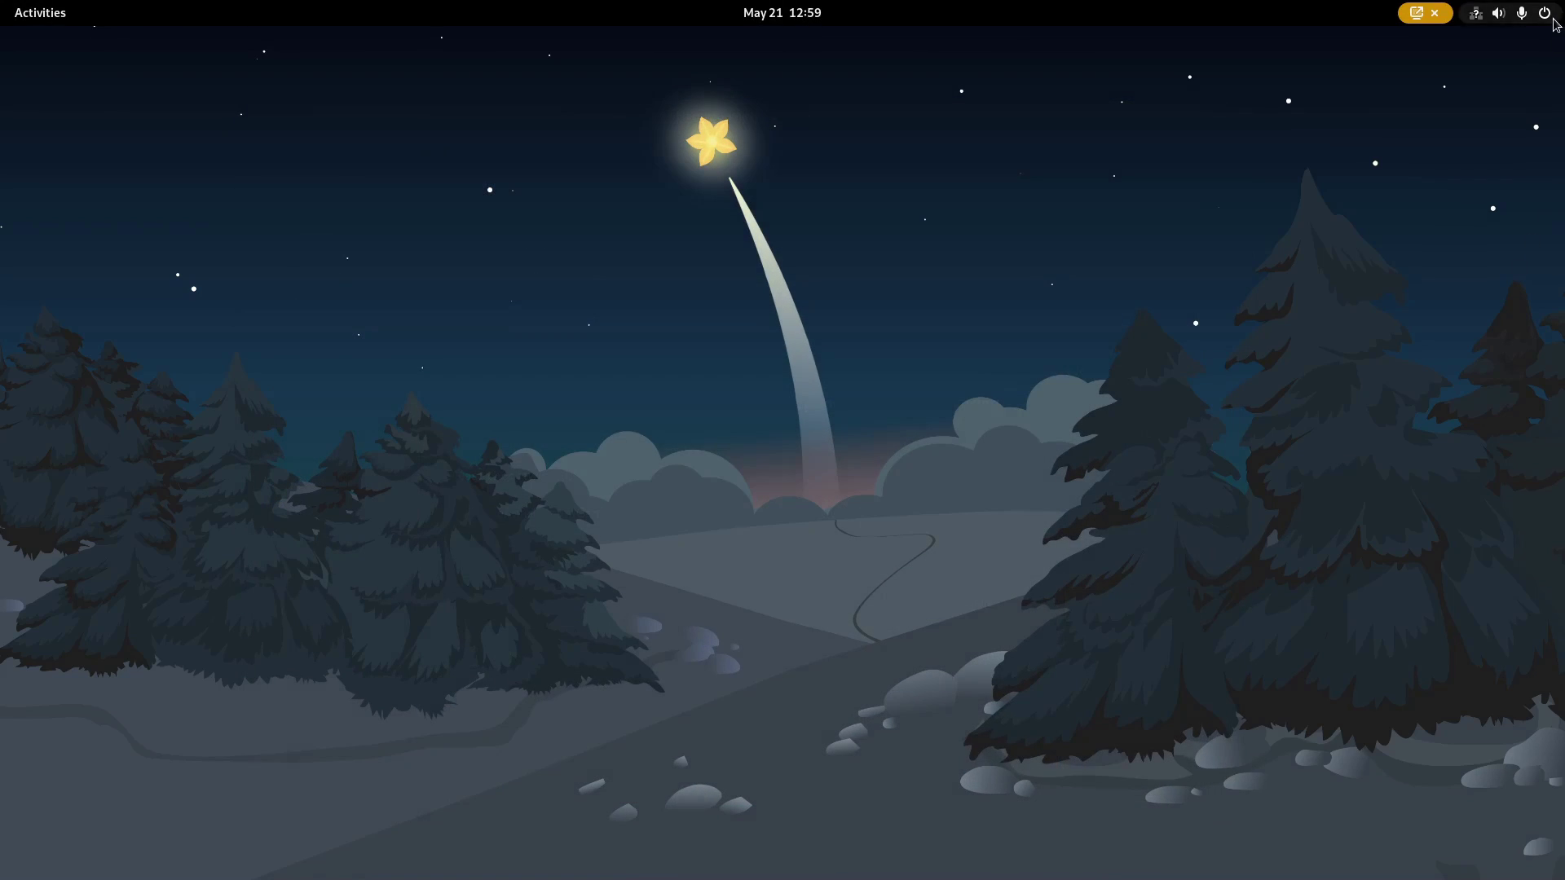
# Step: Open the system settings and show the About page
pyautogui.click(1554, 23)
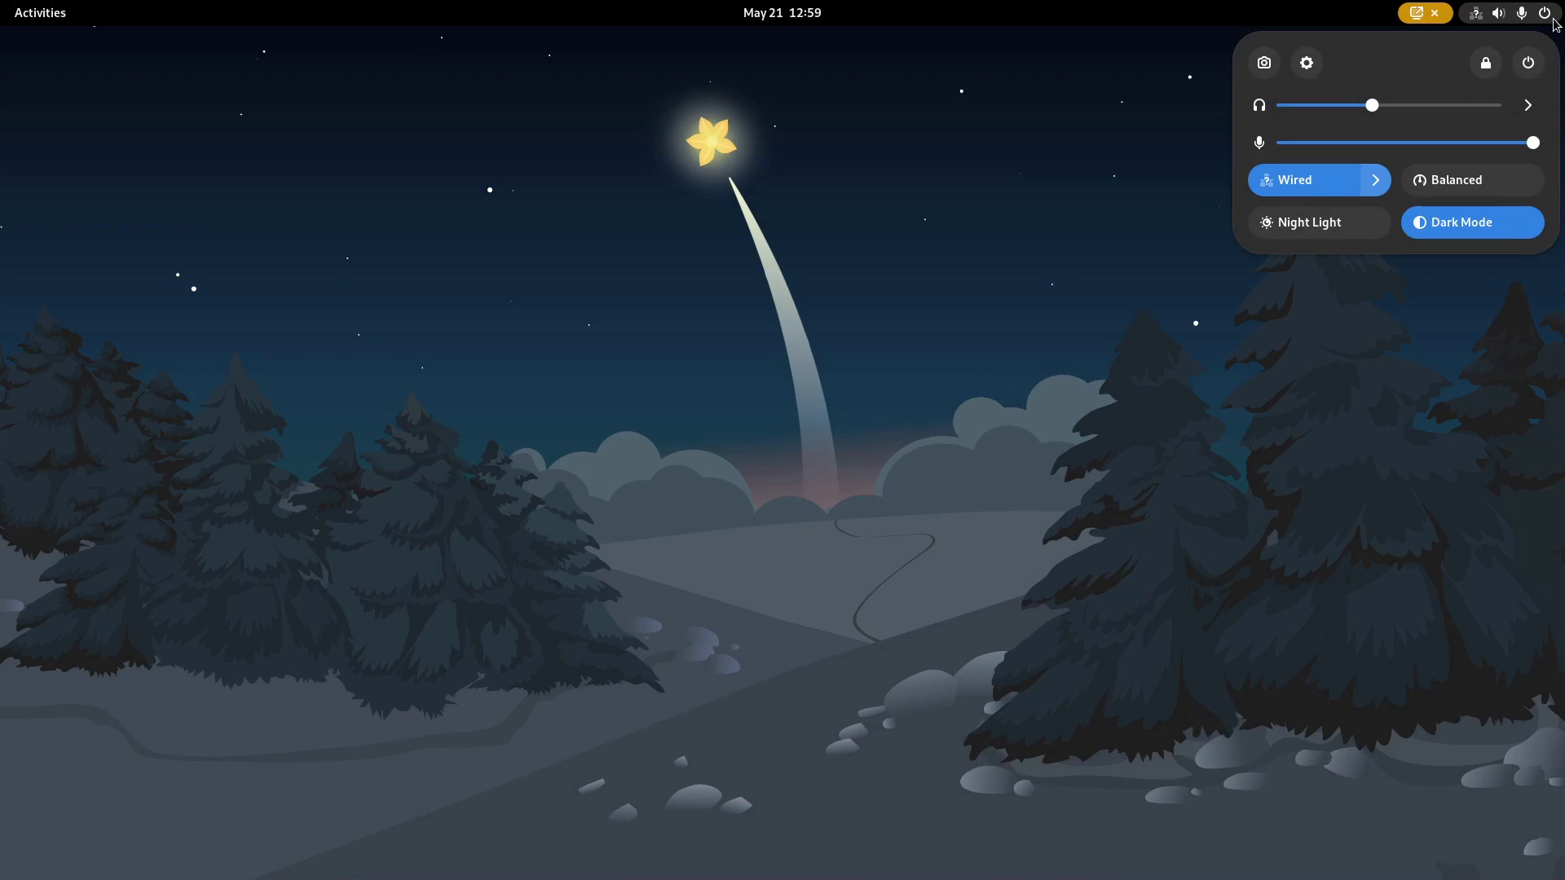
pyautogui.click(1306, 62)
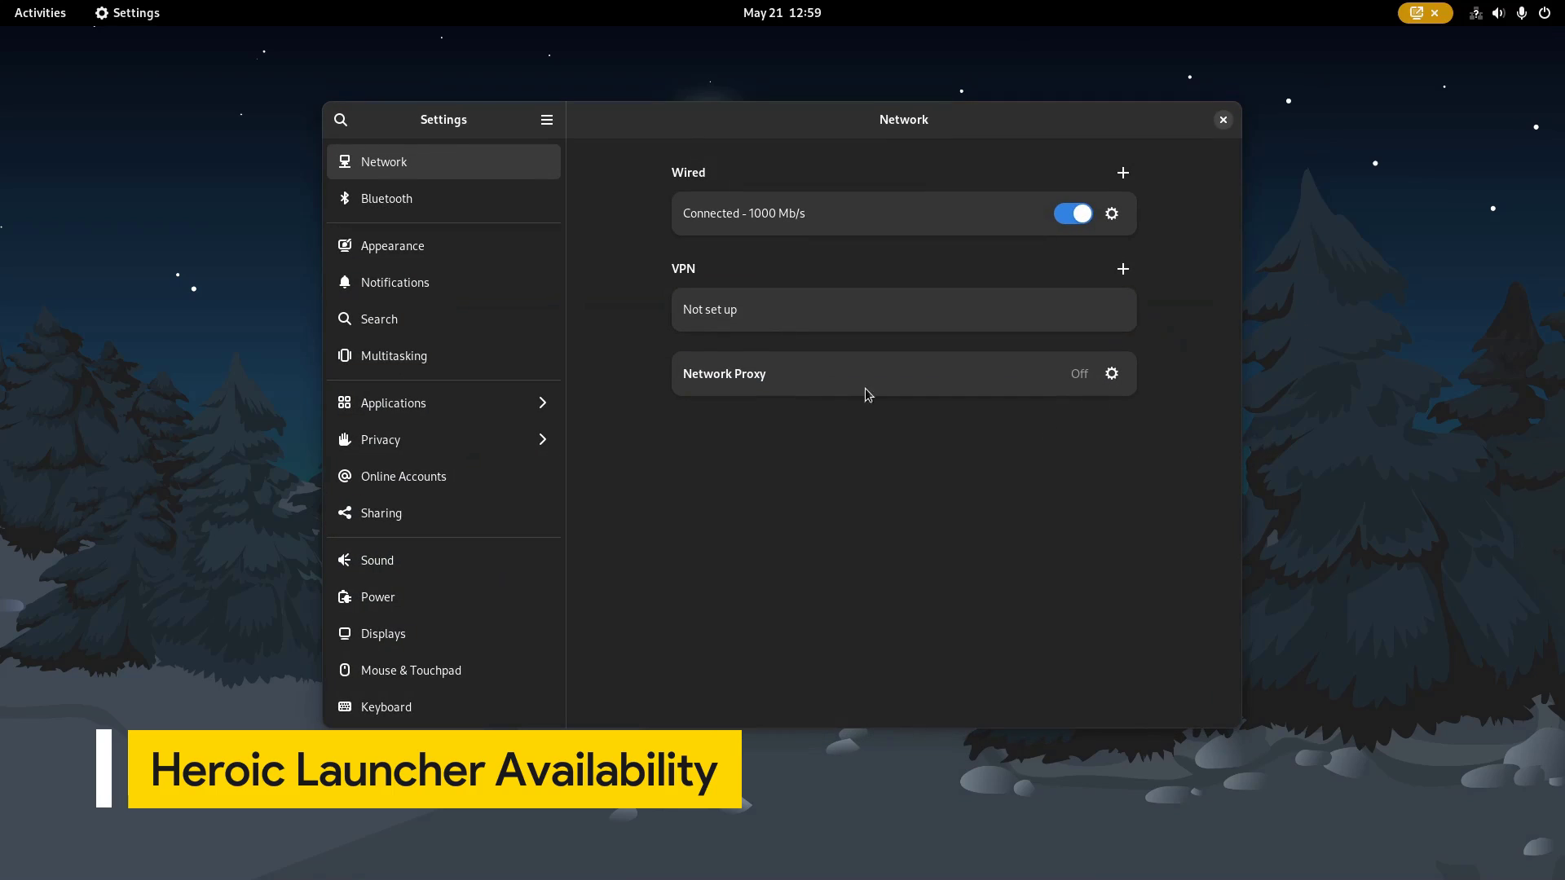
pyautogui.moveTo(559, 199); pyautogui.dragTo(566, 425)
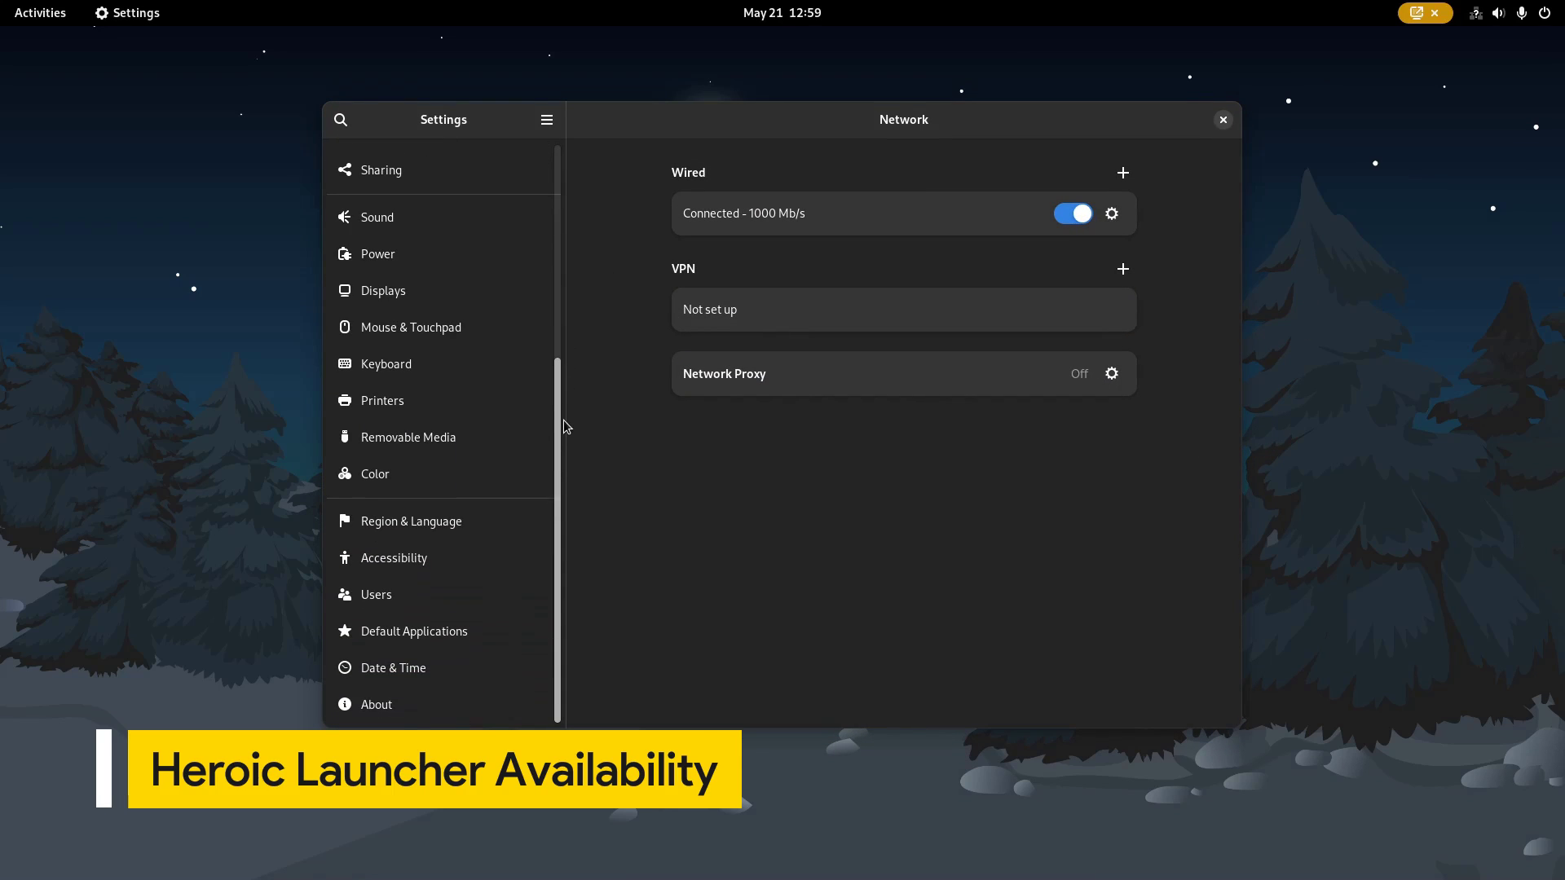
pyautogui.click(484, 704)
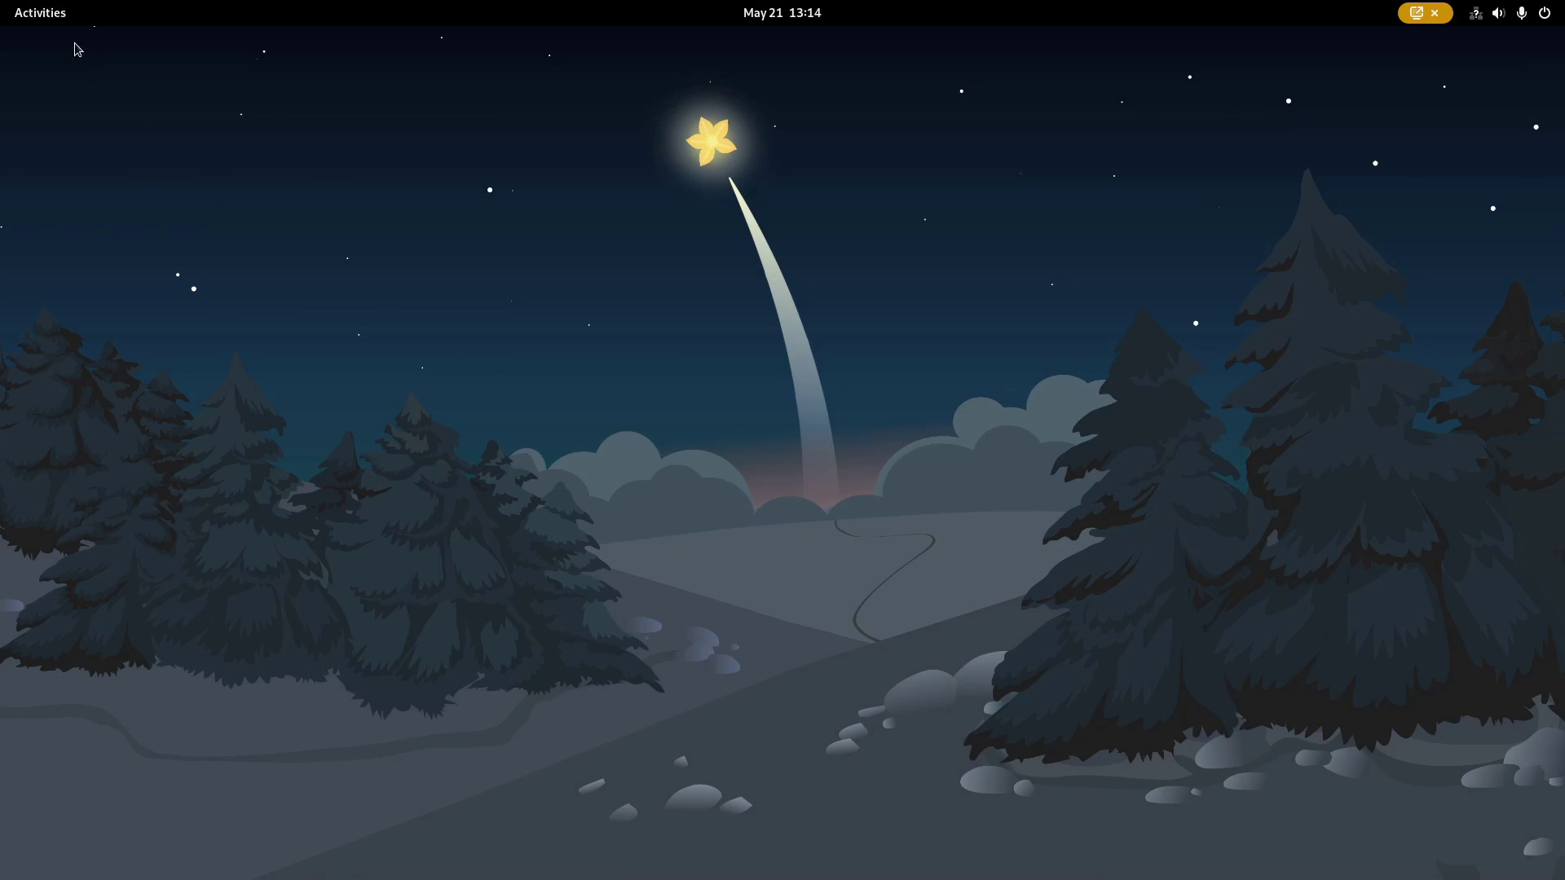
# Step: Switch to Firefox, show the HeroicGamesLauncher GitHub repository and briefly highlight the repository name
pyautogui.click(45, 13)
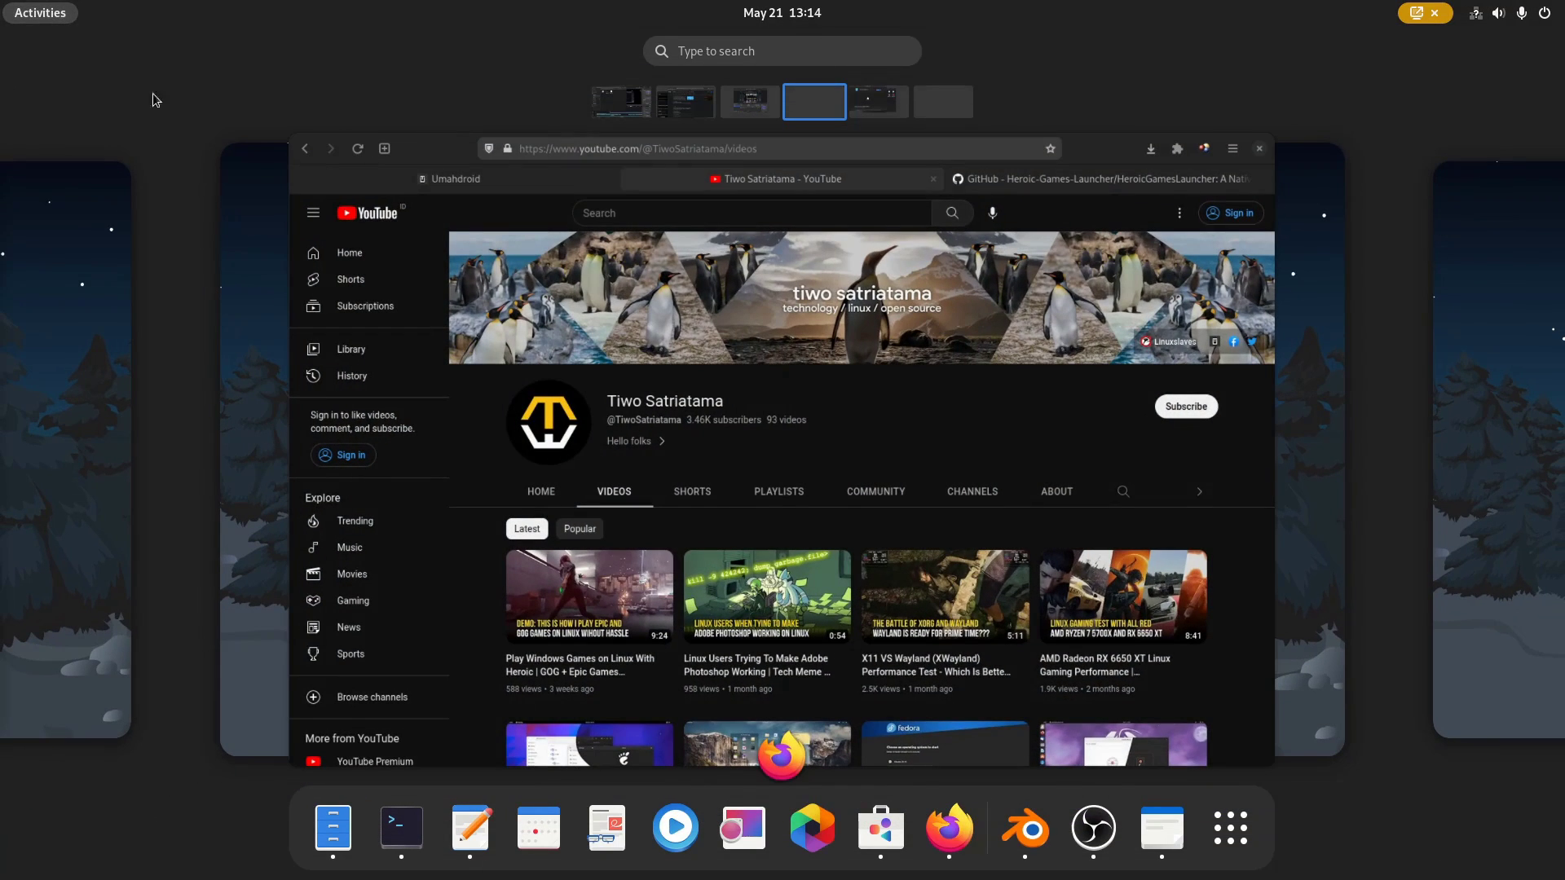
pyautogui.click(990, 379)
pyautogui.click(1079, 111)
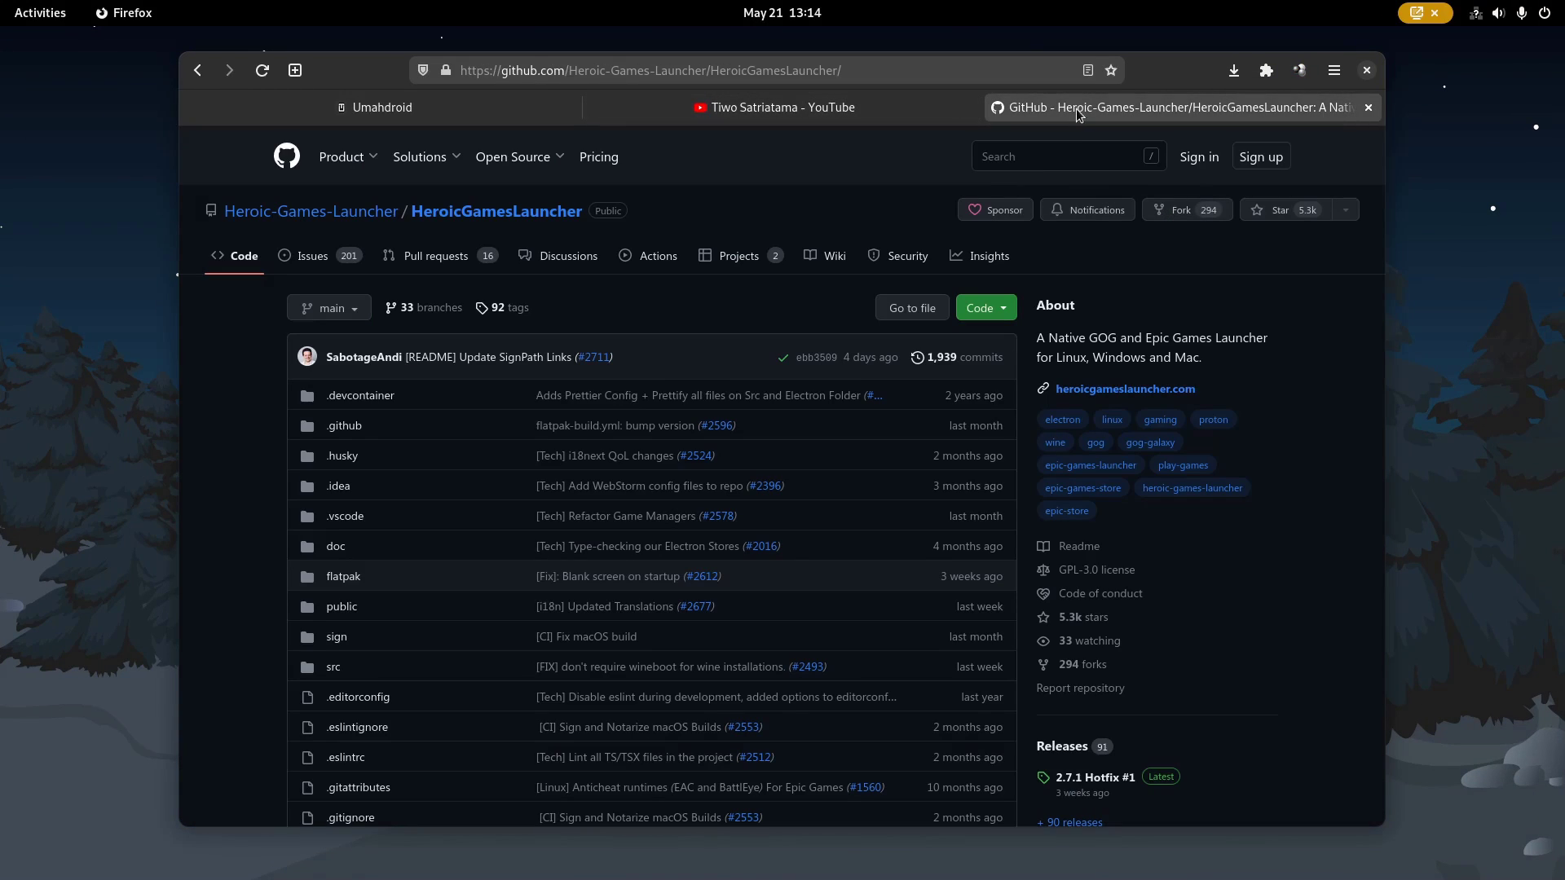
pyautogui.moveTo(632, 214); pyautogui.dragTo(231, 221)
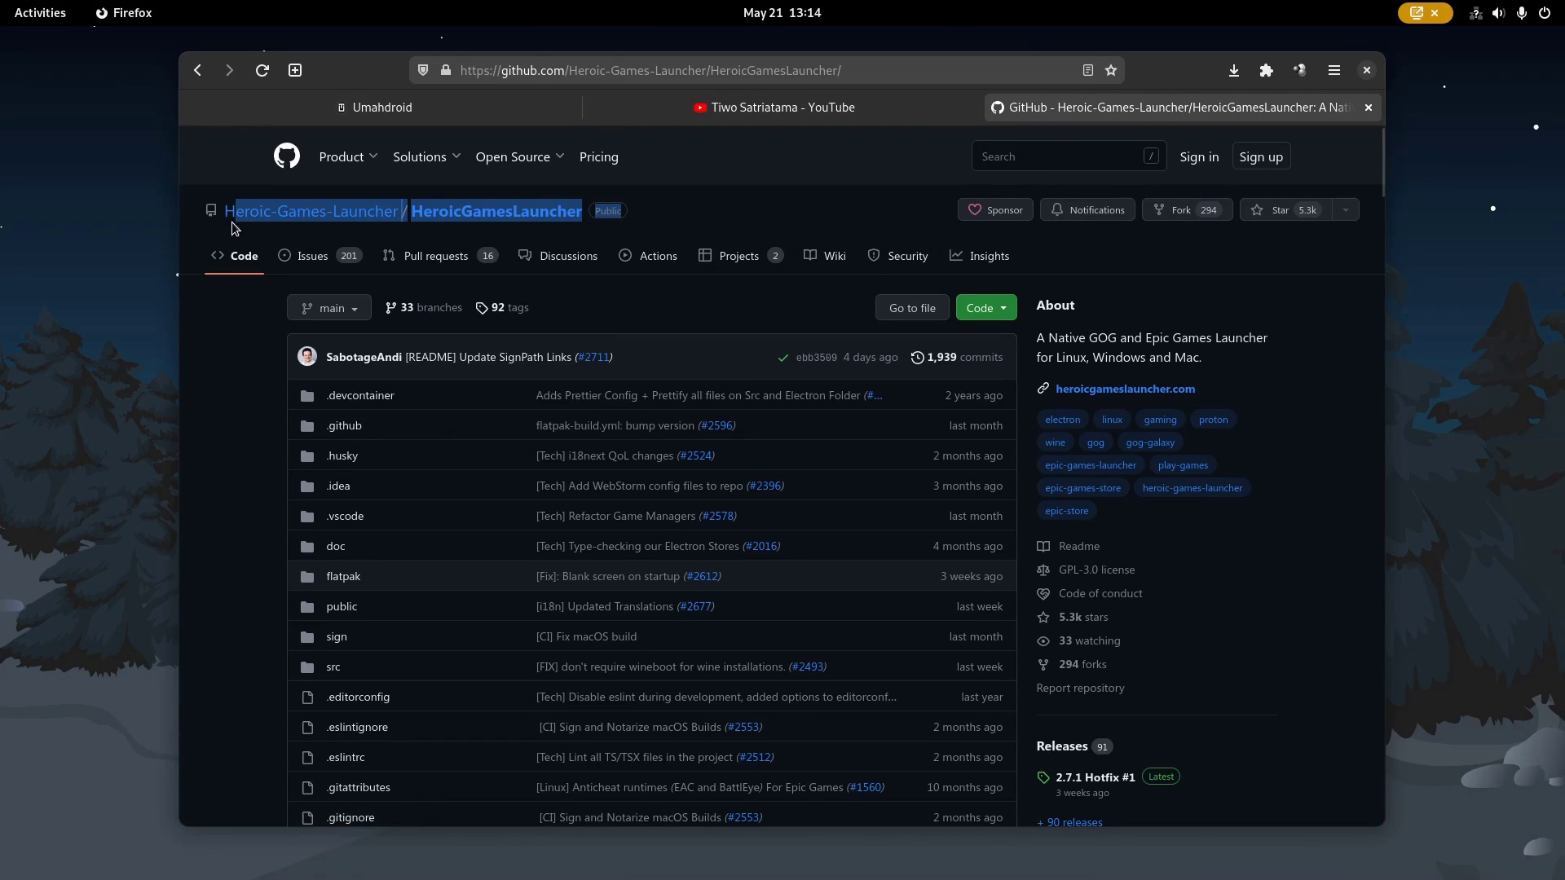
pyautogui.click(262, 440)
# Step: Open the repository's Releases page and look through the 2.7.1 release notes and downloadable assets
pyautogui.scroll(-2, 1381, 170)
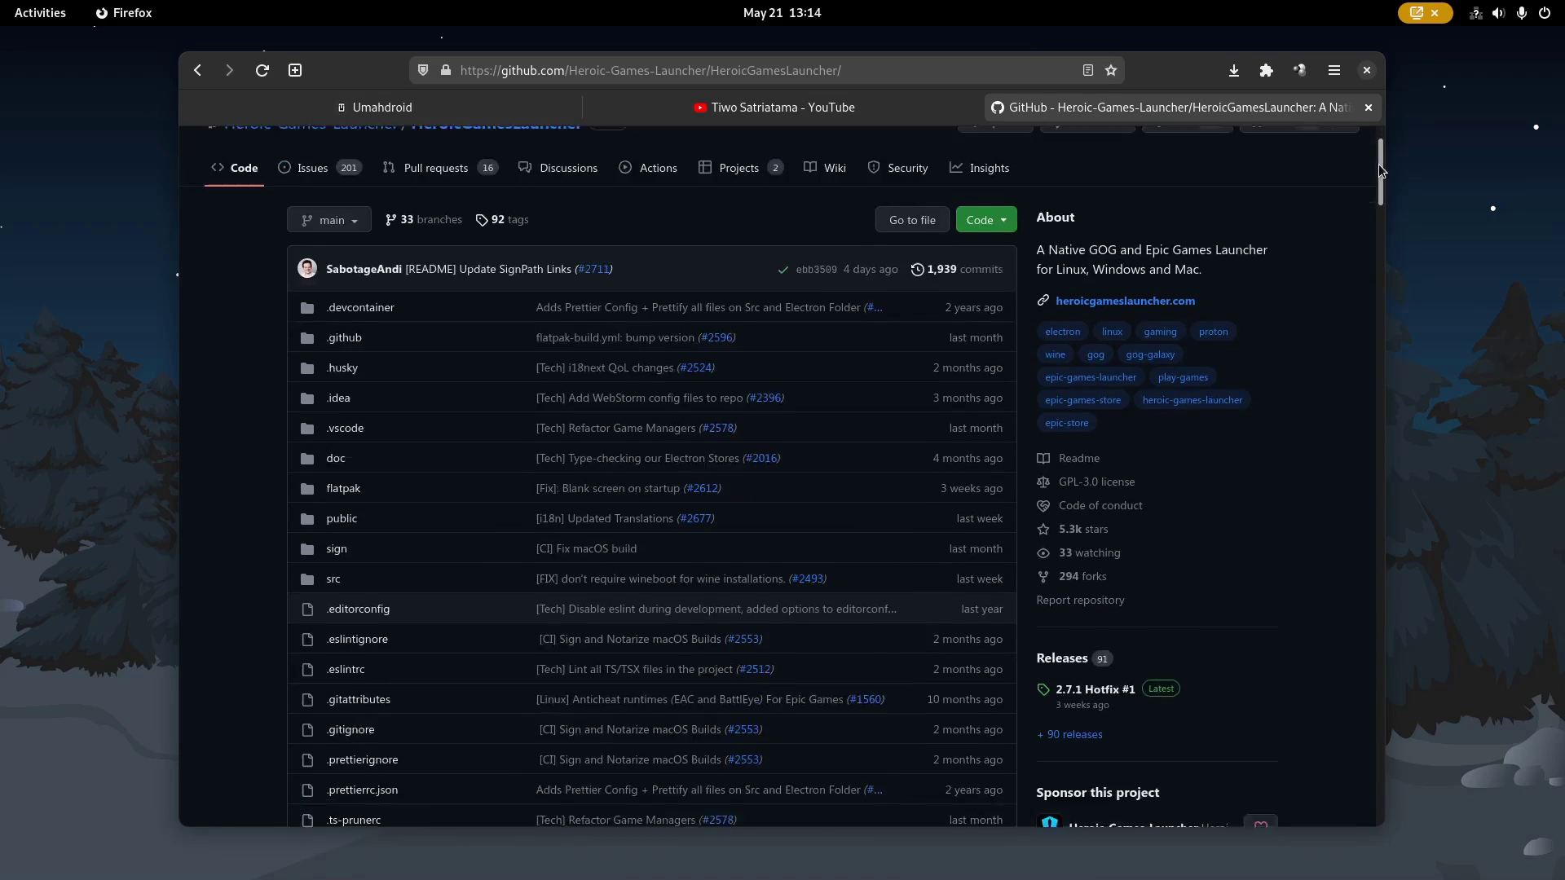
pyautogui.scroll(-8, 1381, 170)
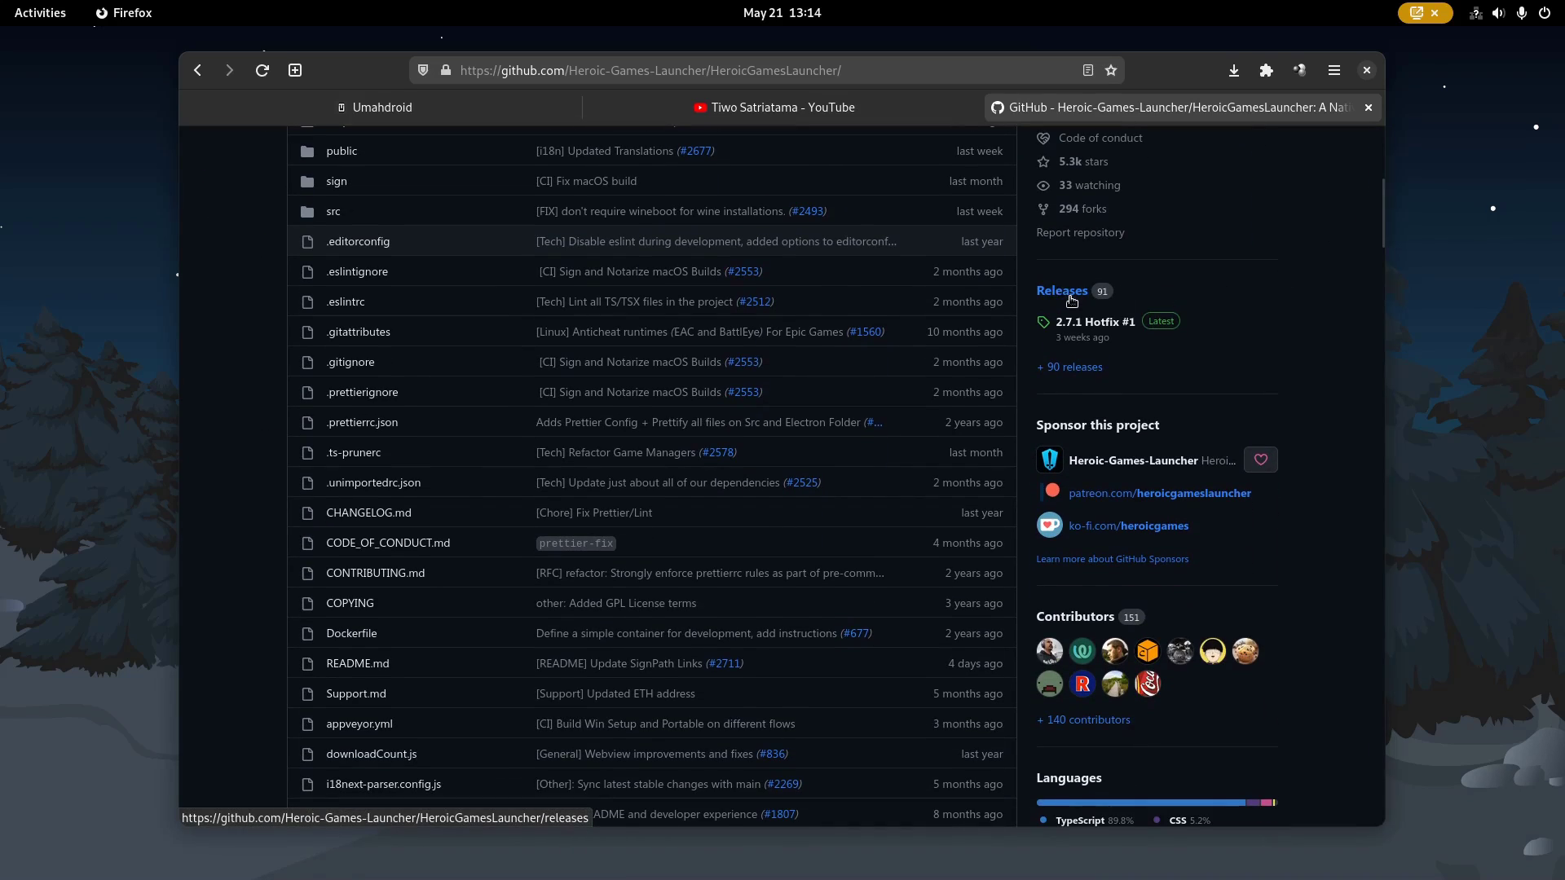
pyautogui.click(1070, 297)
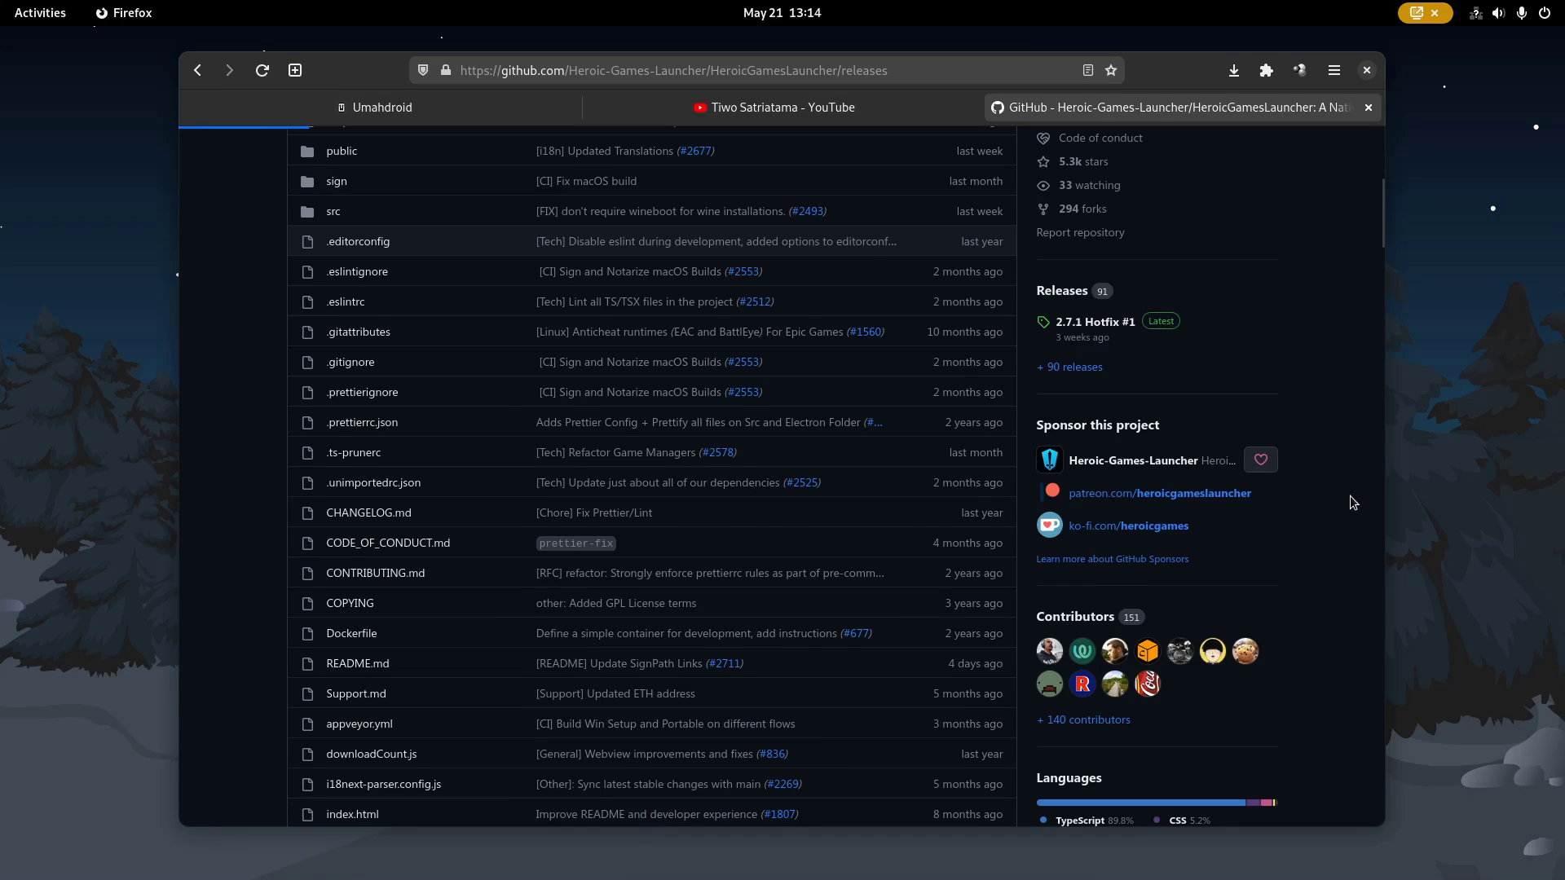
pyautogui.scroll(-8, 1274, 409)
pyautogui.scroll(-20, 1276, 416)
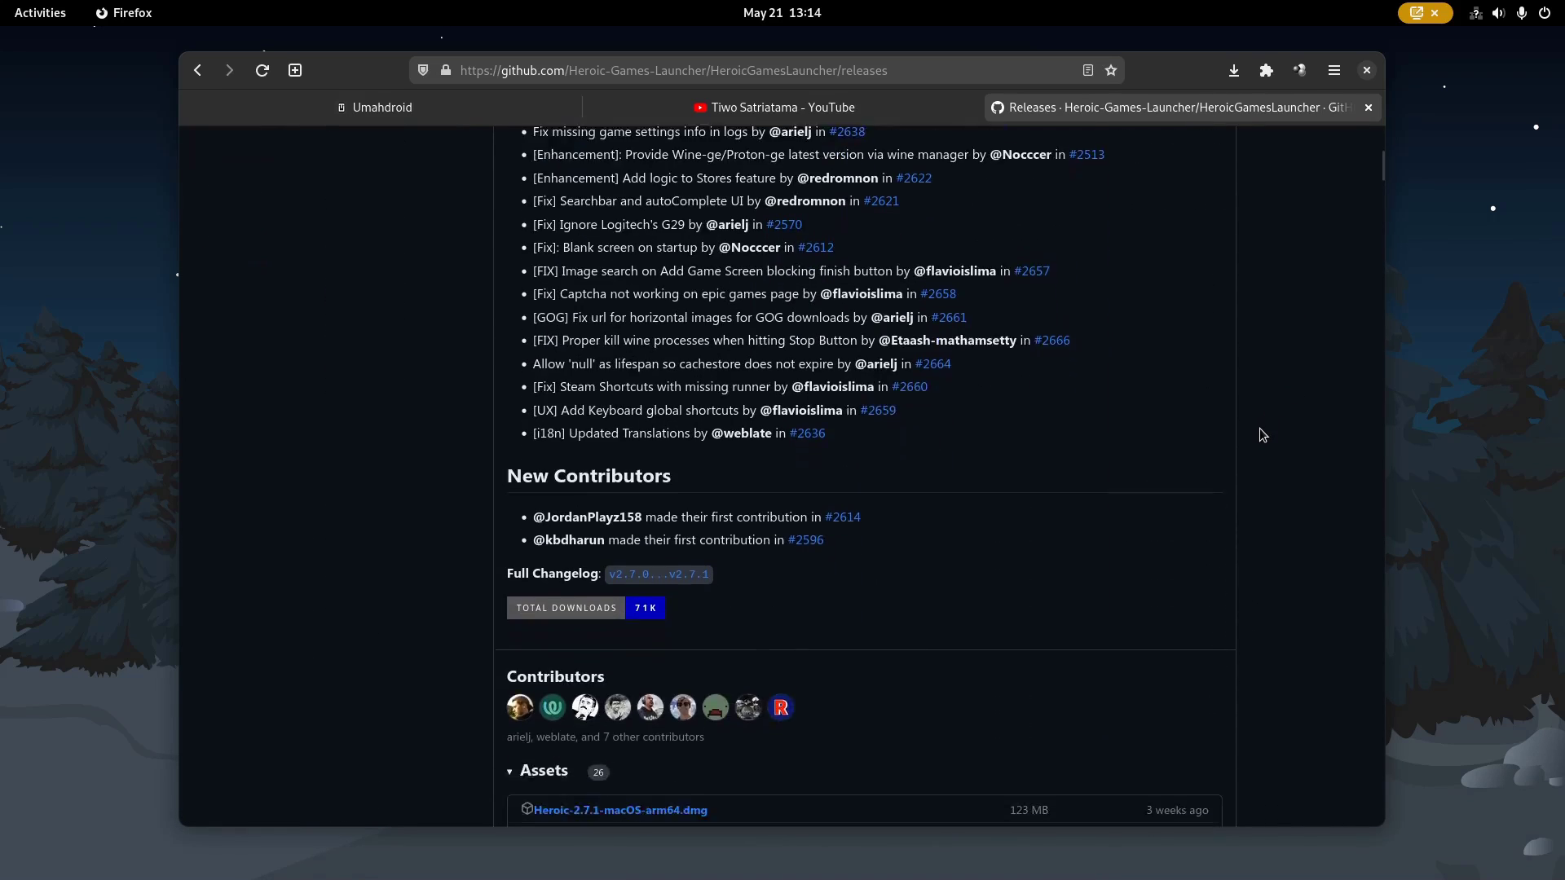
pyautogui.scroll(-10, 1264, 444)
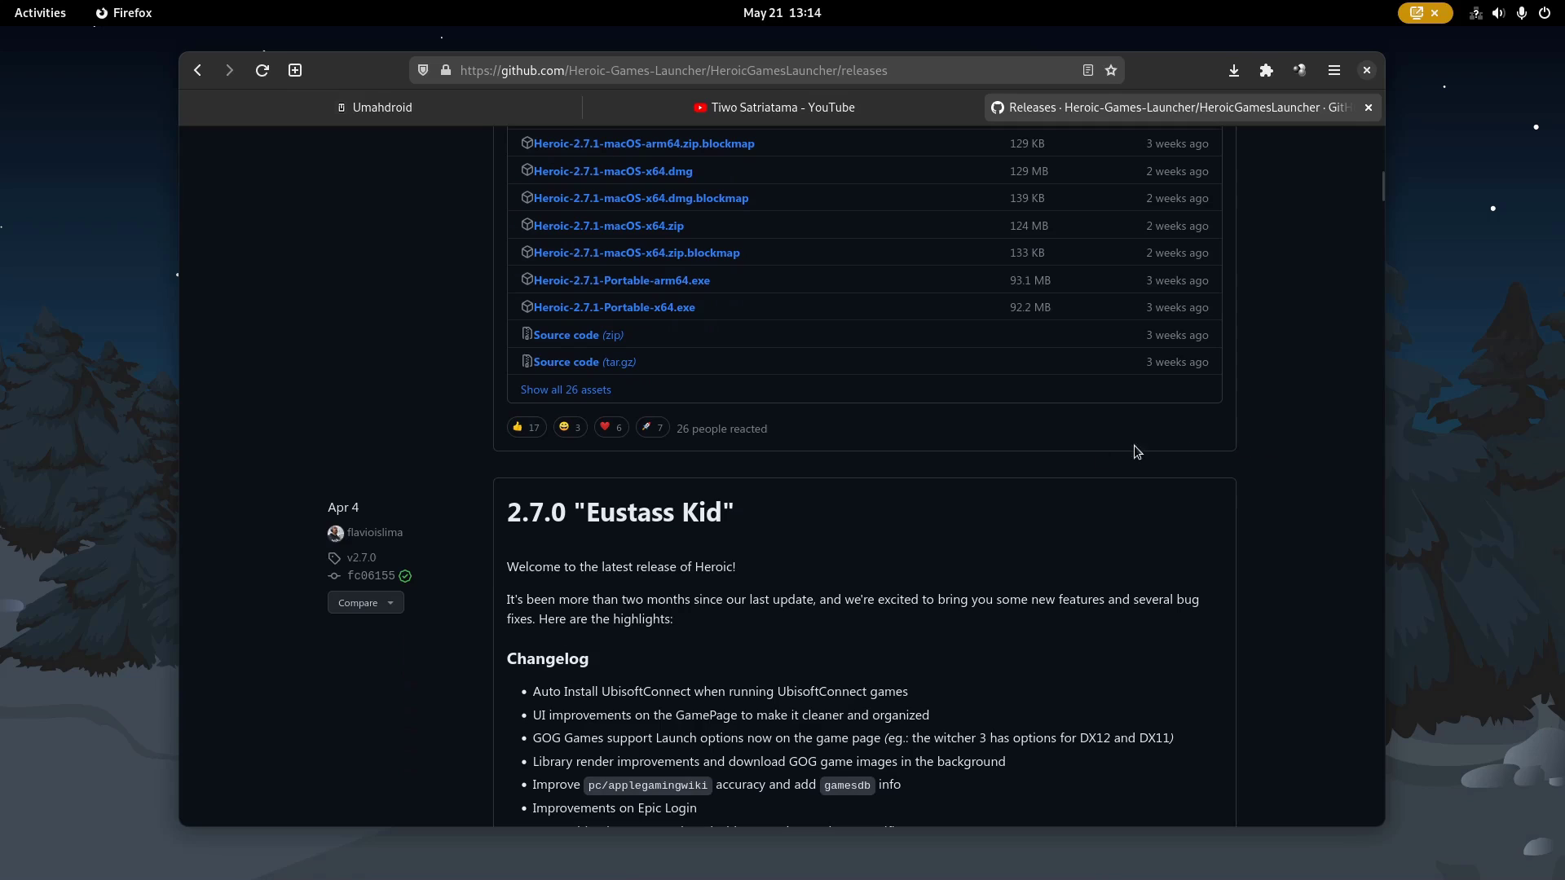
# Step: Show all assets of the 2.7.1 release and highlight the heroic-2.7.1.x86_64.rpm file
pyautogui.click(601, 398)
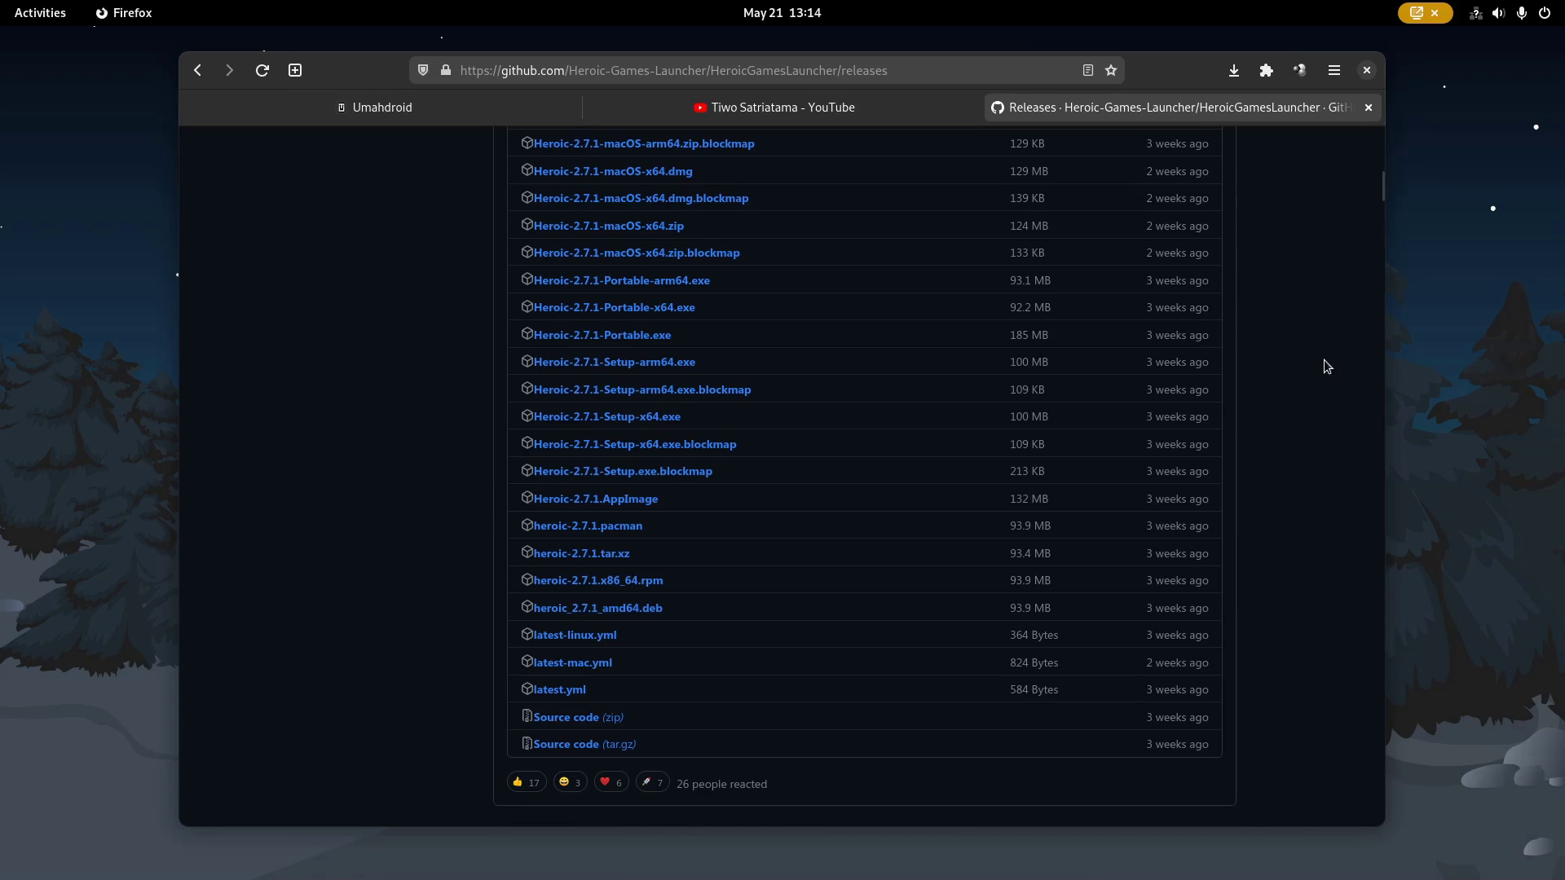
pyautogui.scroll(-2, 1317, 353)
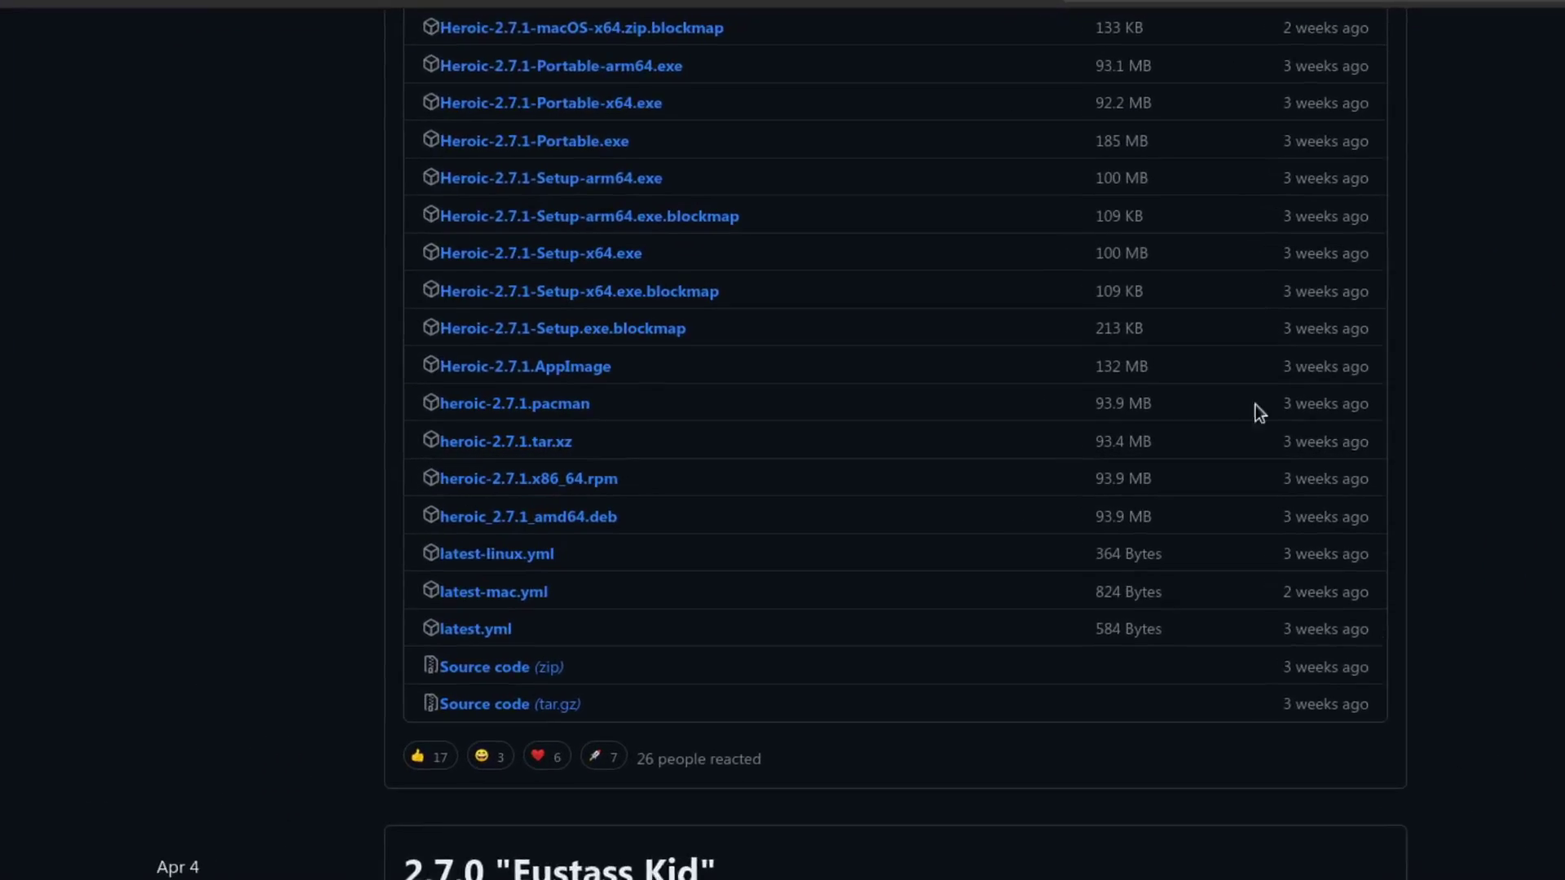
pyautogui.moveTo(619, 479); pyautogui.dragTo(443, 488)
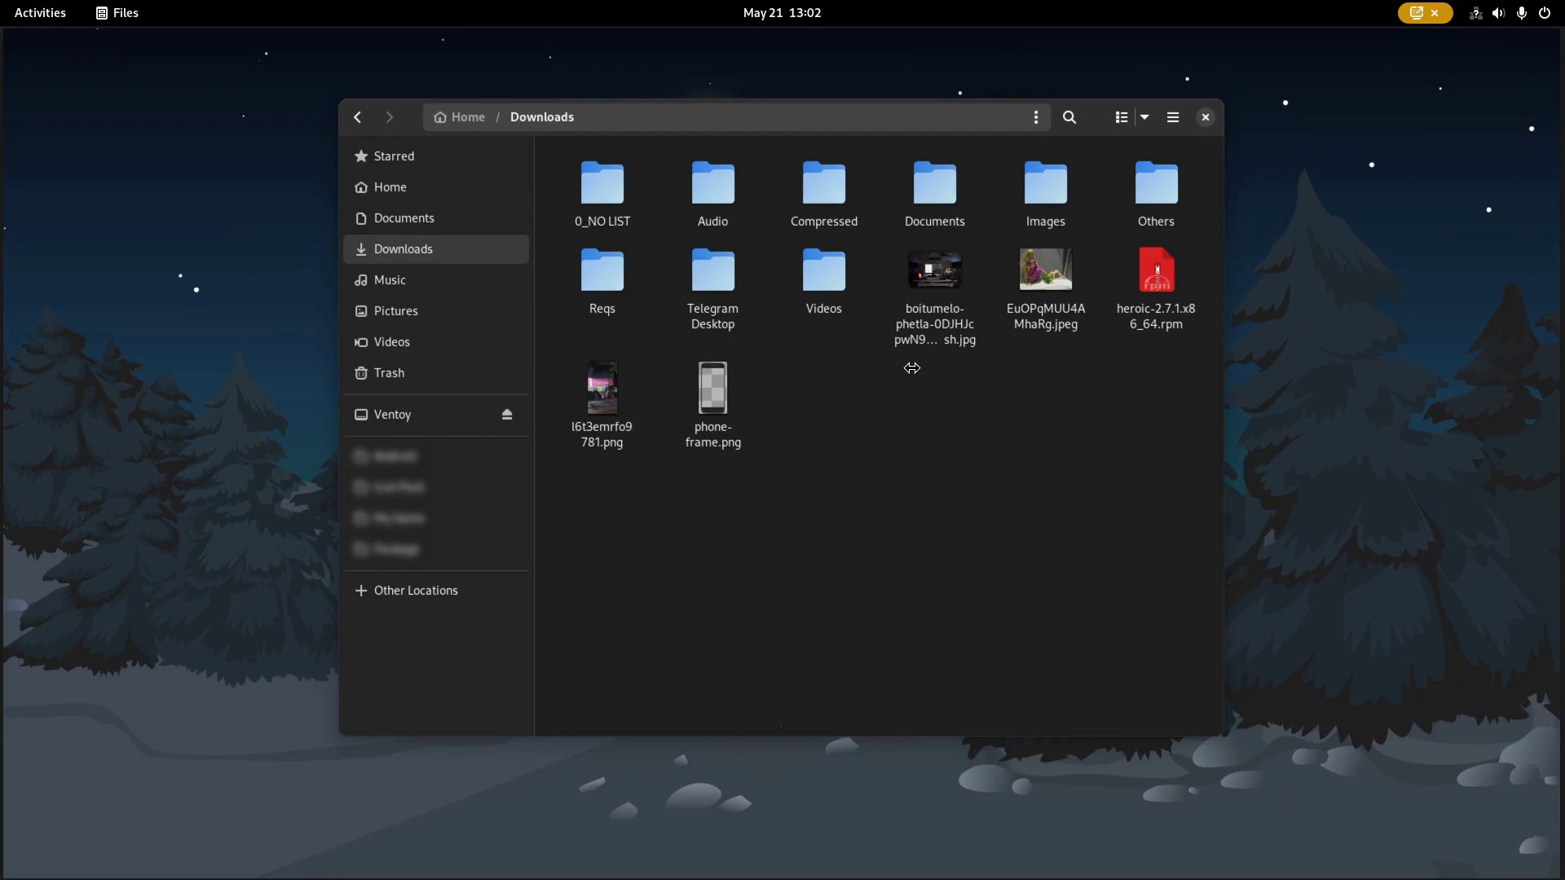
# Step: Open a console in the Downloads folder containing heroic-2.7.1.x86_64.rpm, hide the file manager and centre the console window
pyautogui.click(1157, 273)
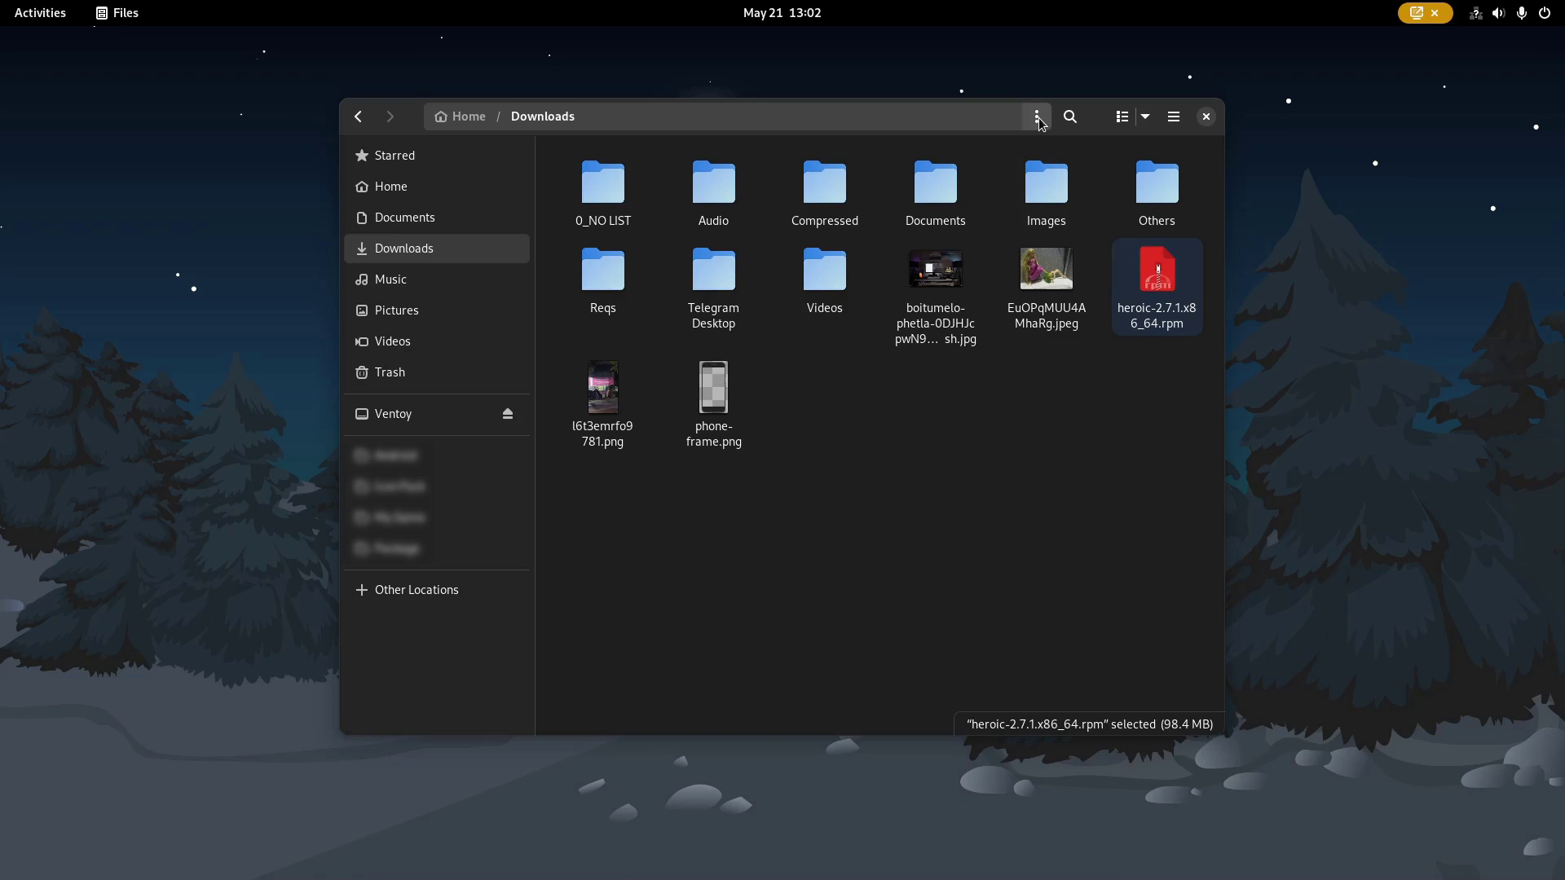
pyautogui.click(1037, 116)
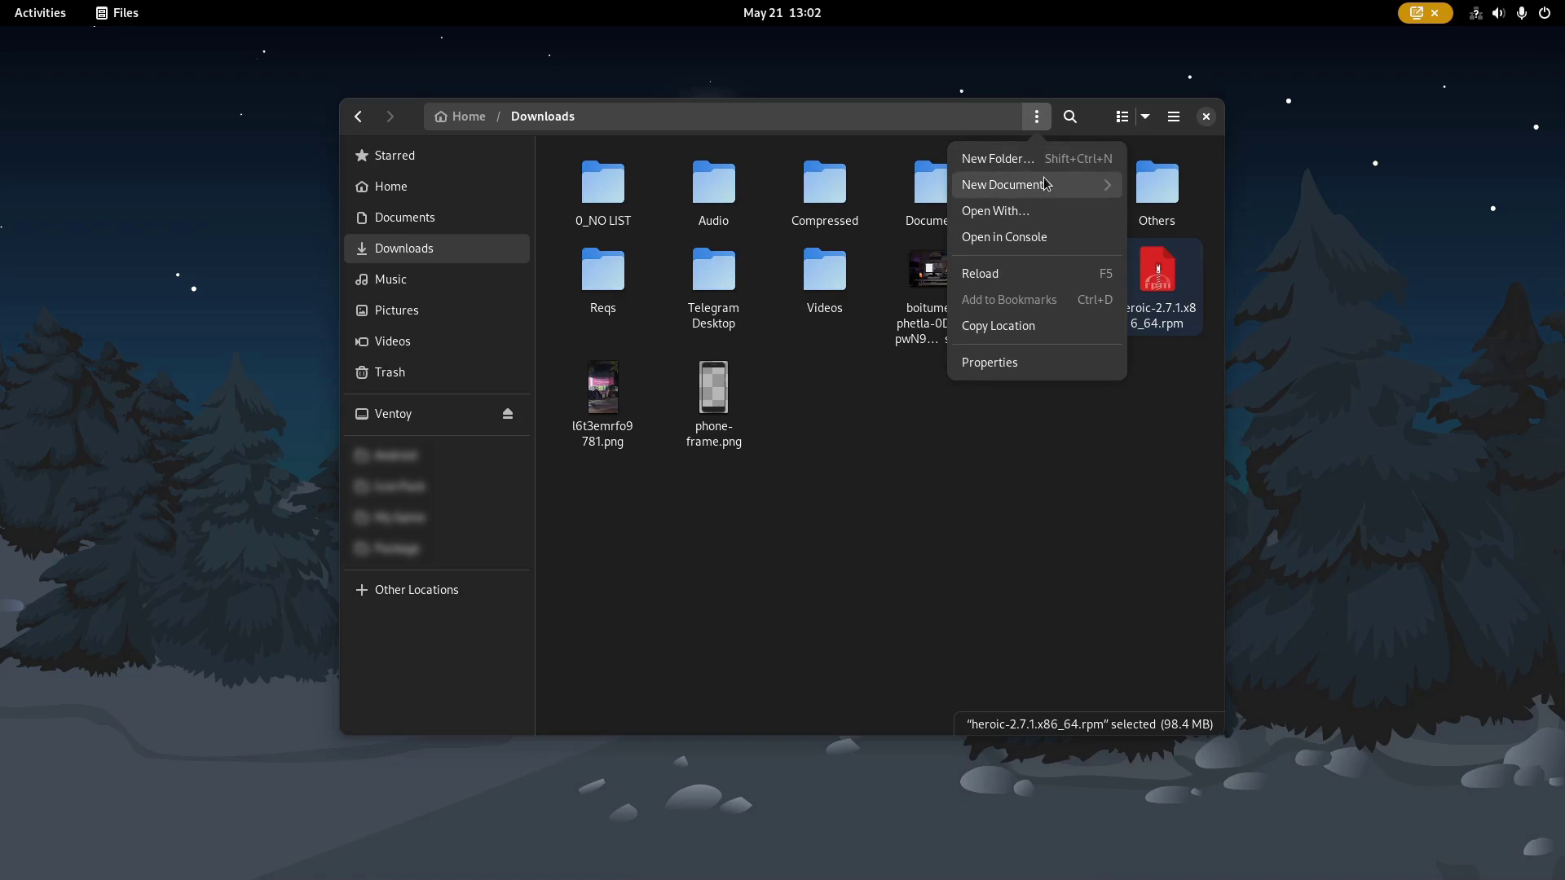
pyautogui.click(1011, 234)
pyautogui.rightClick(1089, 119)
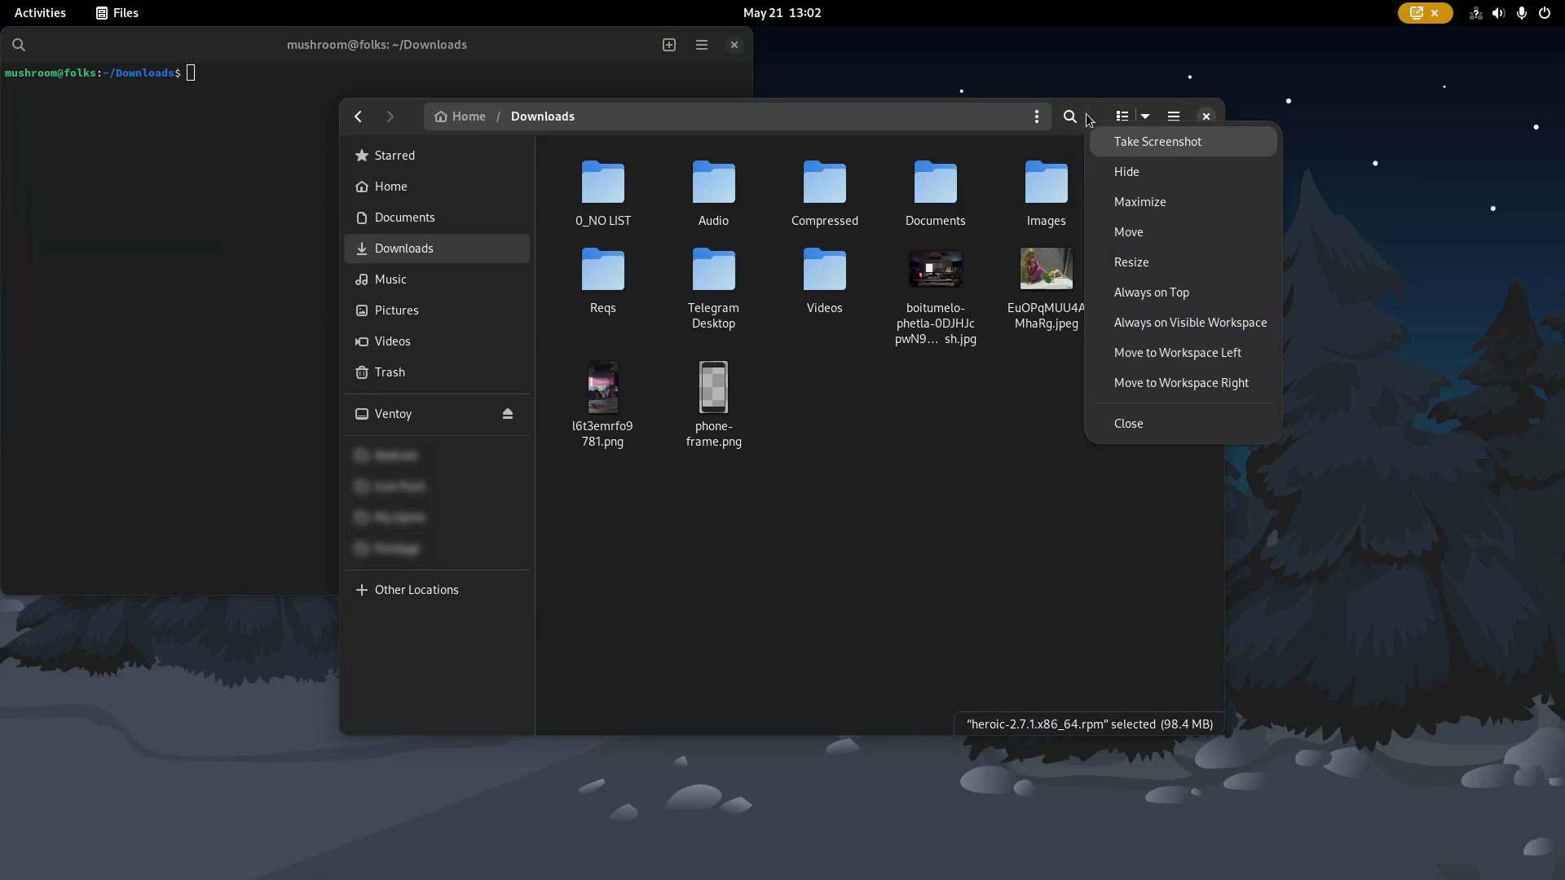
pyautogui.click(1127, 171)
pyautogui.moveTo(546, 47); pyautogui.dragTo(961, 144)
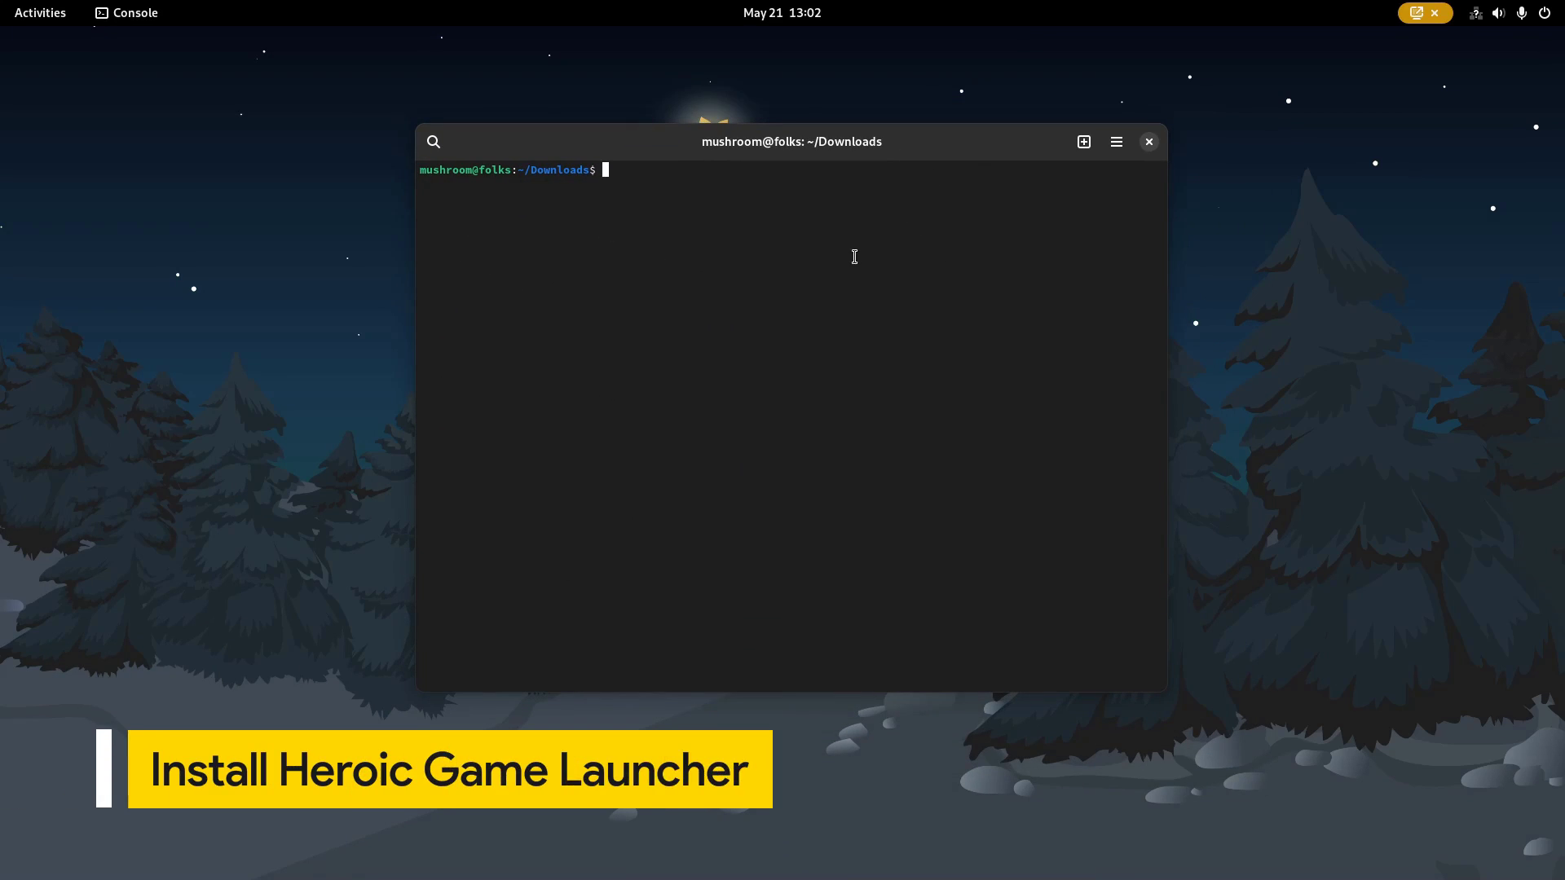
# Step: Install the heroic-2.7.1.x86_64.rpm package with sudo rpm -i
pyautogui.write('sudo')
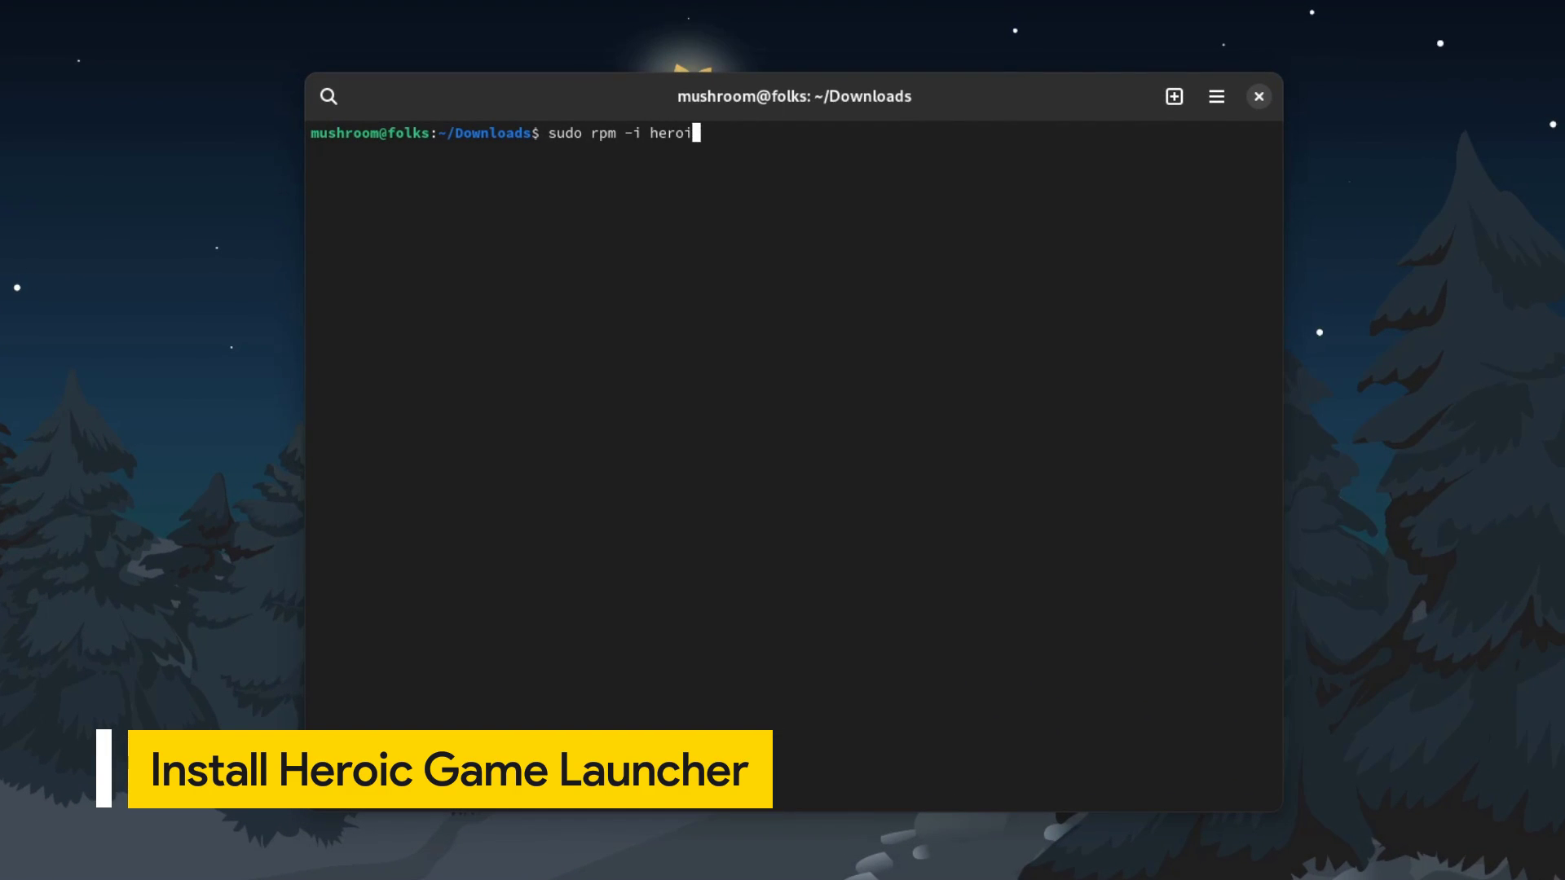
pyautogui.write(' rpm -i heroi')
pyautogui.press('Tab')
pyautogui.press('Return')
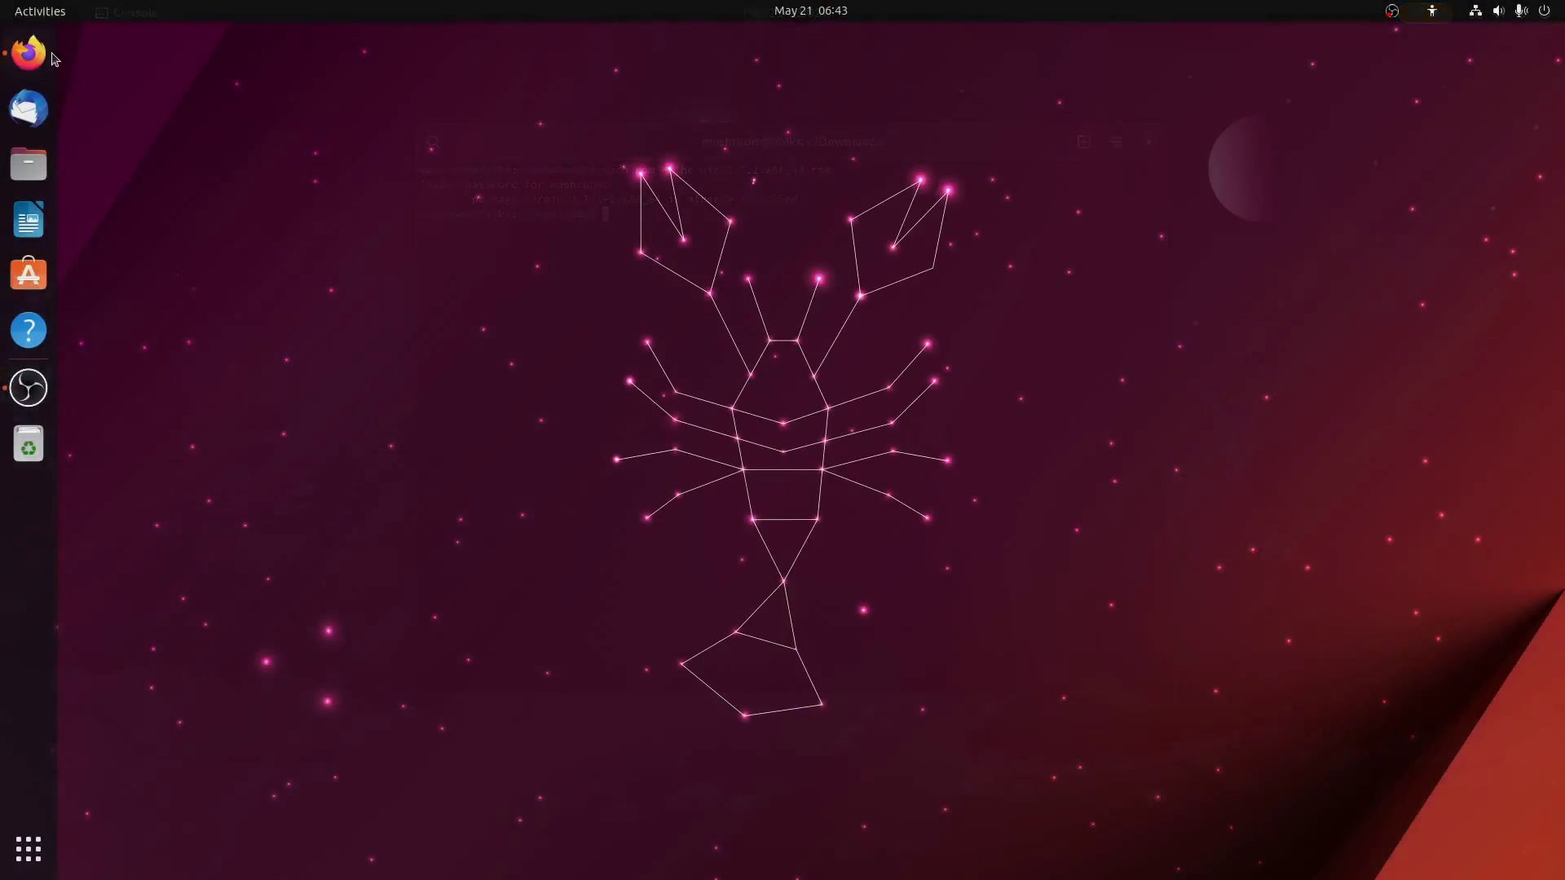
# Step: On the Ubuntu desktop, switch to Firefox and download heroic_2.7.1_amd64.deb from the HeroicGamesLauncher releases page
pyautogui.click(51, 55)
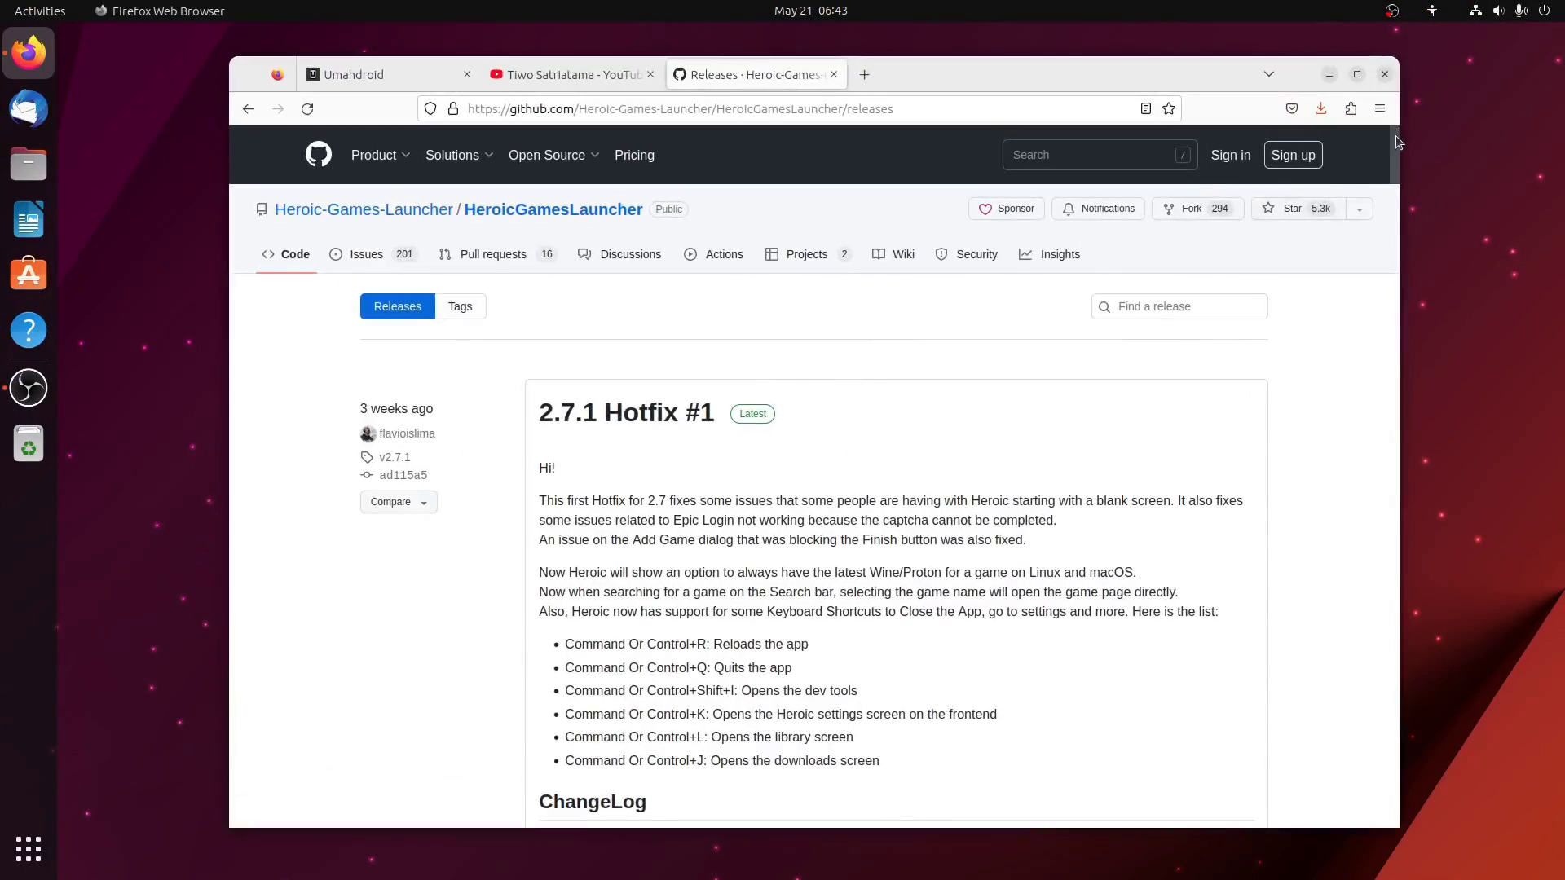
pyautogui.moveTo(1395, 142); pyautogui.dragTo(1393, 188)
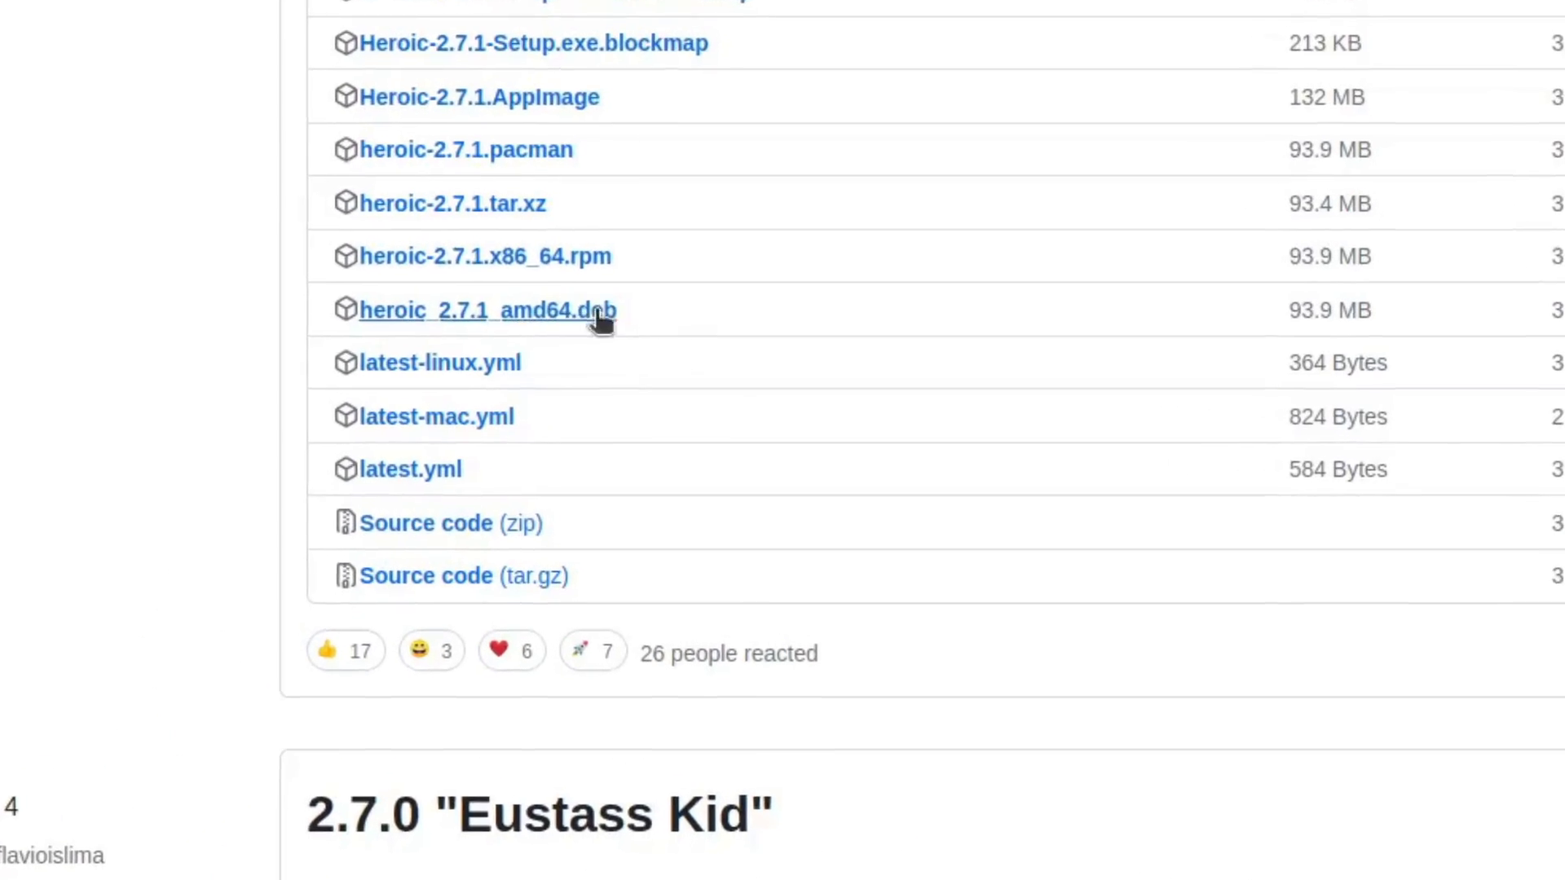
pyautogui.click(619, 374)
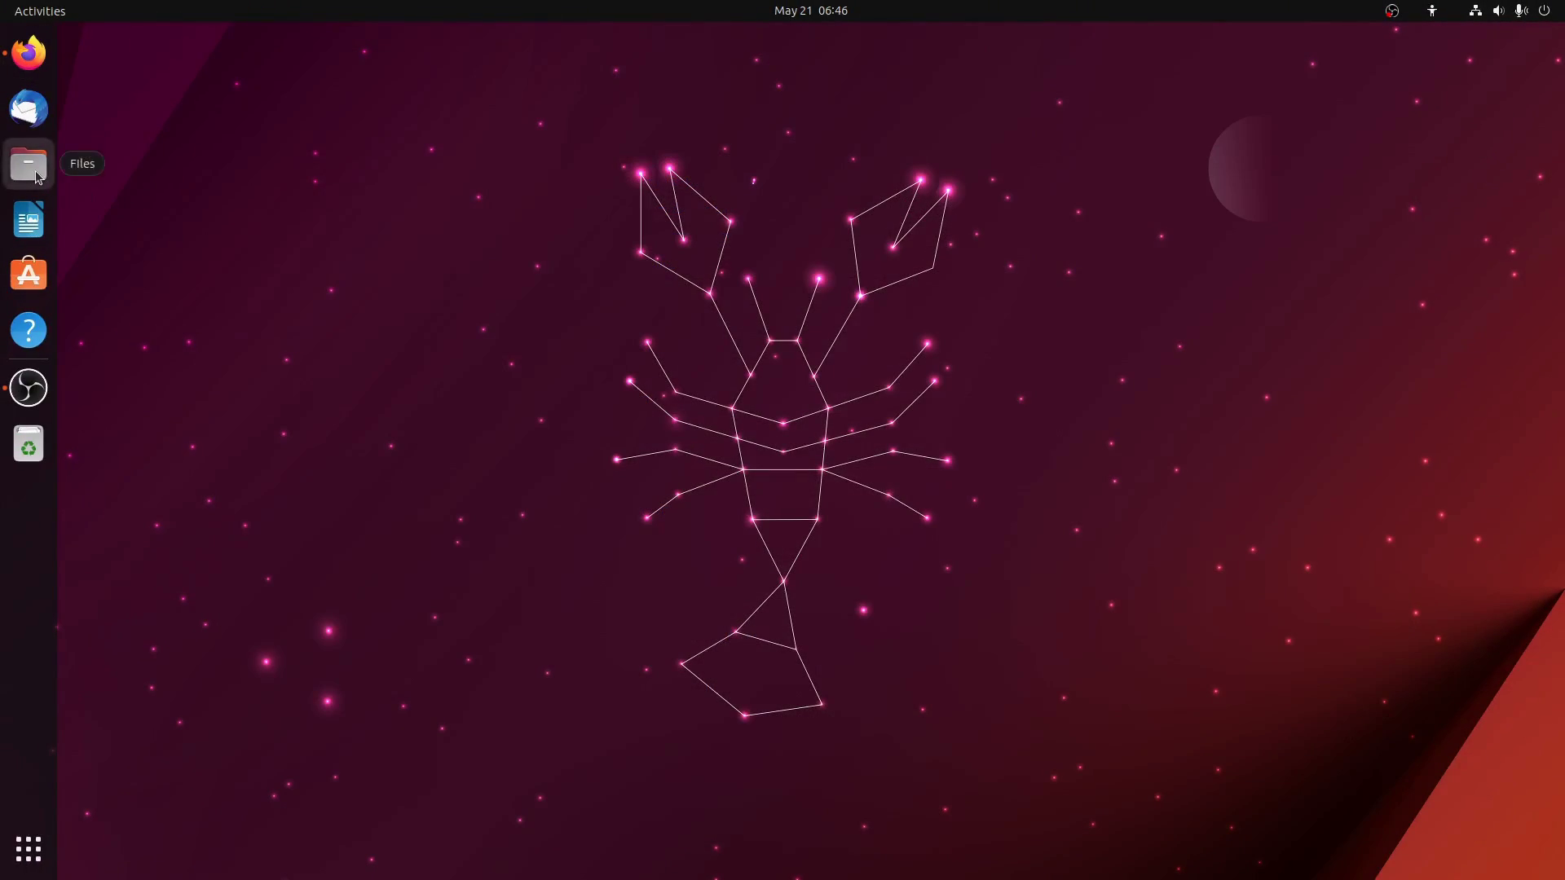
# Step: Open a terminal in Ubuntu's Downloads folder, minimize the file manager and centre the terminal window
pyautogui.click(39, 177)
pyautogui.doubleClick(828, 232)
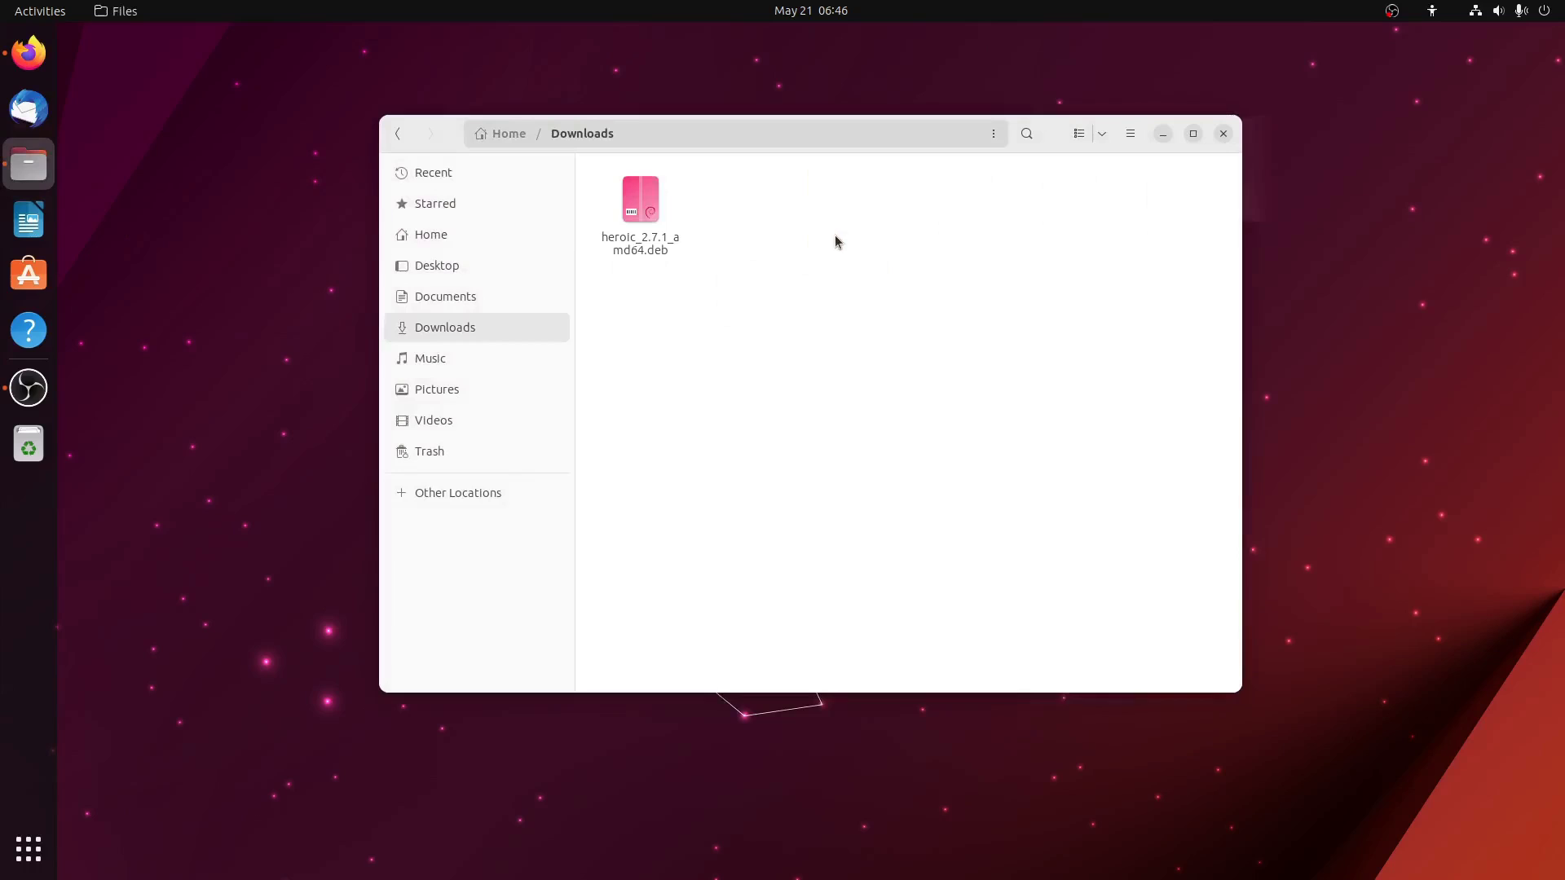
pyautogui.moveTo(766, 317); pyautogui.dragTo(634, 218)
pyautogui.click(994, 133)
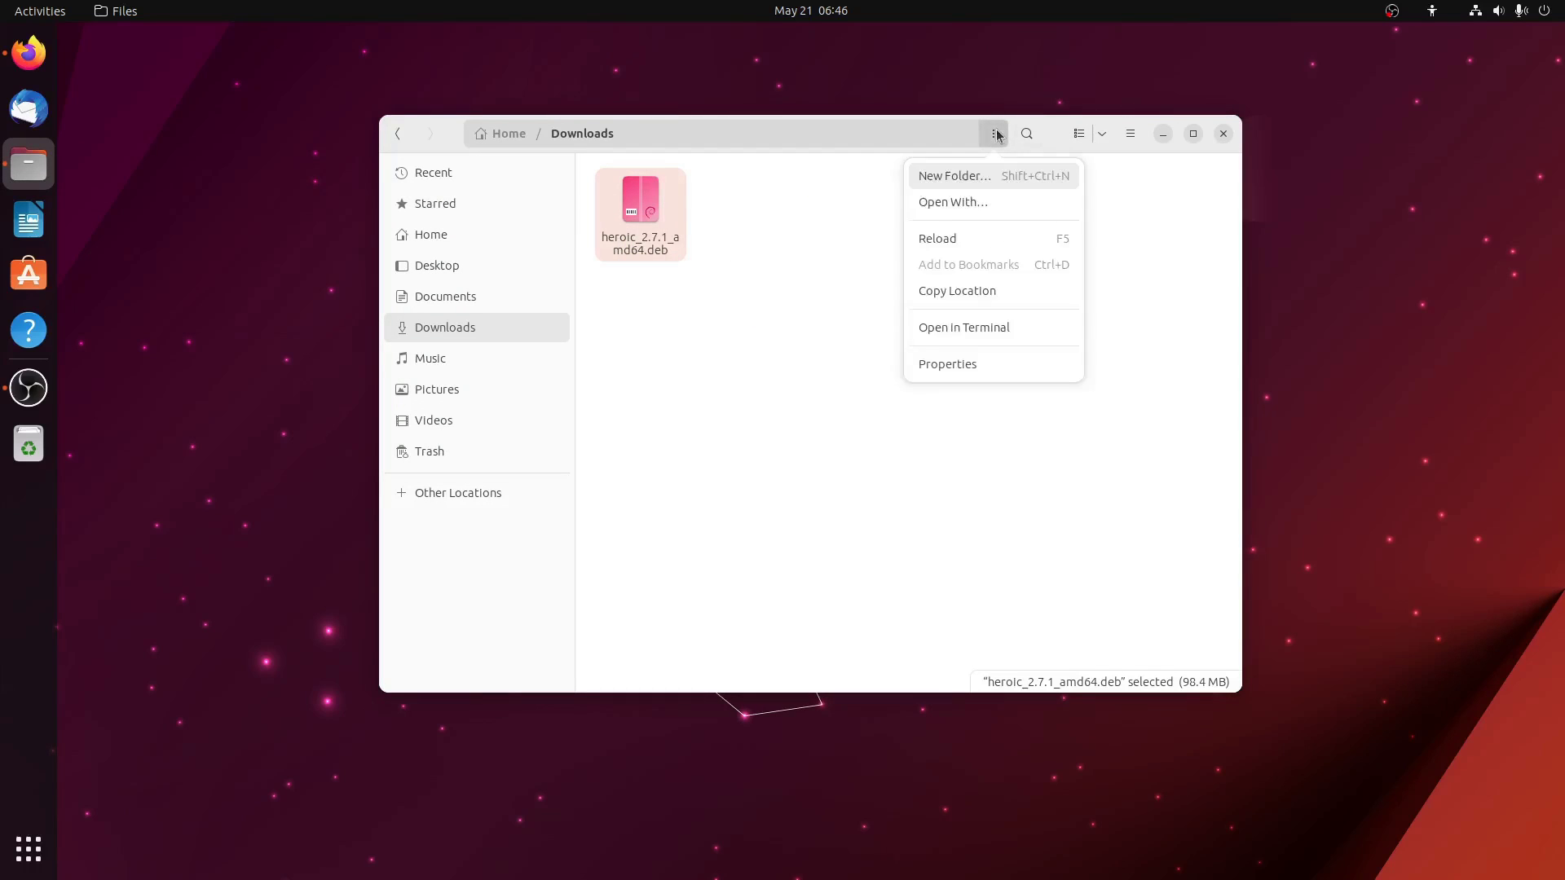
pyautogui.click(996, 325)
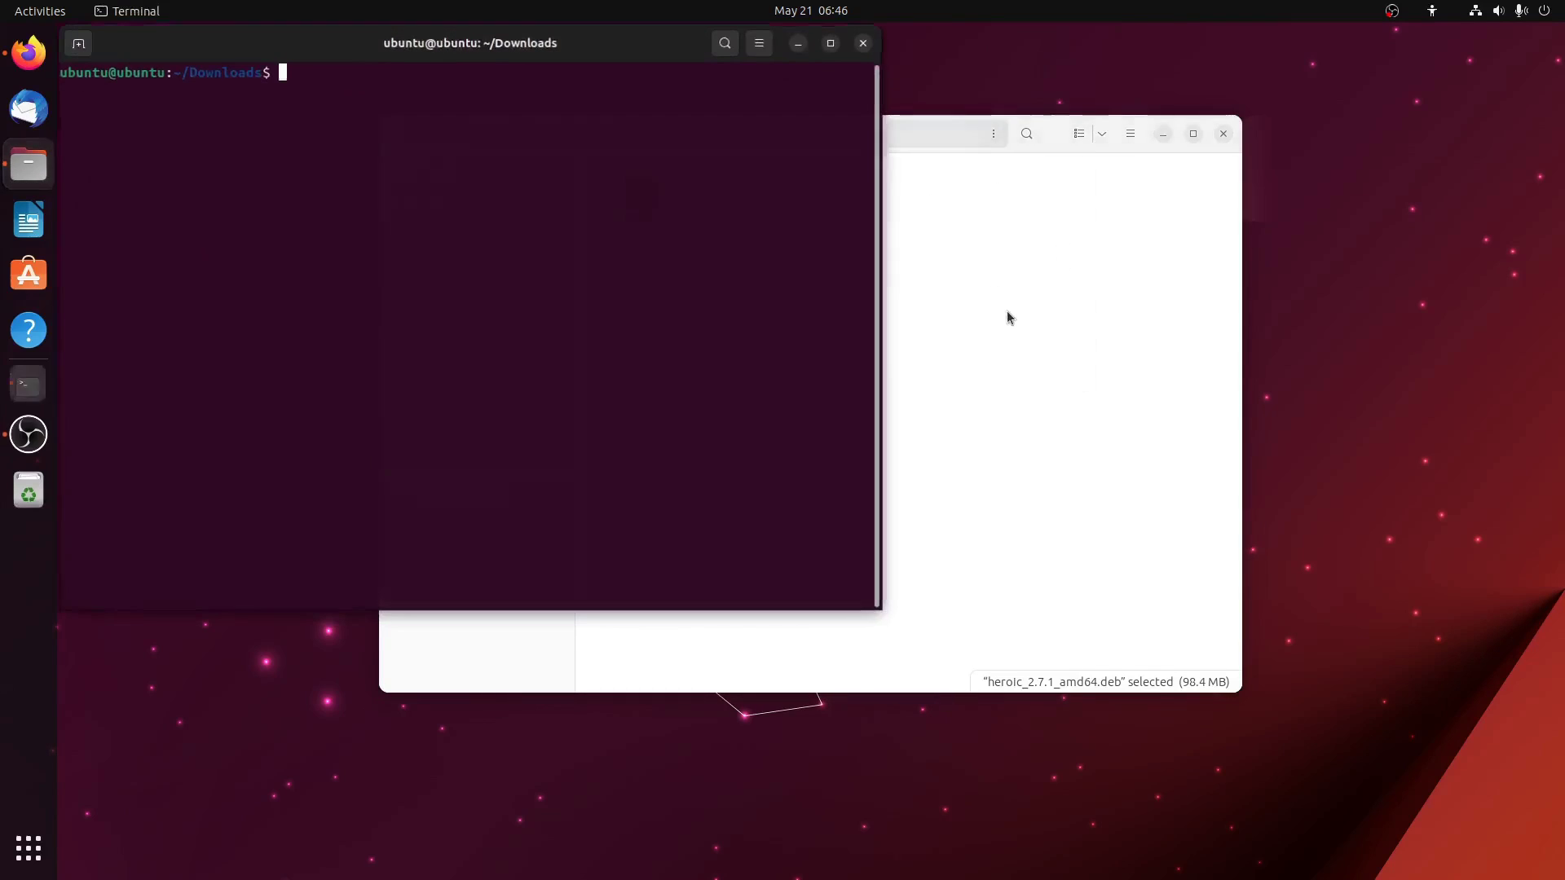
pyautogui.click(1163, 134)
pyautogui.moveTo(551, 195); pyautogui.dragTo(849, 322)
# Step: Run sudo dpkg -i on heroic_2.7.1_amd64.deb to install the package
pyautogui.write('s')
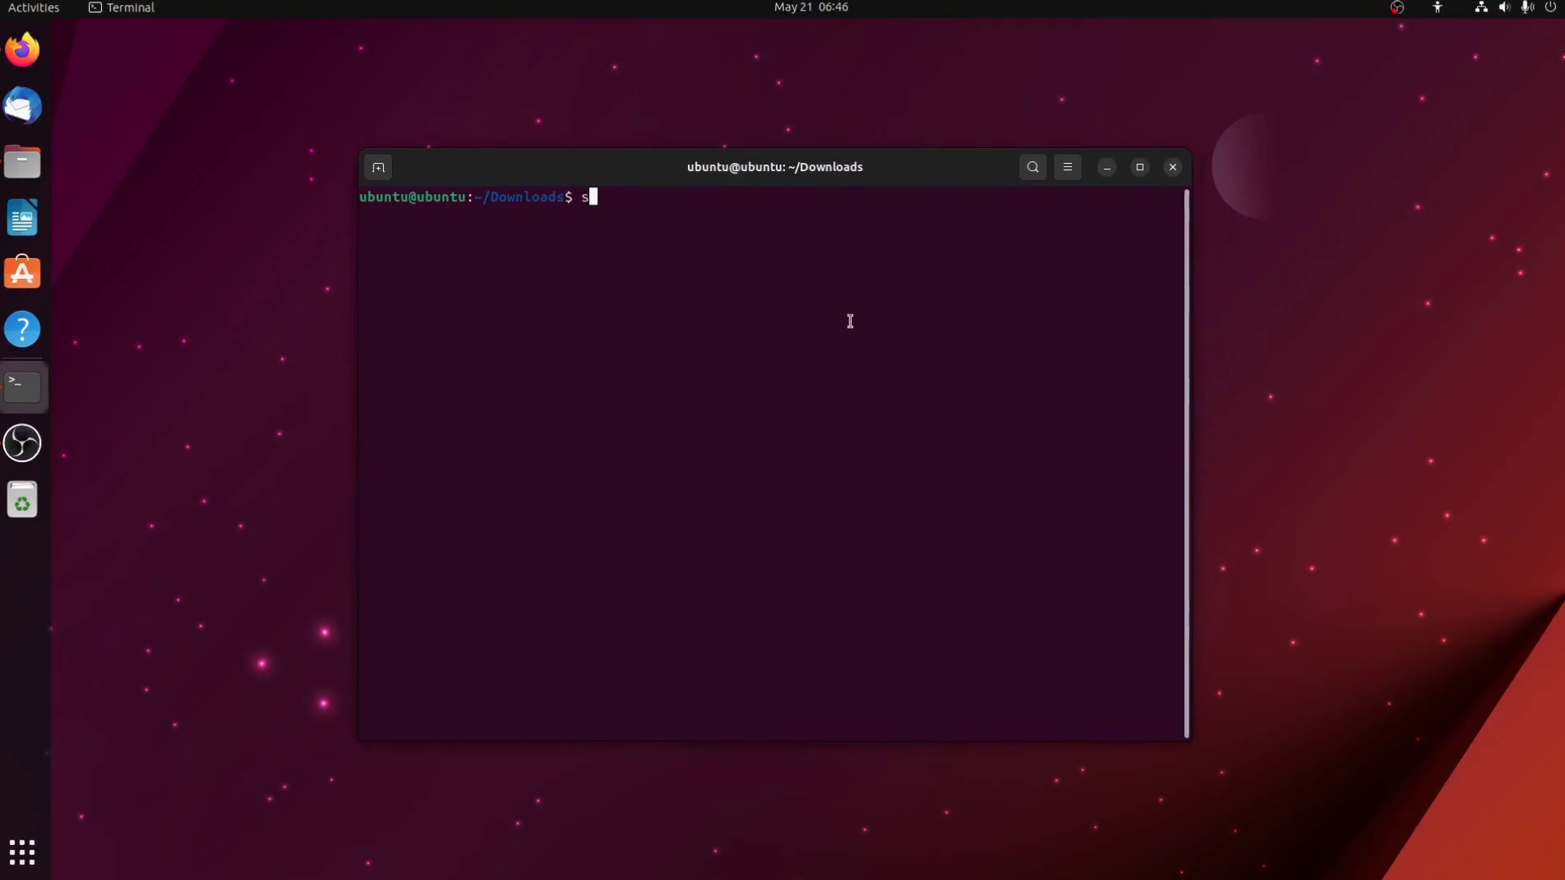
pyautogui.write('udo dpkg -i')
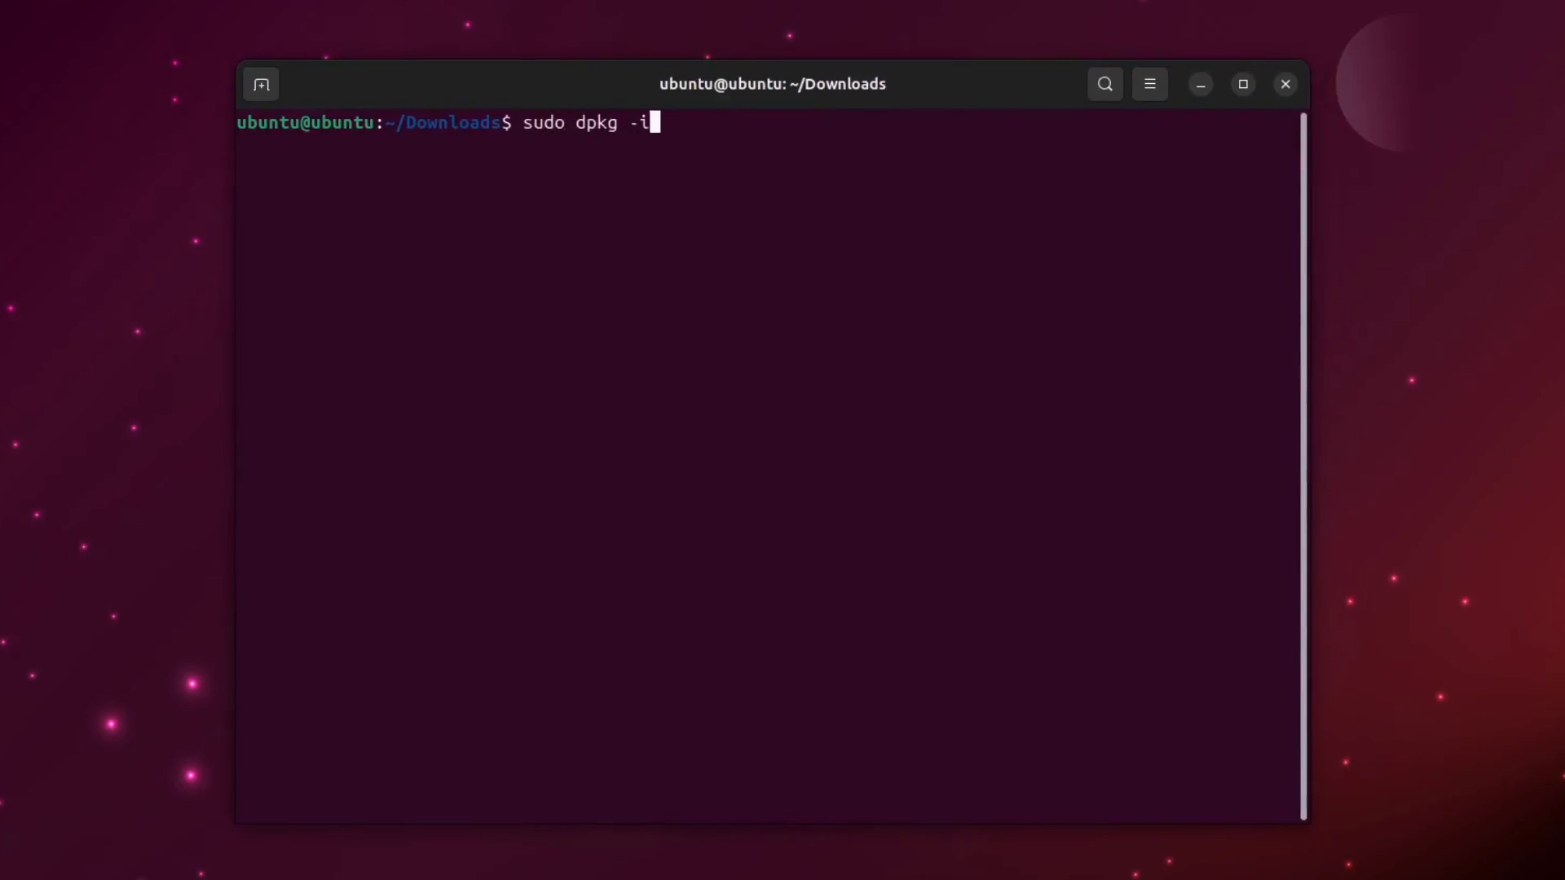
pyautogui.write(' heroi')
pyautogui.press('Tab')
pyautogui.press('Return')
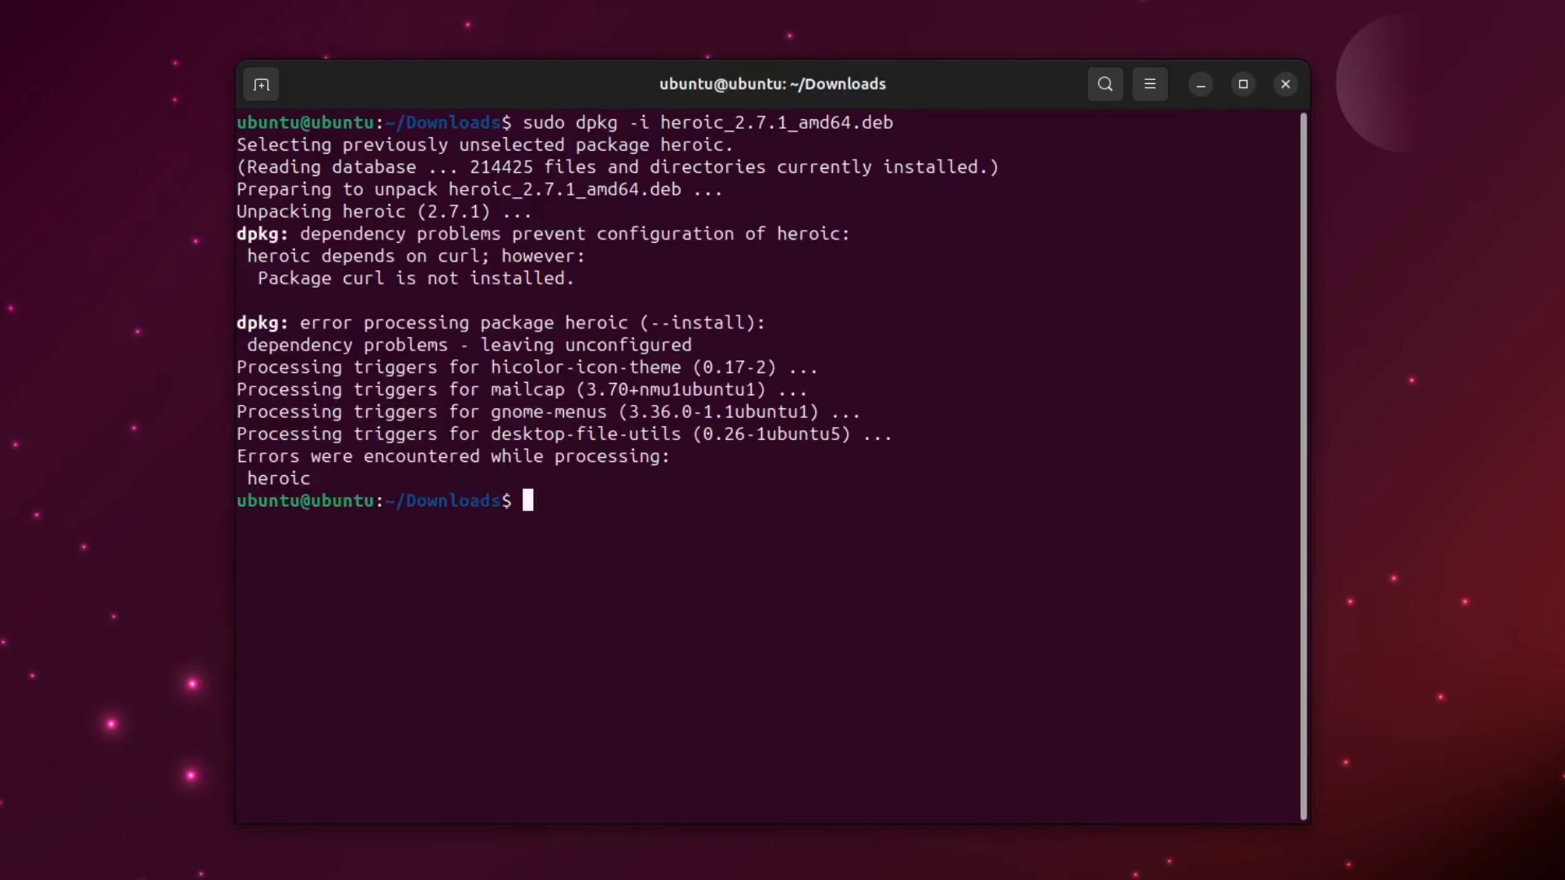
# Step: Install the missing dependencies with sudo apt -f install and accept the installation
pyautogui.write('sudo apt -')
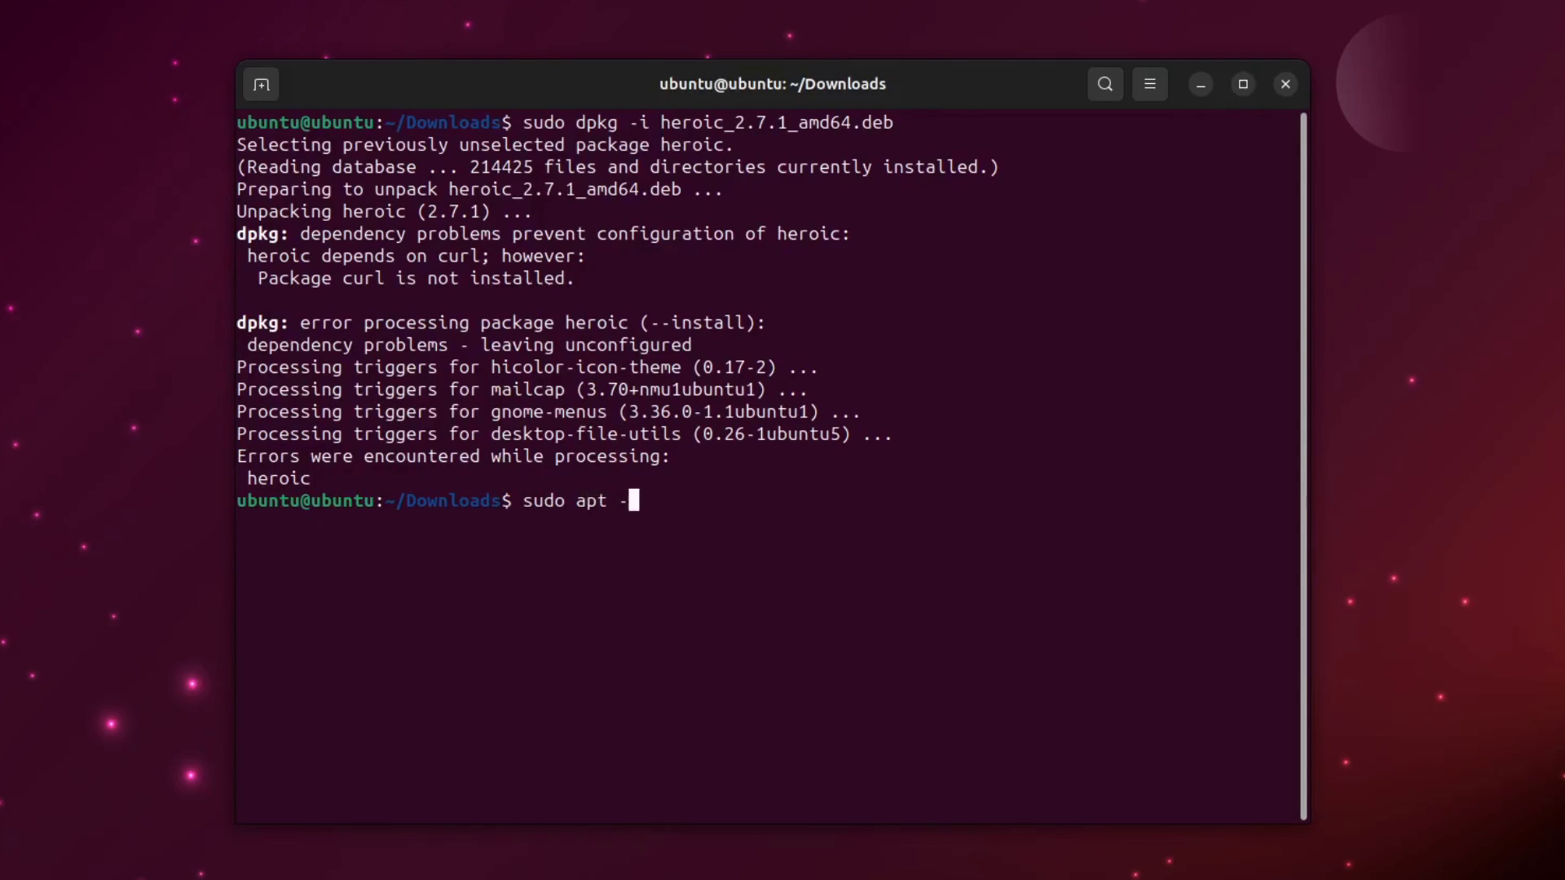
pyautogui.write('f install')
pyautogui.press('Return')
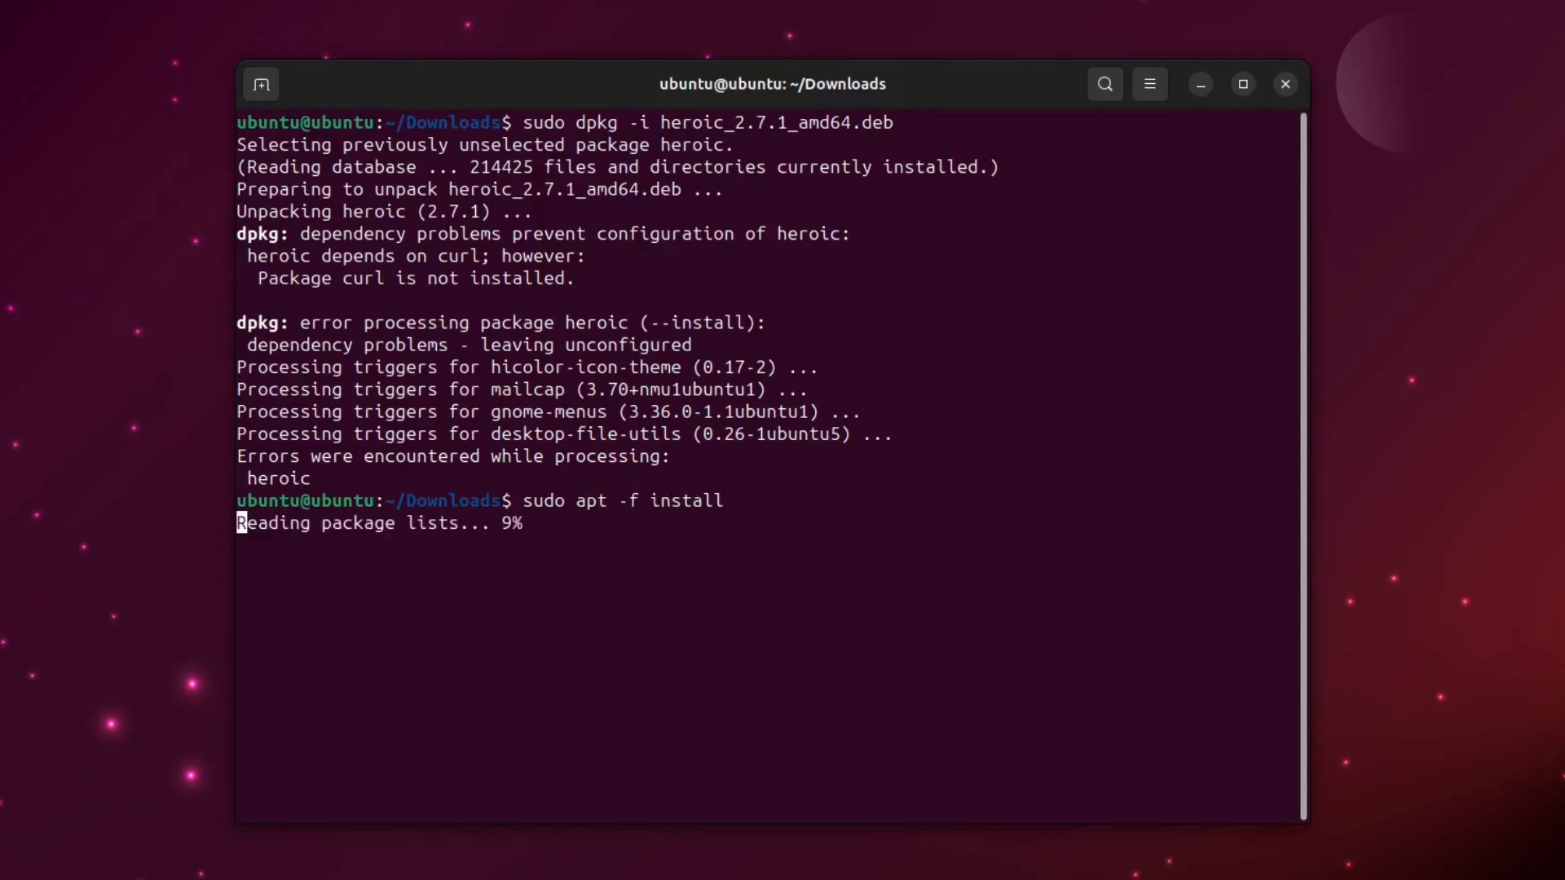
pyautogui.write('y')
pyautogui.press('Return')
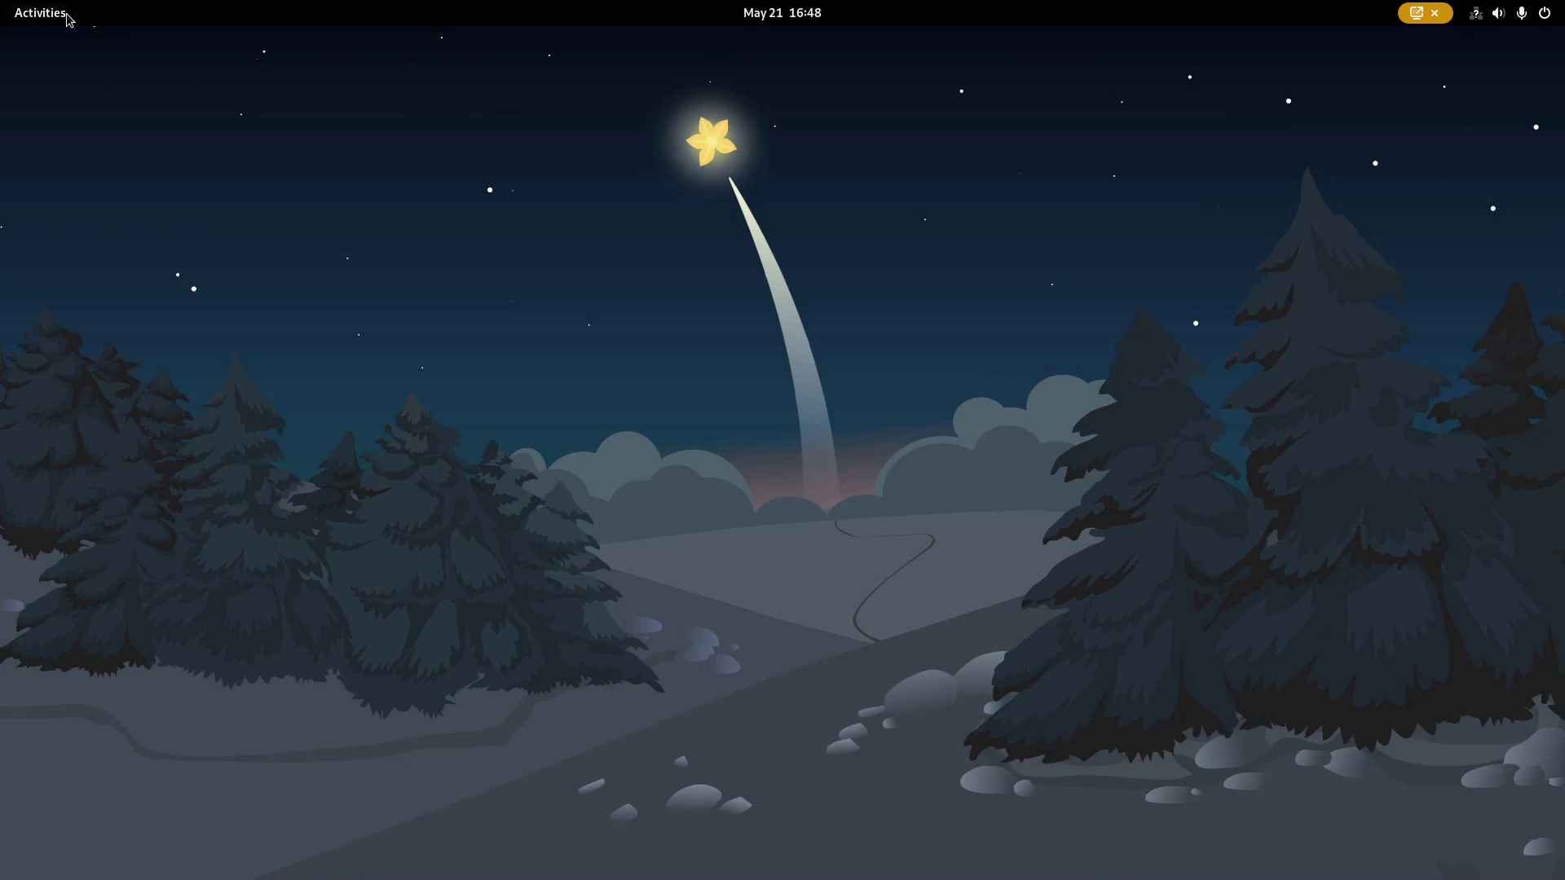
# Step: Open a new Console window and run flatpak install flathub com.heroicgameslauncher.hgl
pyautogui.click(68, 18)
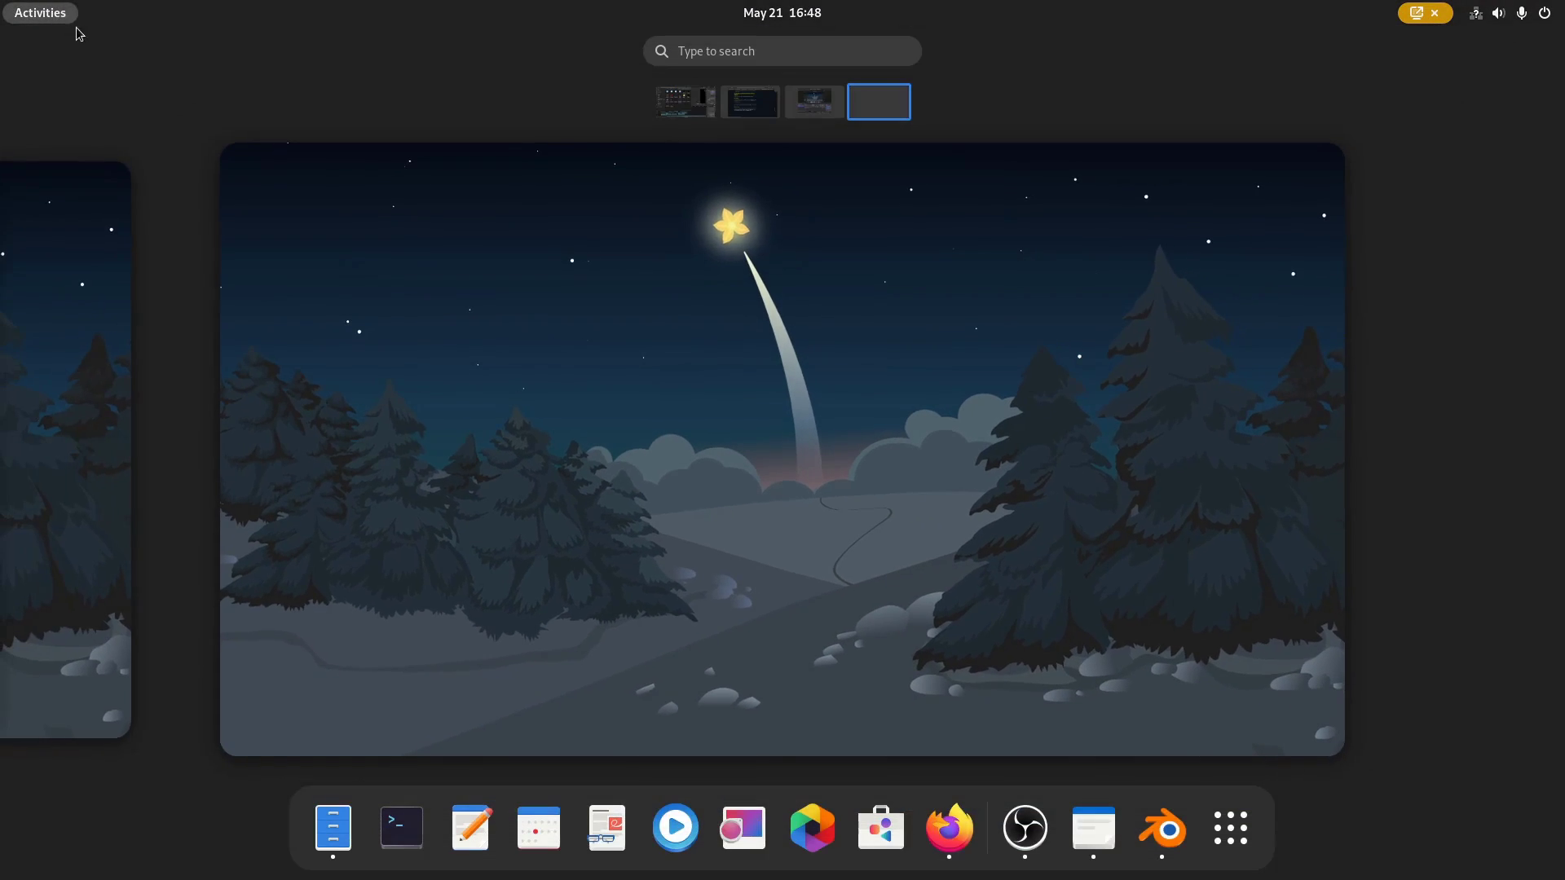
pyautogui.click(762, 51)
pyautogui.write('ter')
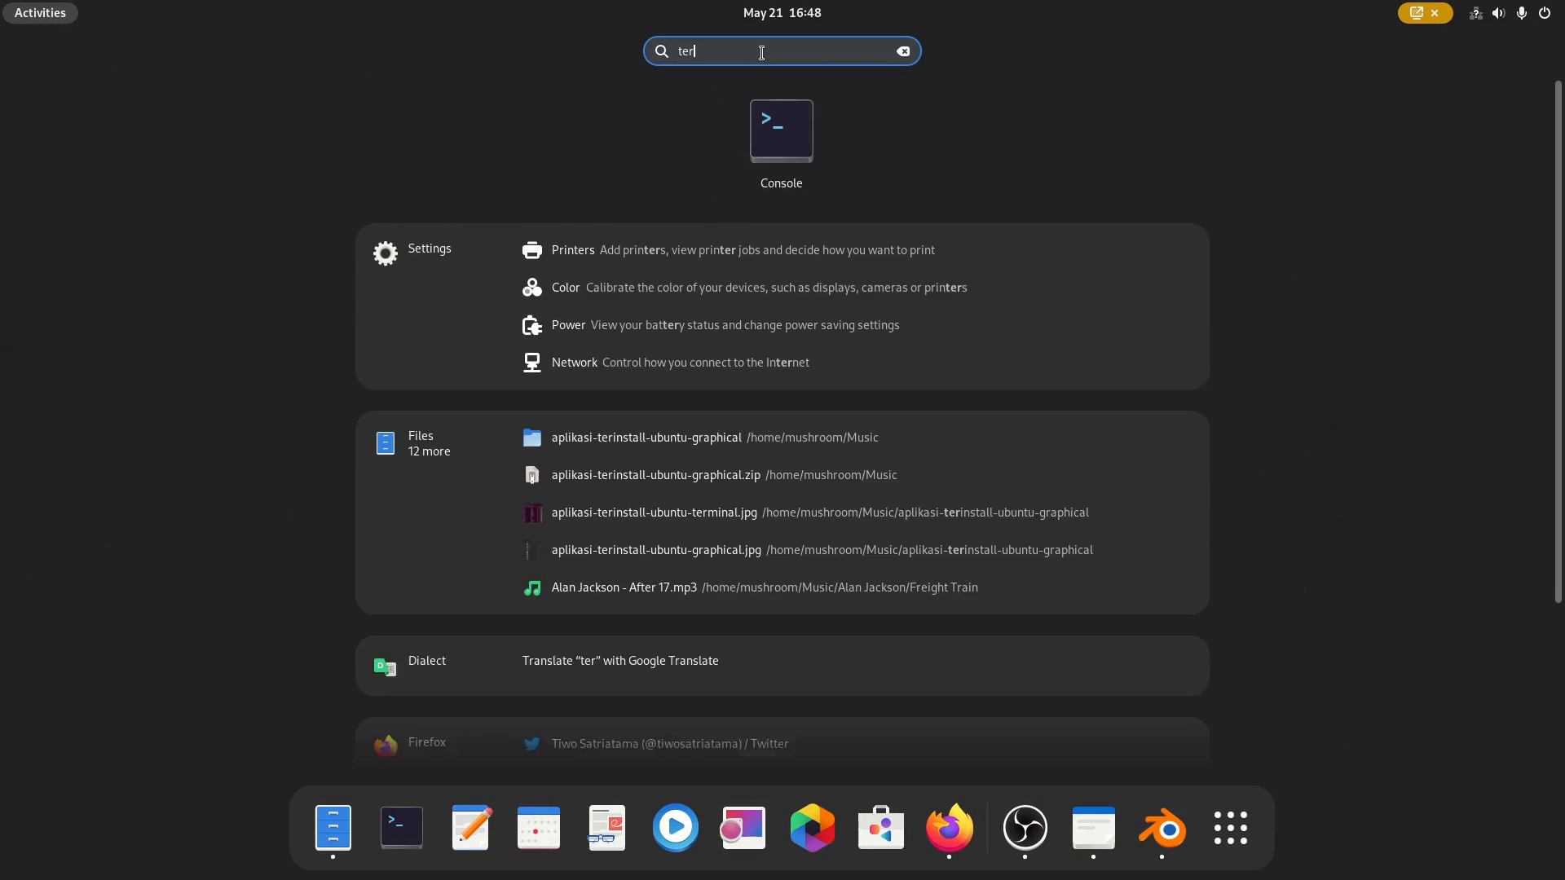
pyautogui.click(778, 122)
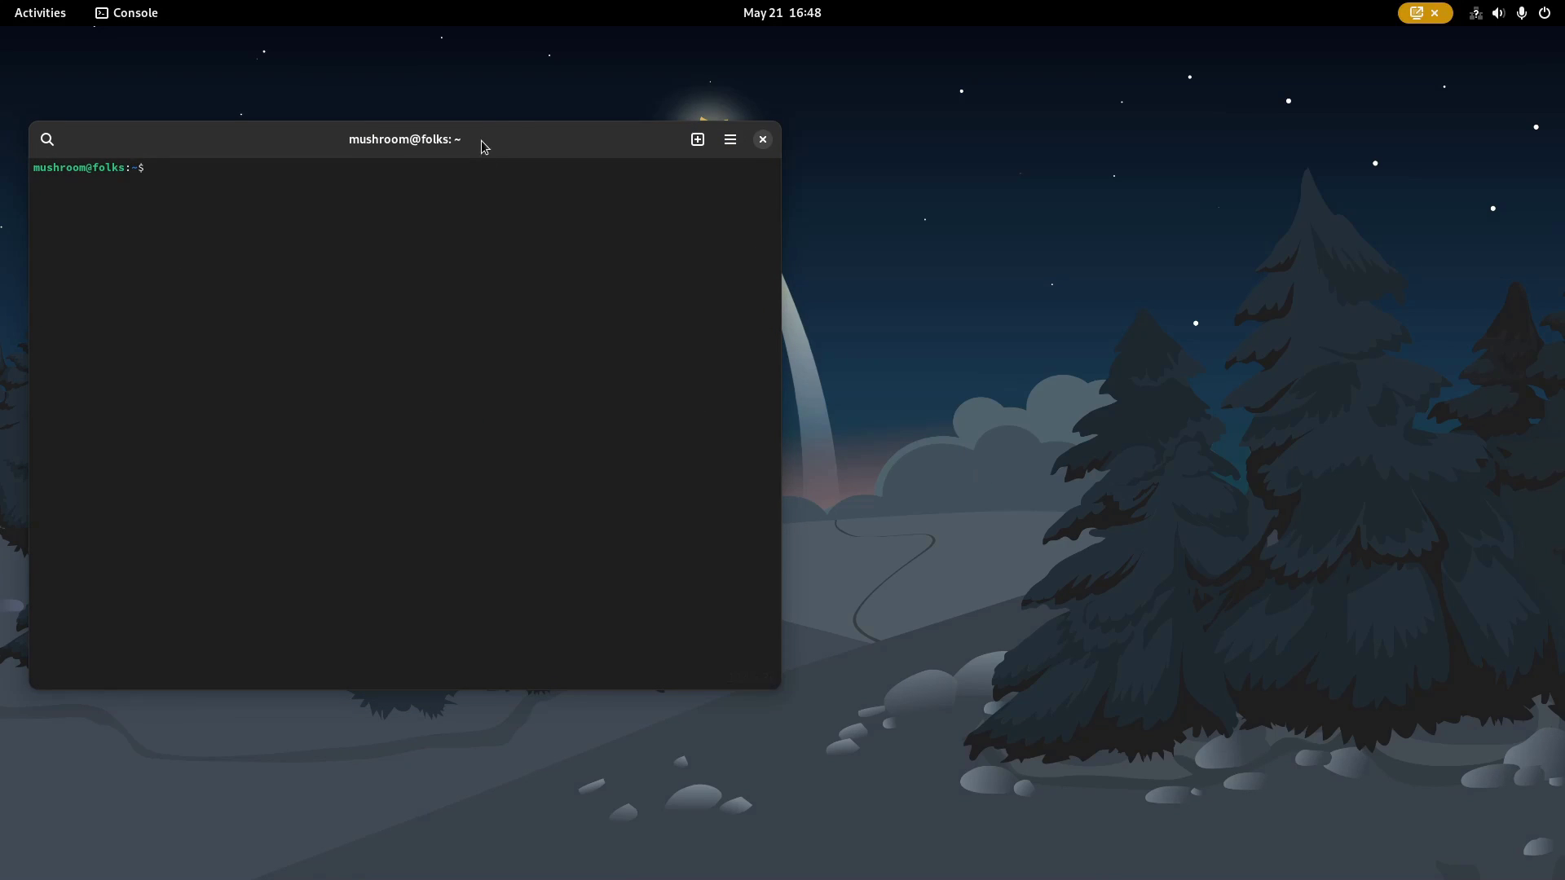
pyautogui.moveTo(484, 147); pyautogui.dragTo(837, 198)
pyautogui.write('flatpak install flathub com.heroicgameslauncher.hgl')
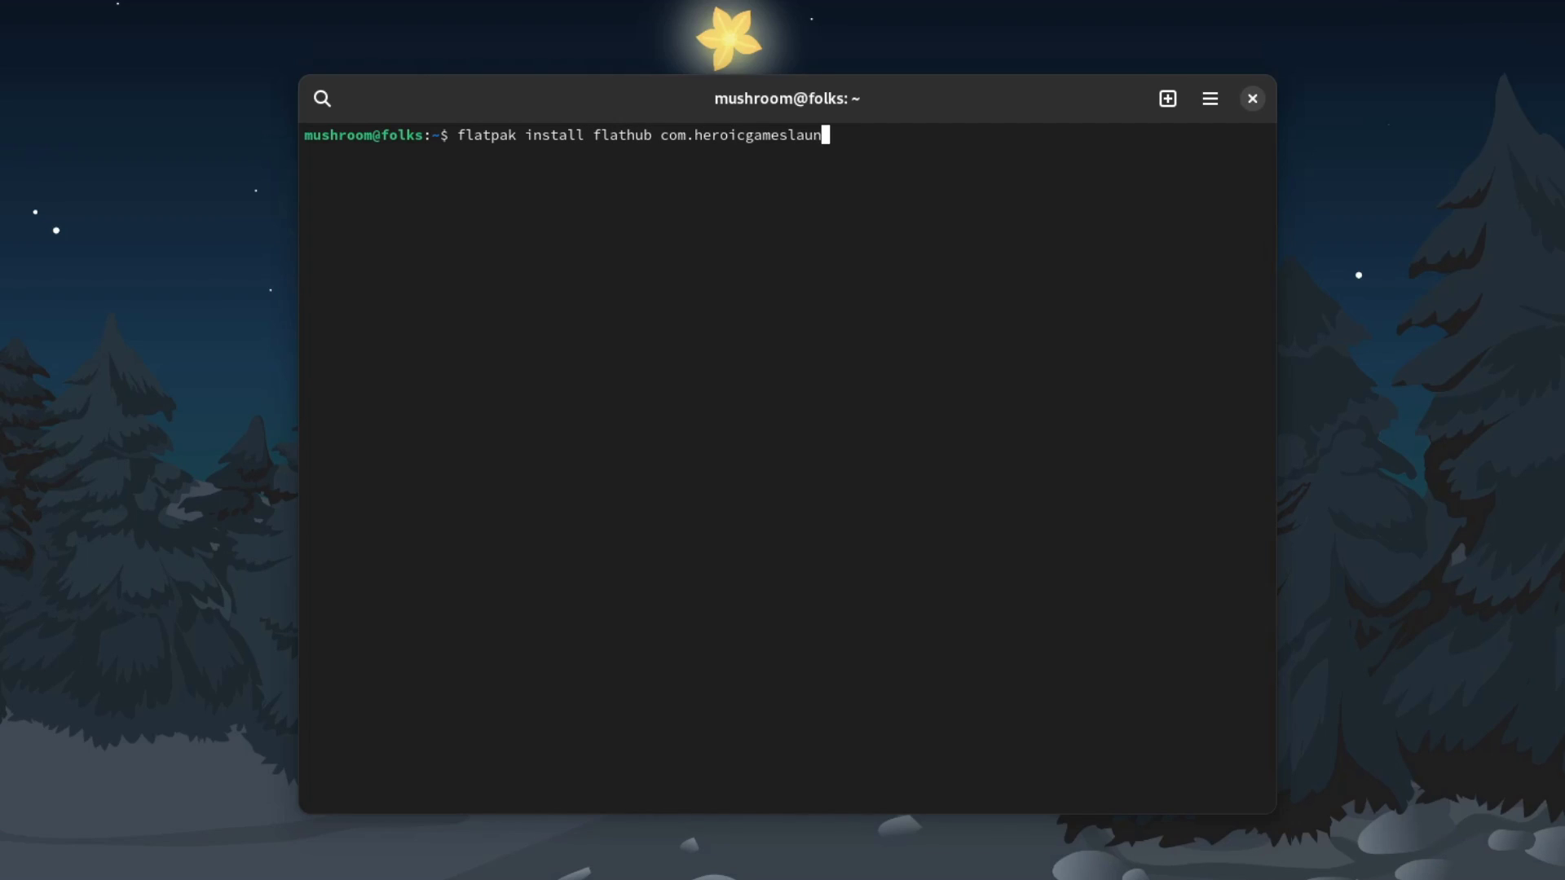
pyautogui.press('Return')
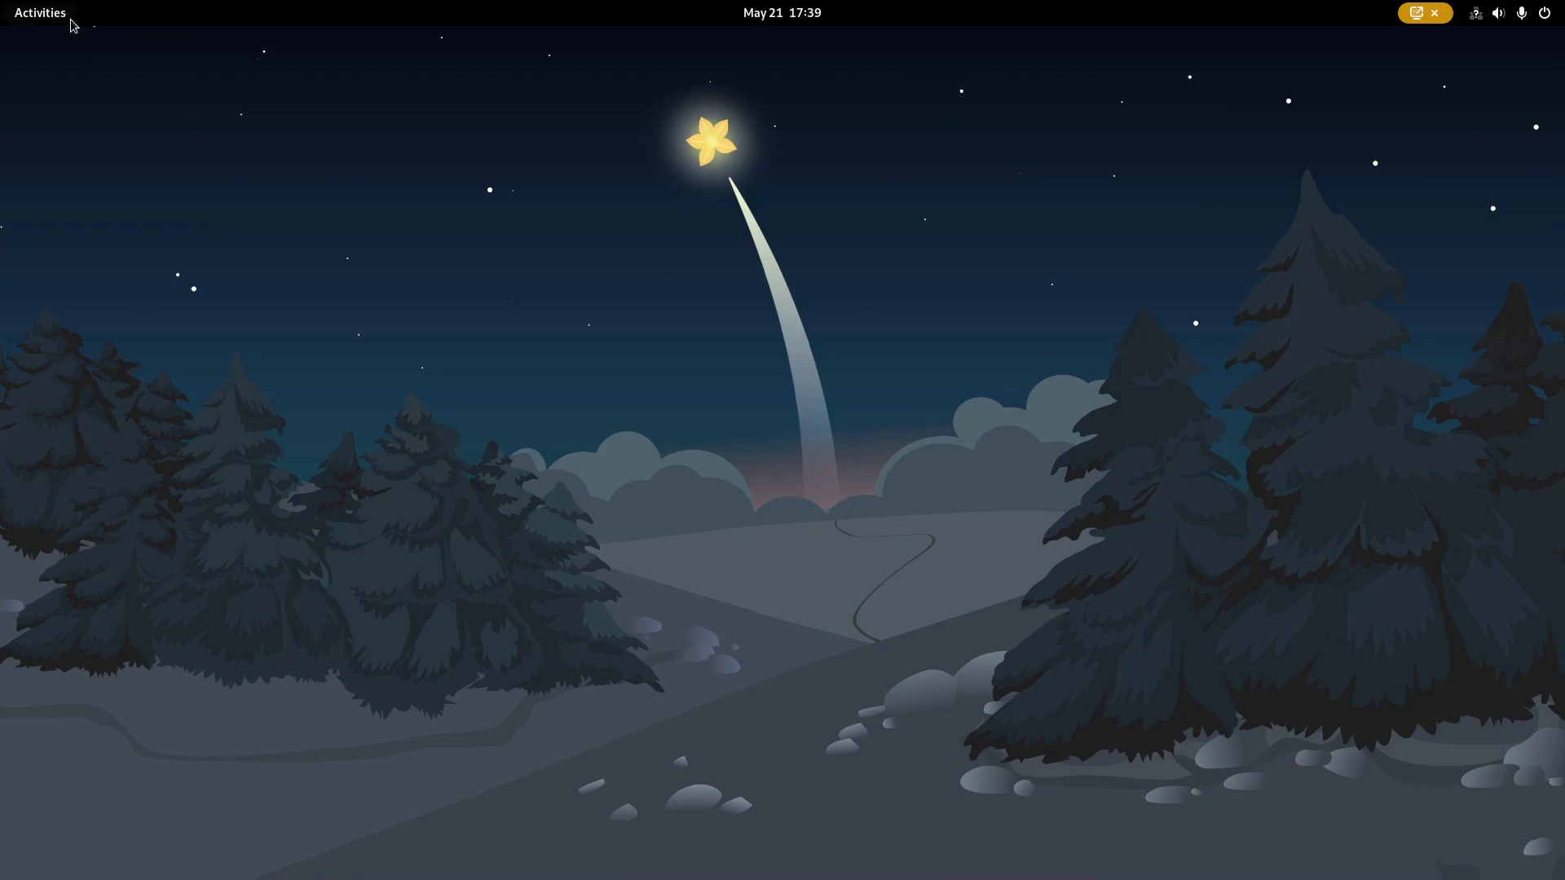
# Step: Search the installed applications for "her", launch Heroic Games Launcher and move its window fully into view
pyautogui.click(70, 17)
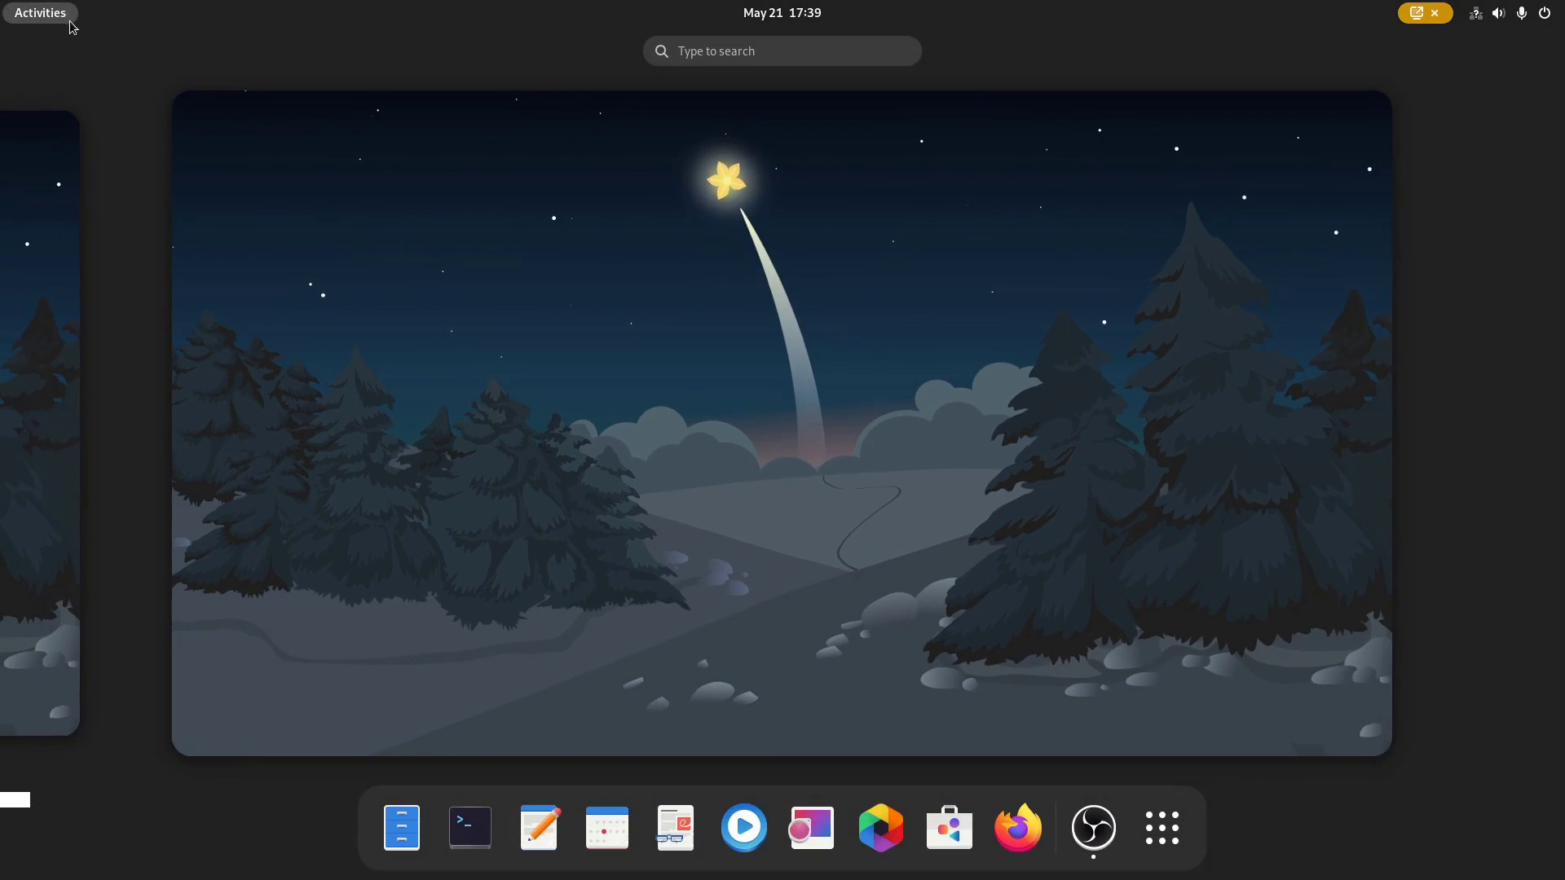
pyautogui.write('her')
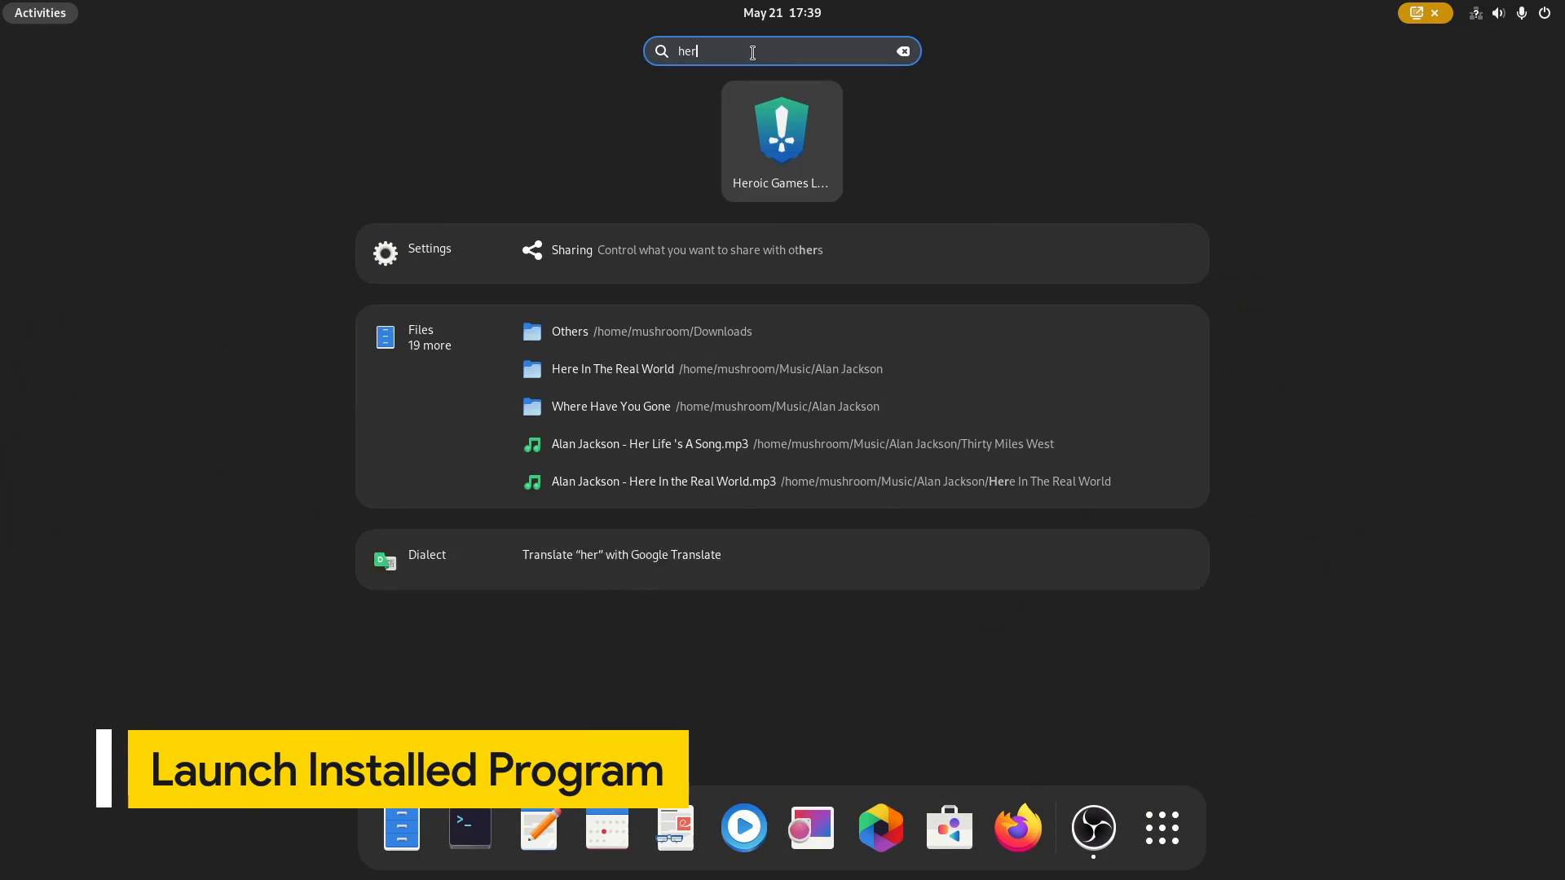
pyautogui.press('Return')
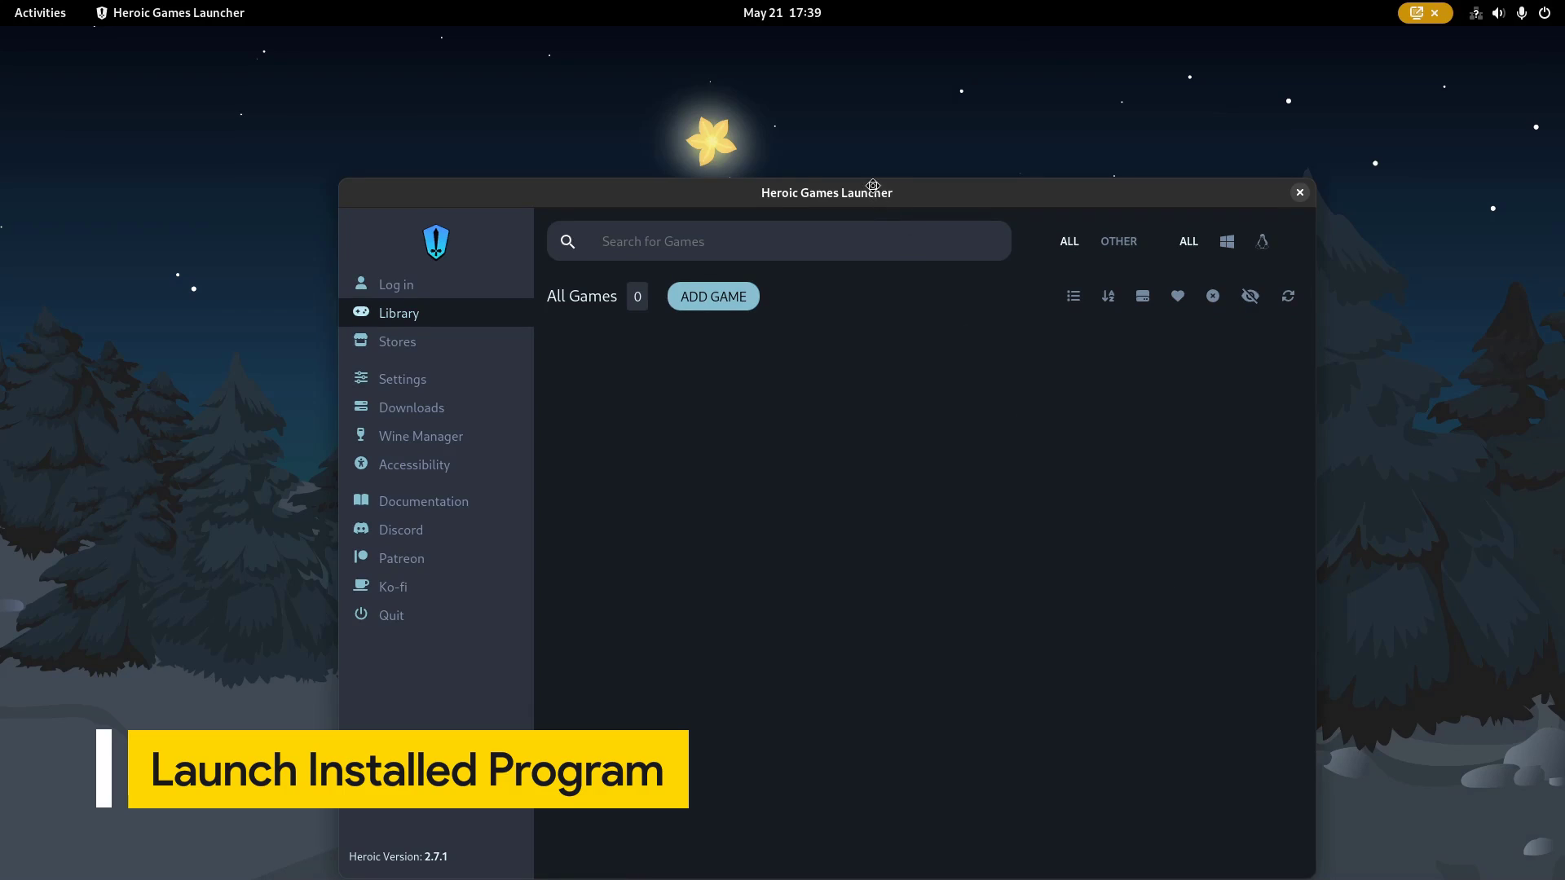
pyautogui.moveTo(872, 186); pyautogui.dragTo(877, 116)
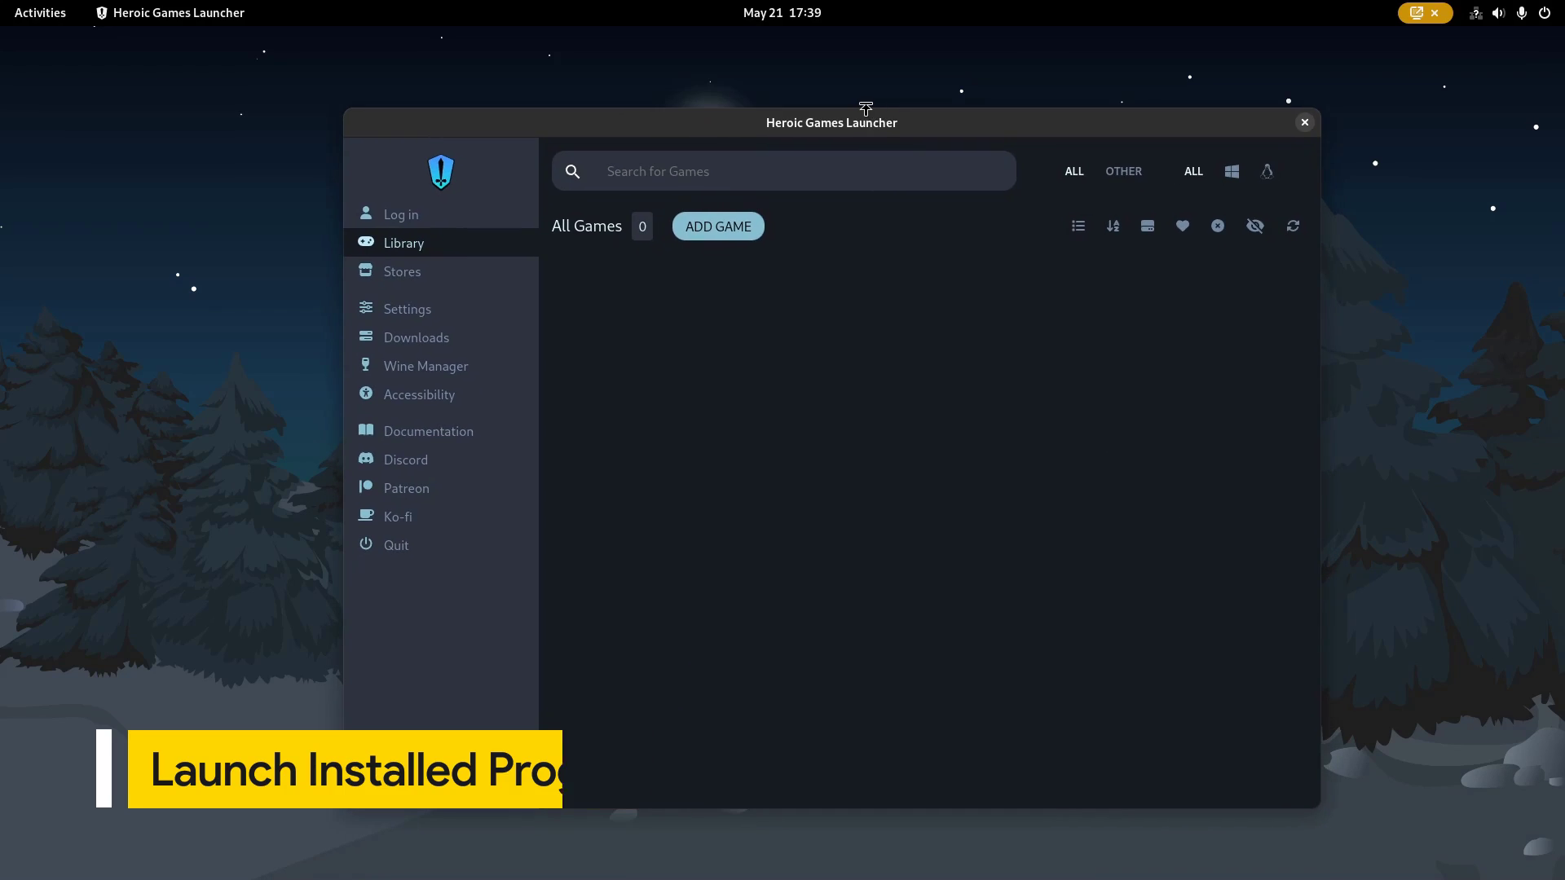
# Step: Log in through Epic Games with the account's e-mail and password, and complete the dumbbell image security check
pyautogui.click(489, 212)
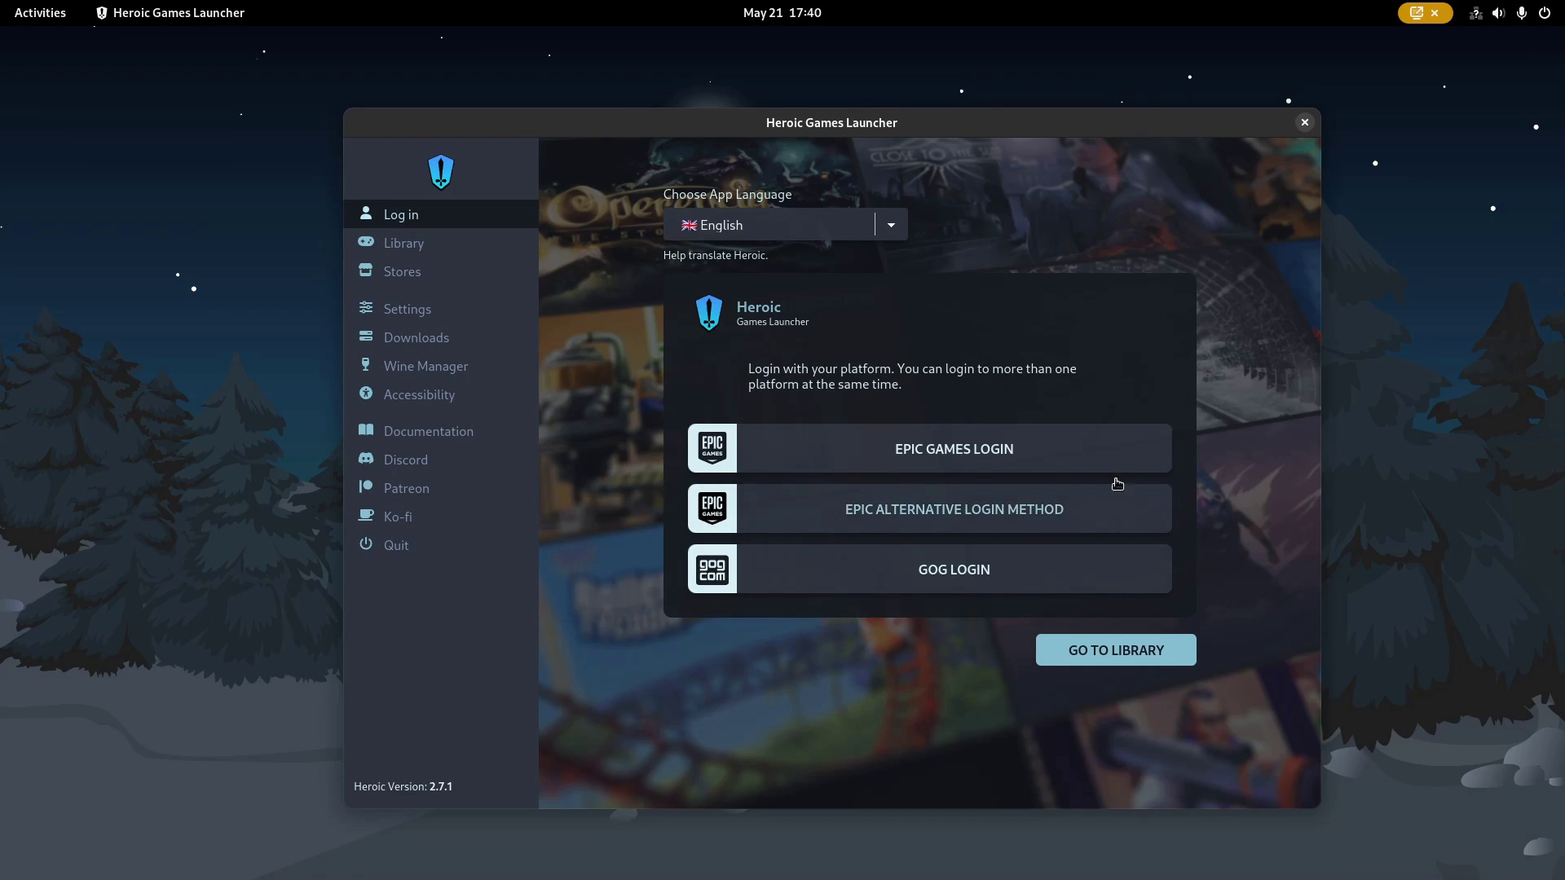
pyautogui.click(989, 450)
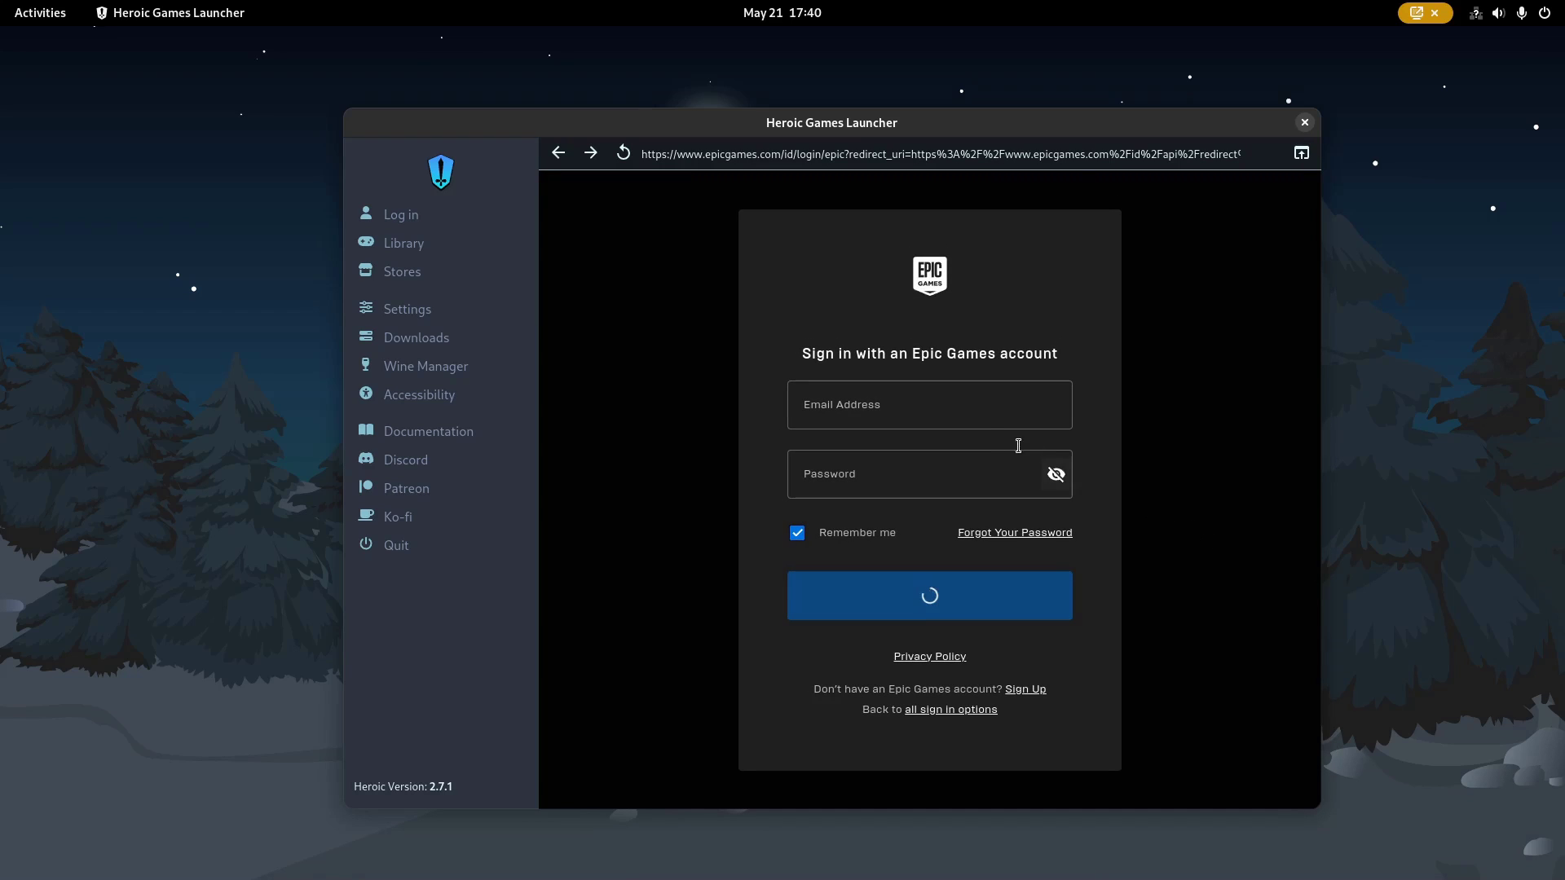
pyautogui.click(968, 417)
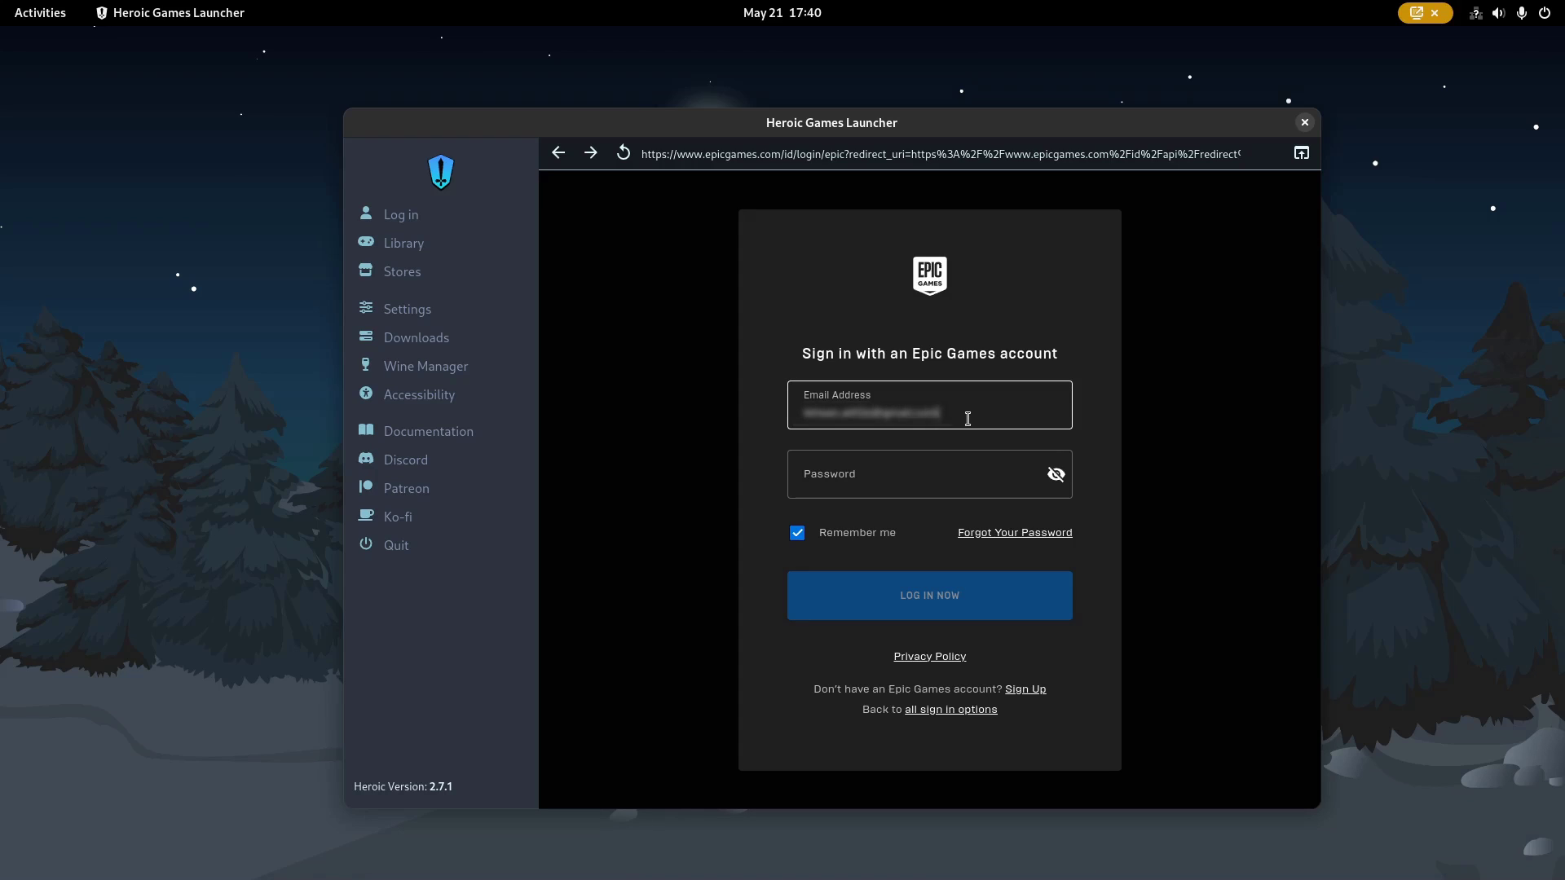
pyautogui.press('Tab')
pyautogui.write('•••')
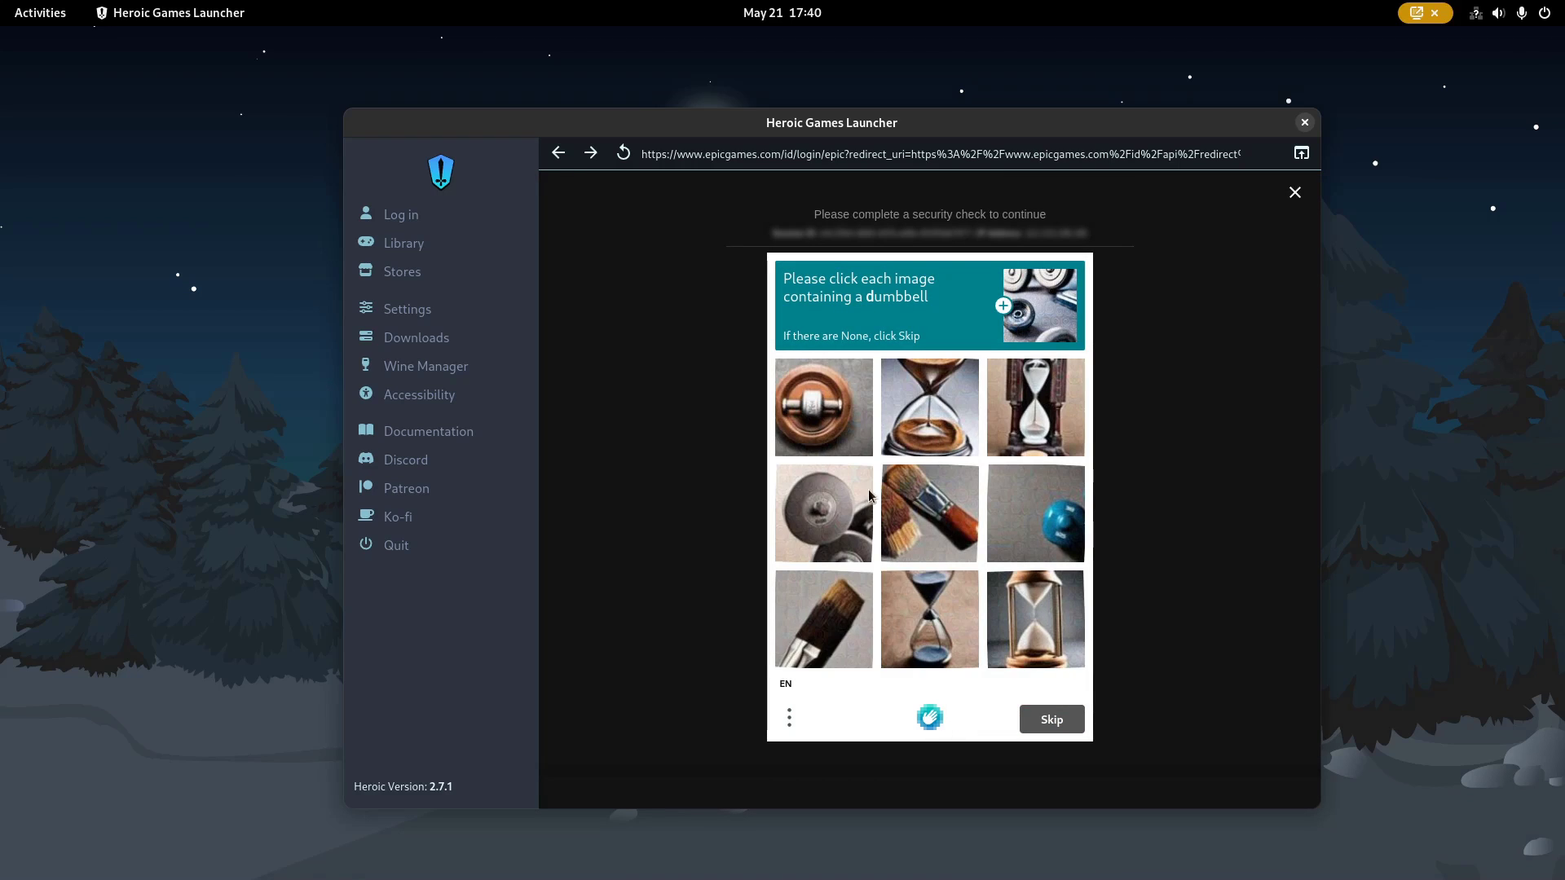
pyautogui.click(833, 509)
pyautogui.click(820, 429)
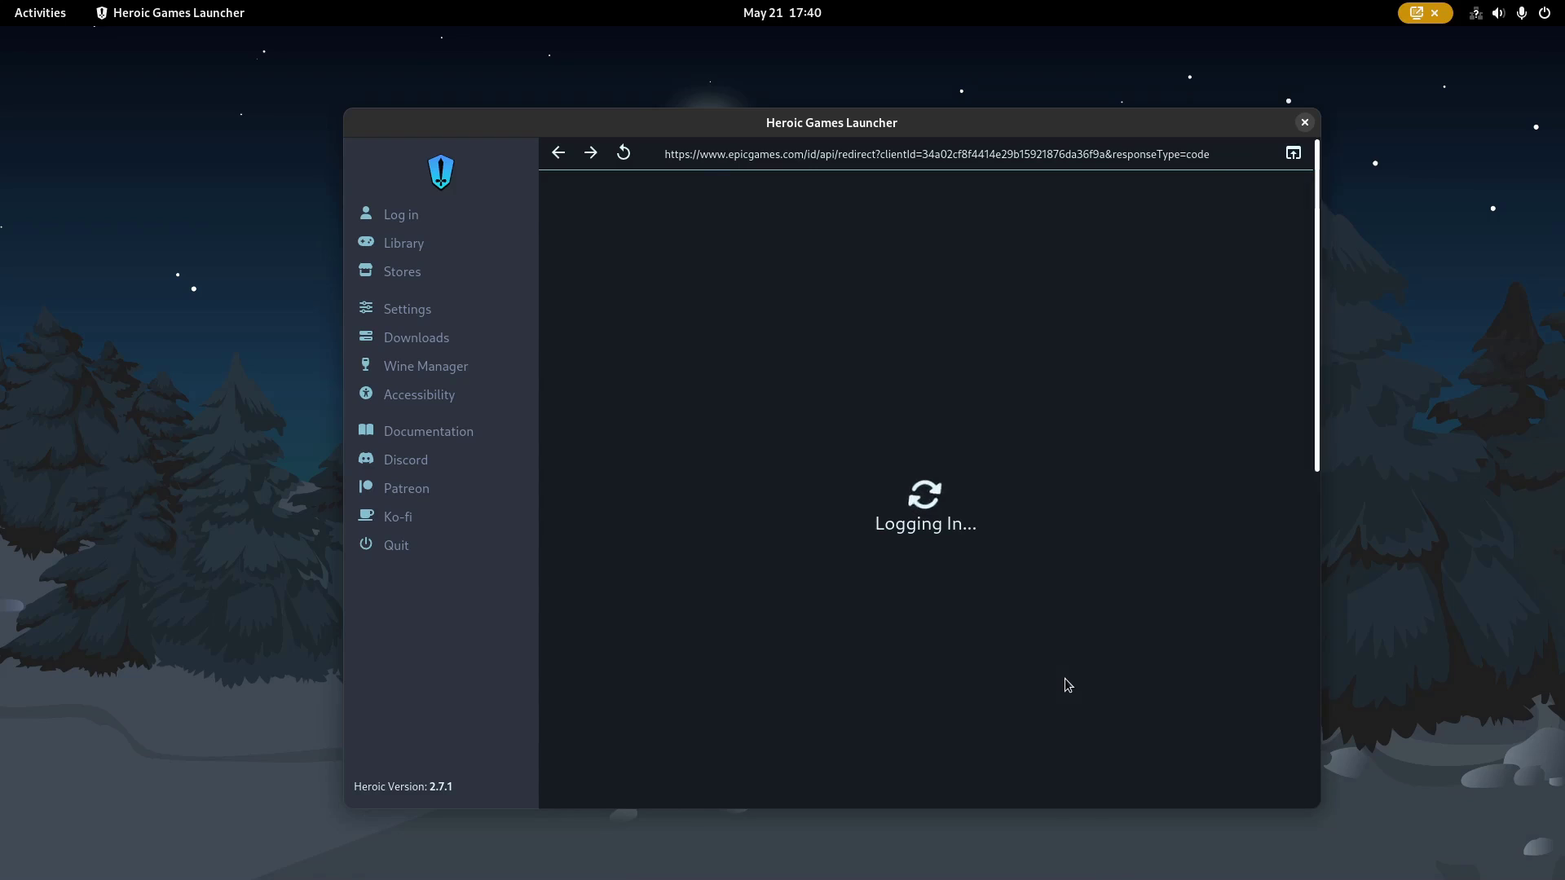
# Step: Examine the downloadable Wine-GE versions, plus the theme, path and startup options in the general global settings
pyautogui.click(1100, 626)
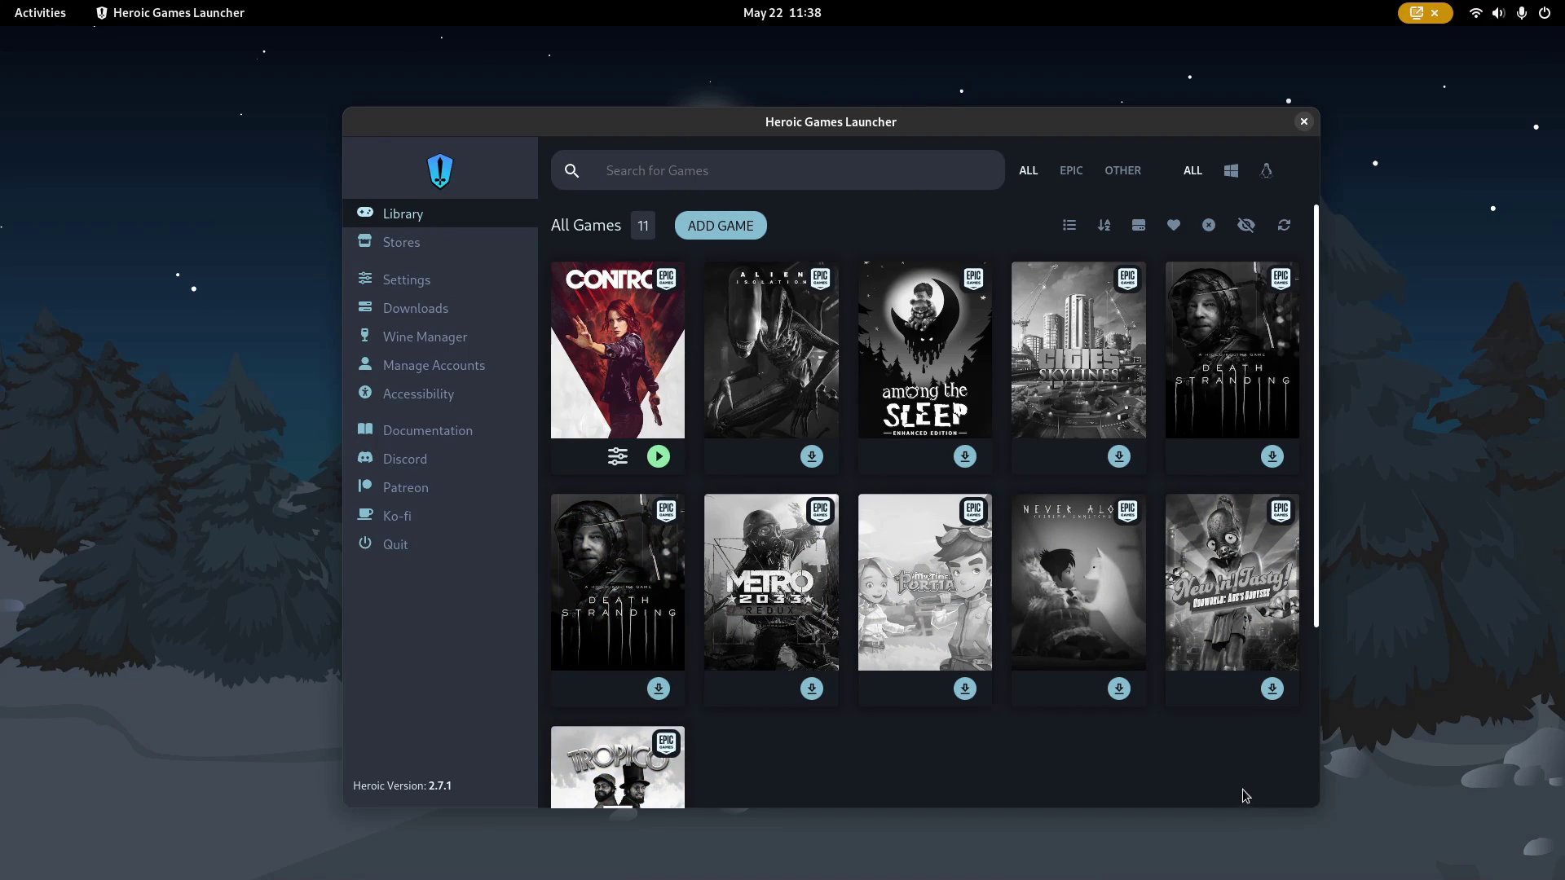
pyautogui.click(513, 337)
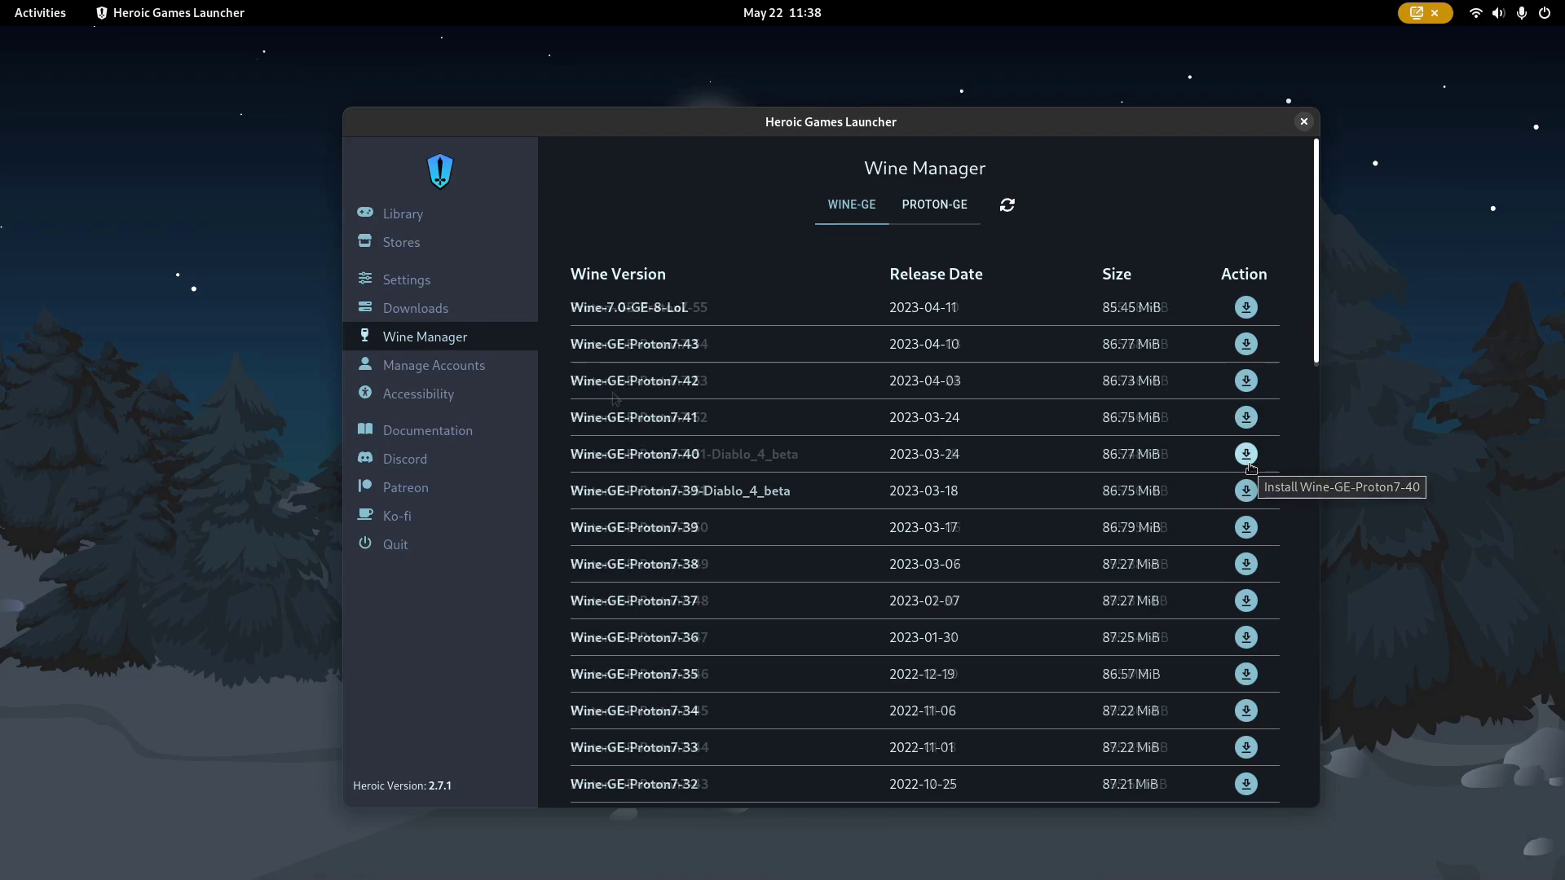
pyautogui.click(478, 287)
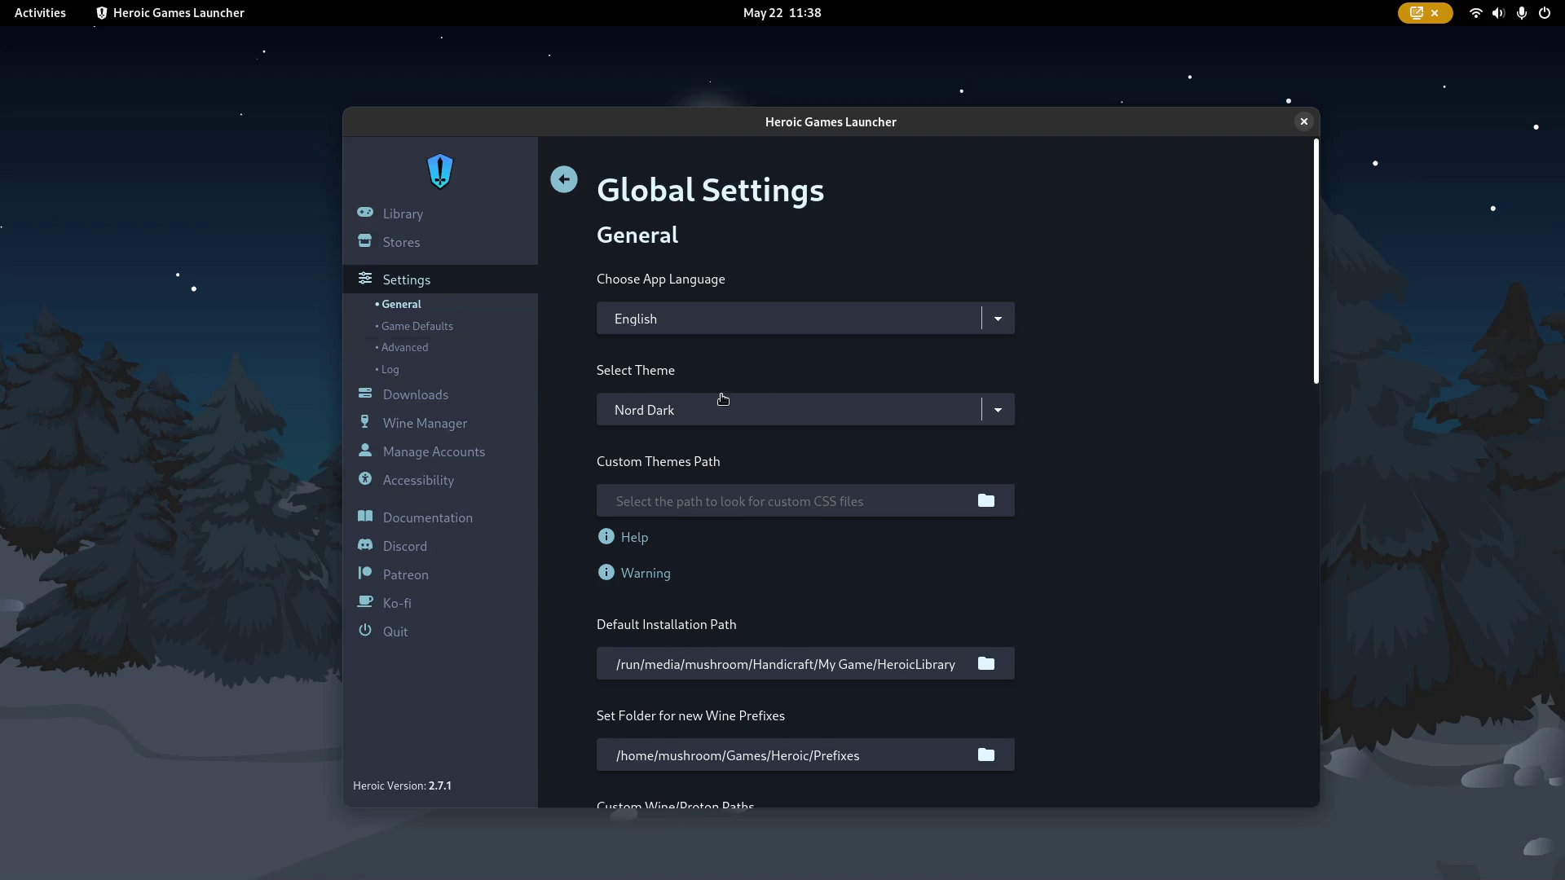
pyautogui.scroll(-5, 1304, 293)
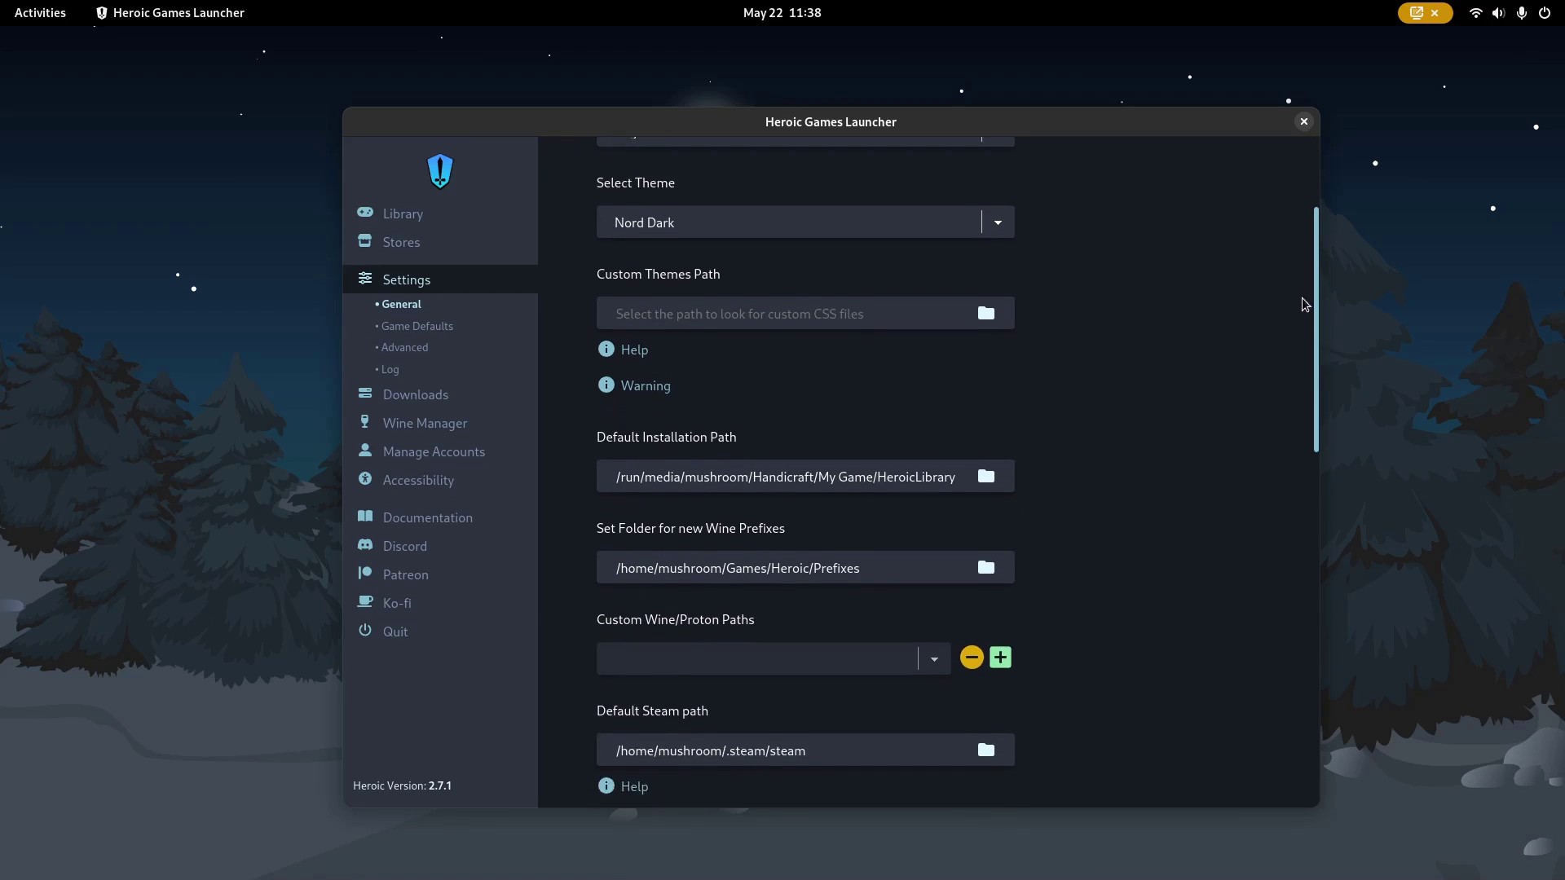
pyautogui.scroll(-2, 1291, 408)
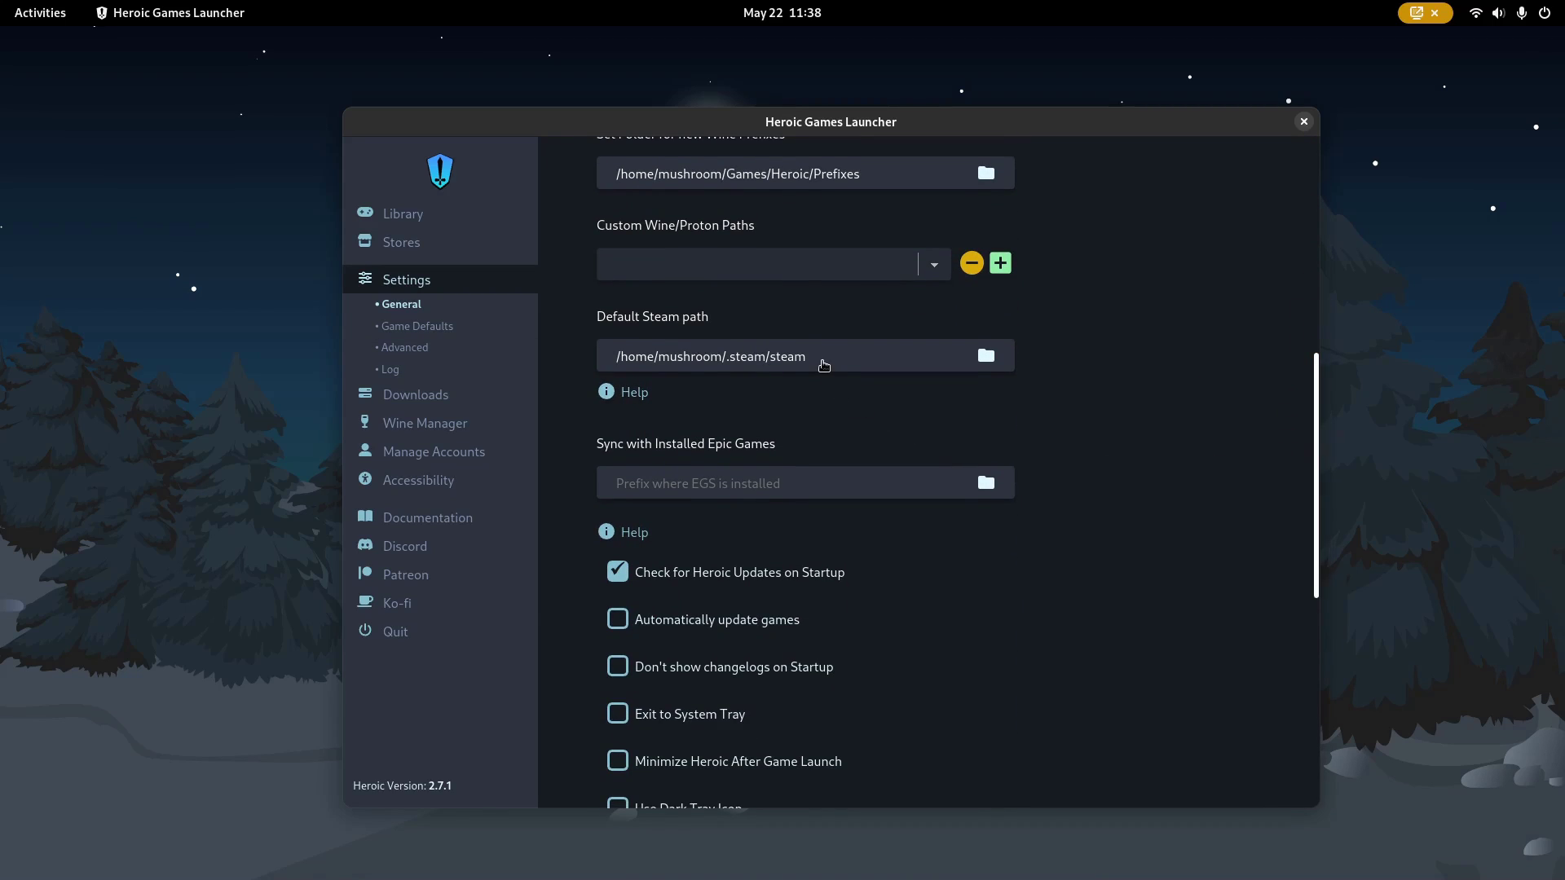
pyautogui.click(824, 364)
pyautogui.click(1174, 417)
# Step: Examine the default game settings, including the runtime and performance options and the selectable Wine versions
pyautogui.click(472, 326)
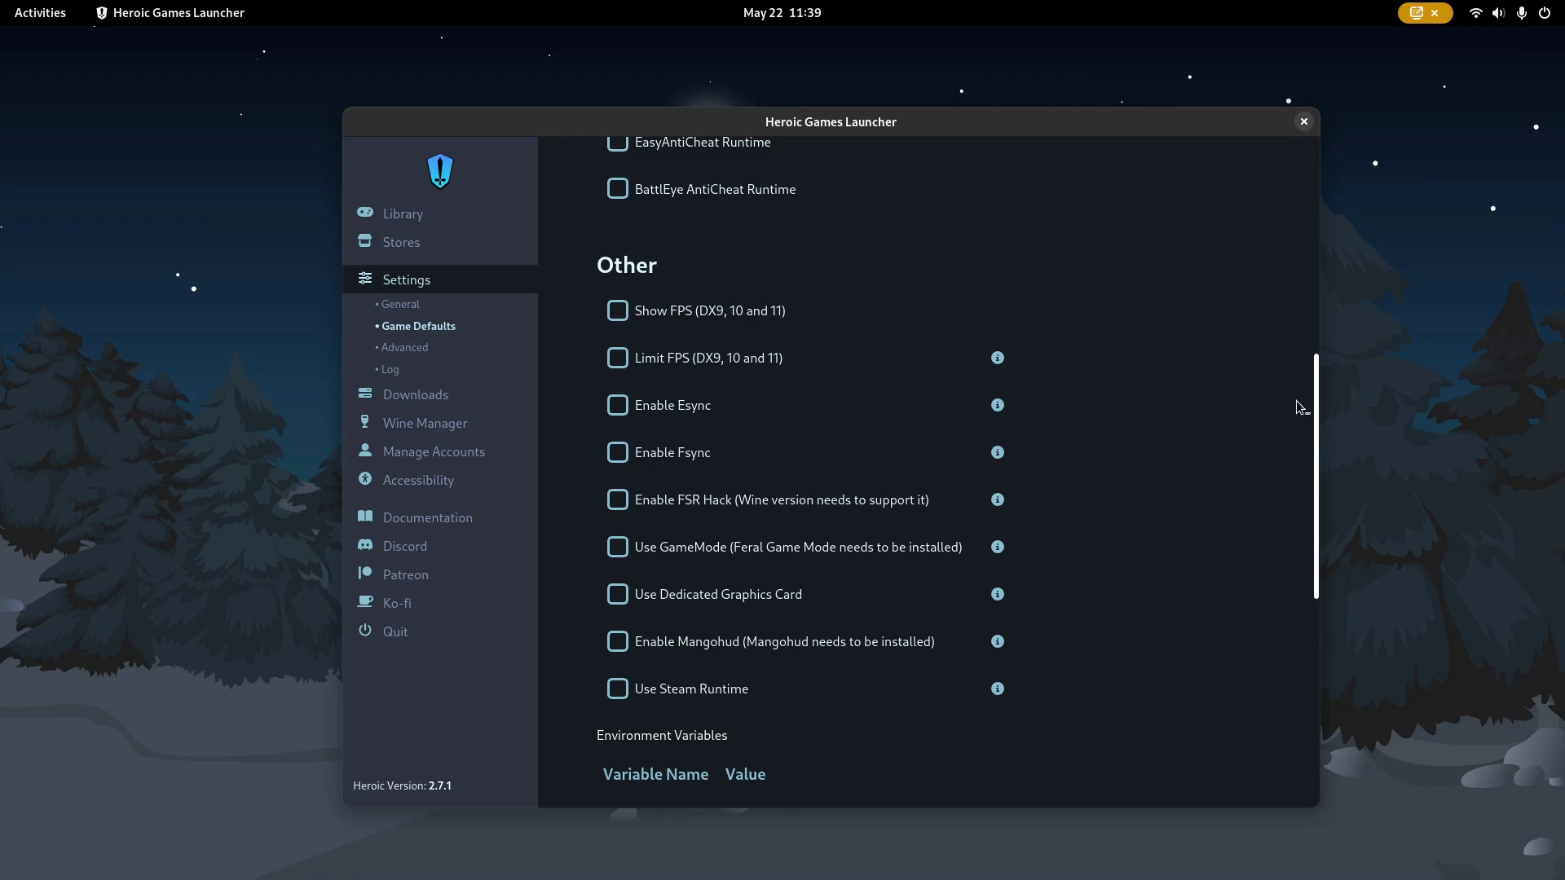
pyautogui.moveTo(1318, 419); pyautogui.dragTo(1299, 196)
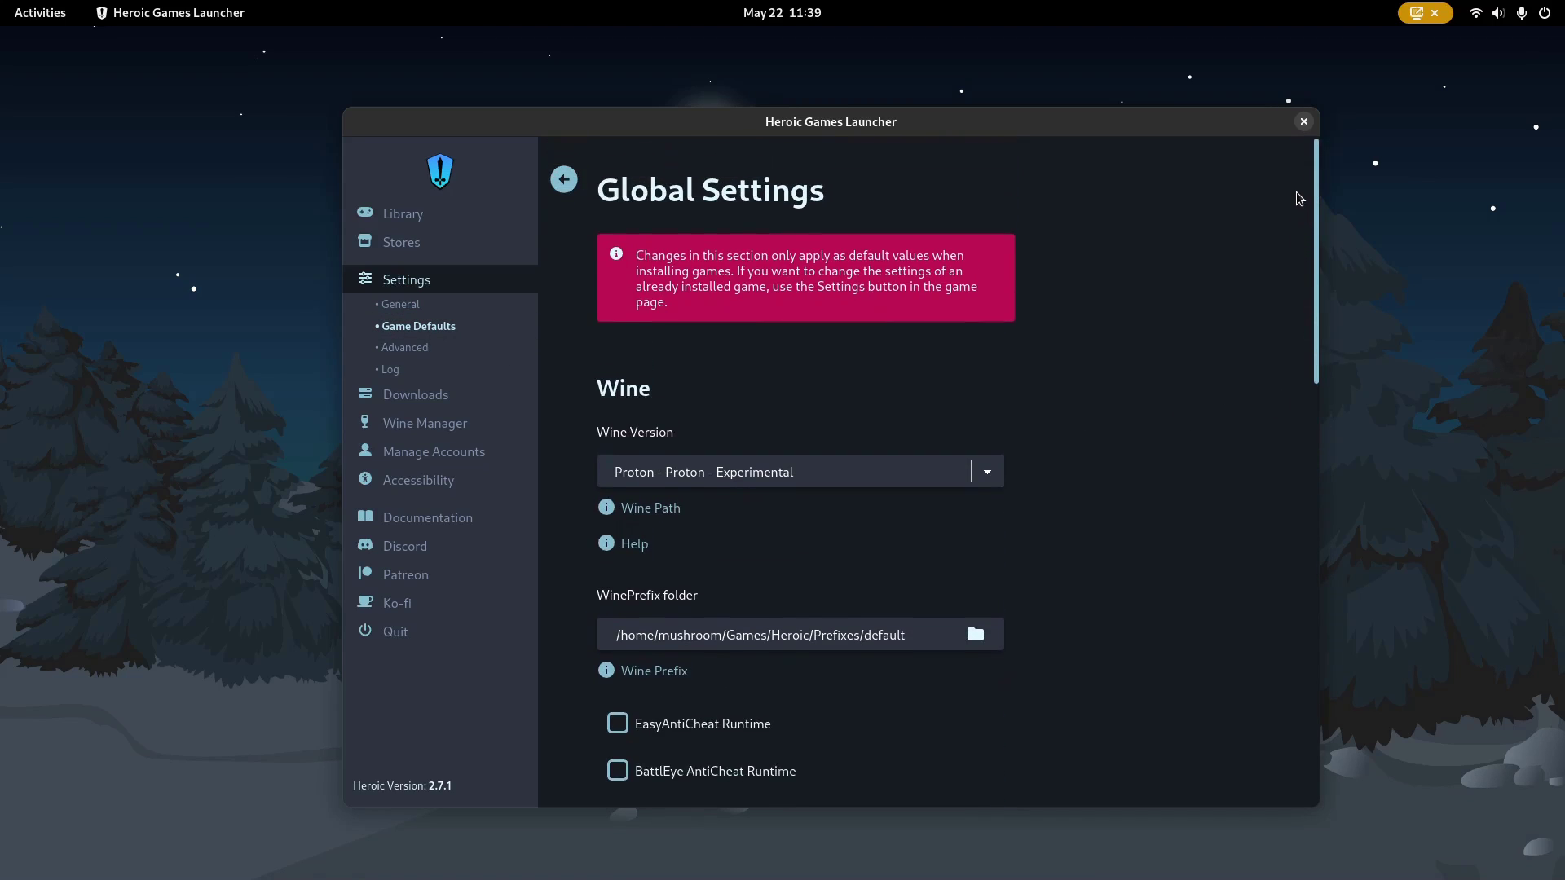
pyautogui.click(987, 473)
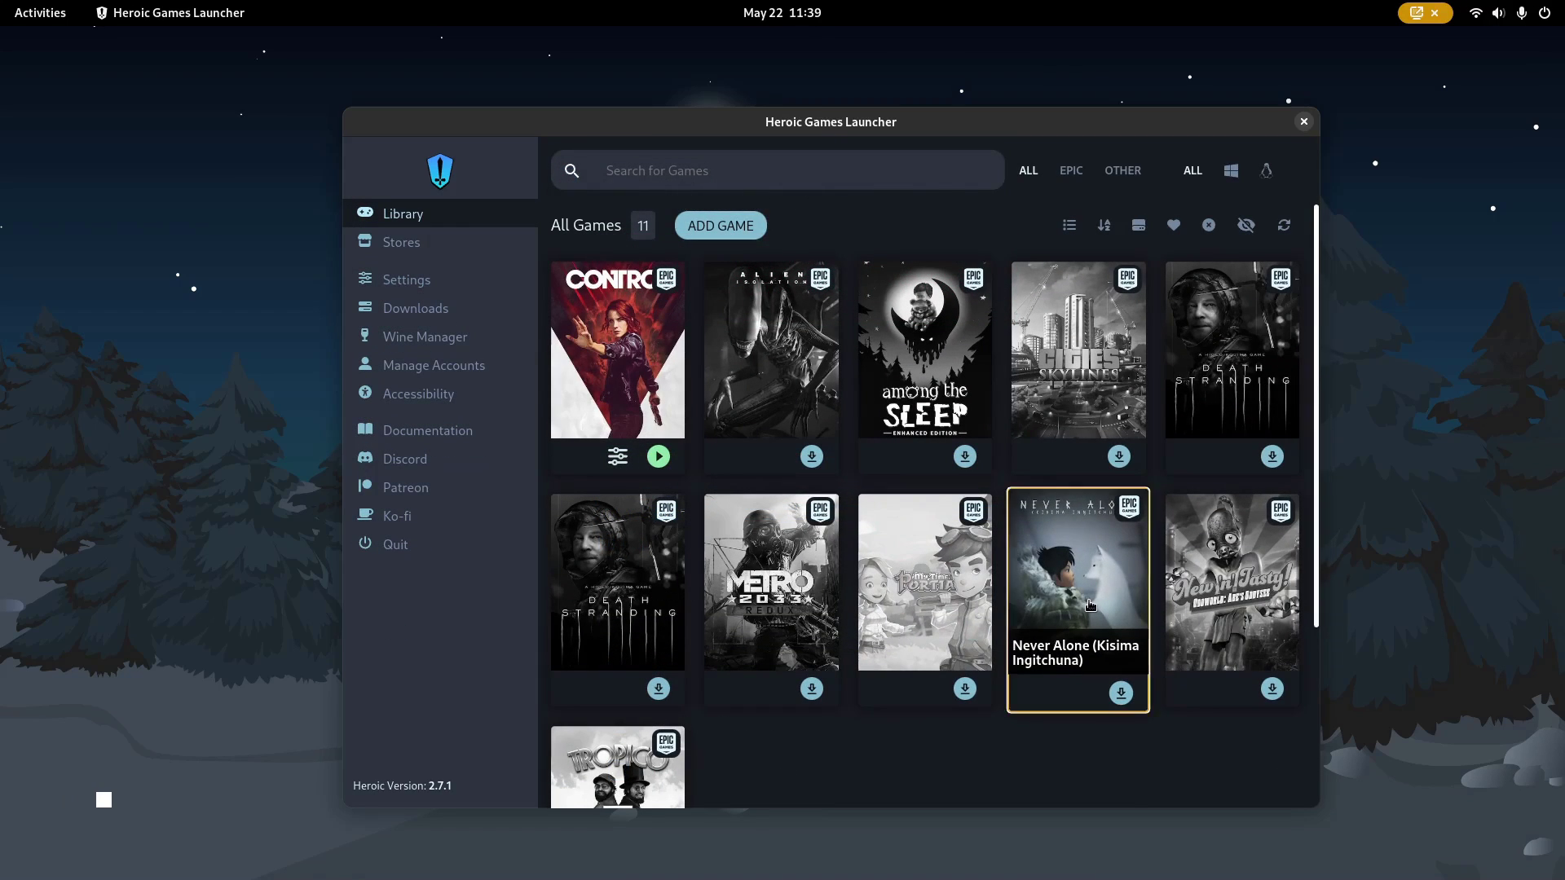
# Step: Install Never Alone (Kisima Ingitchuna) from the library with Proton - Experimental as its Wine version
pyautogui.click(1091, 606)
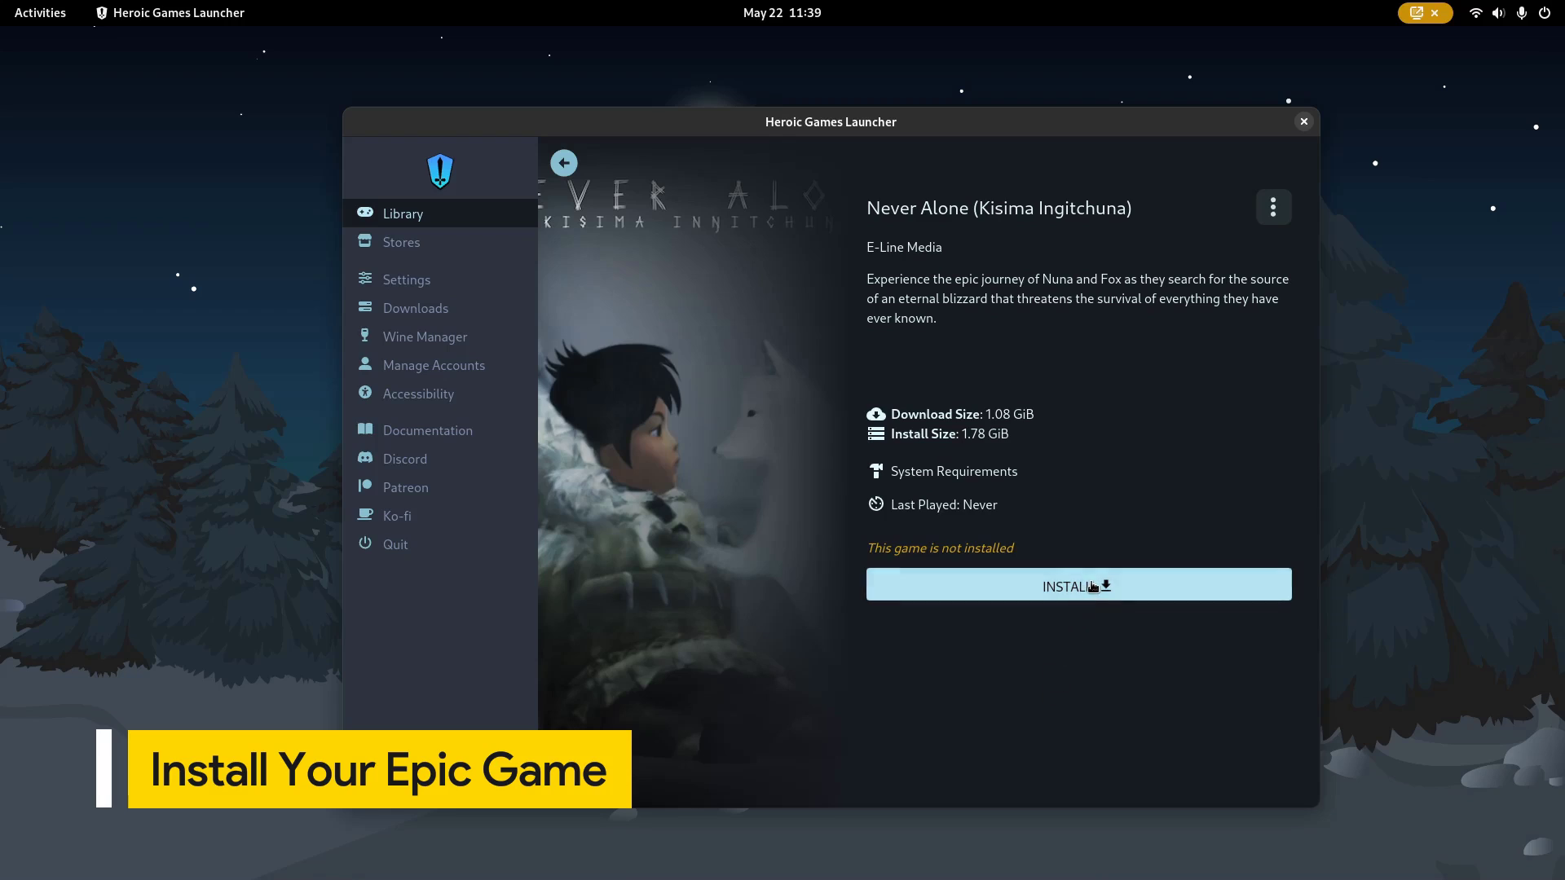
pyautogui.click(1093, 587)
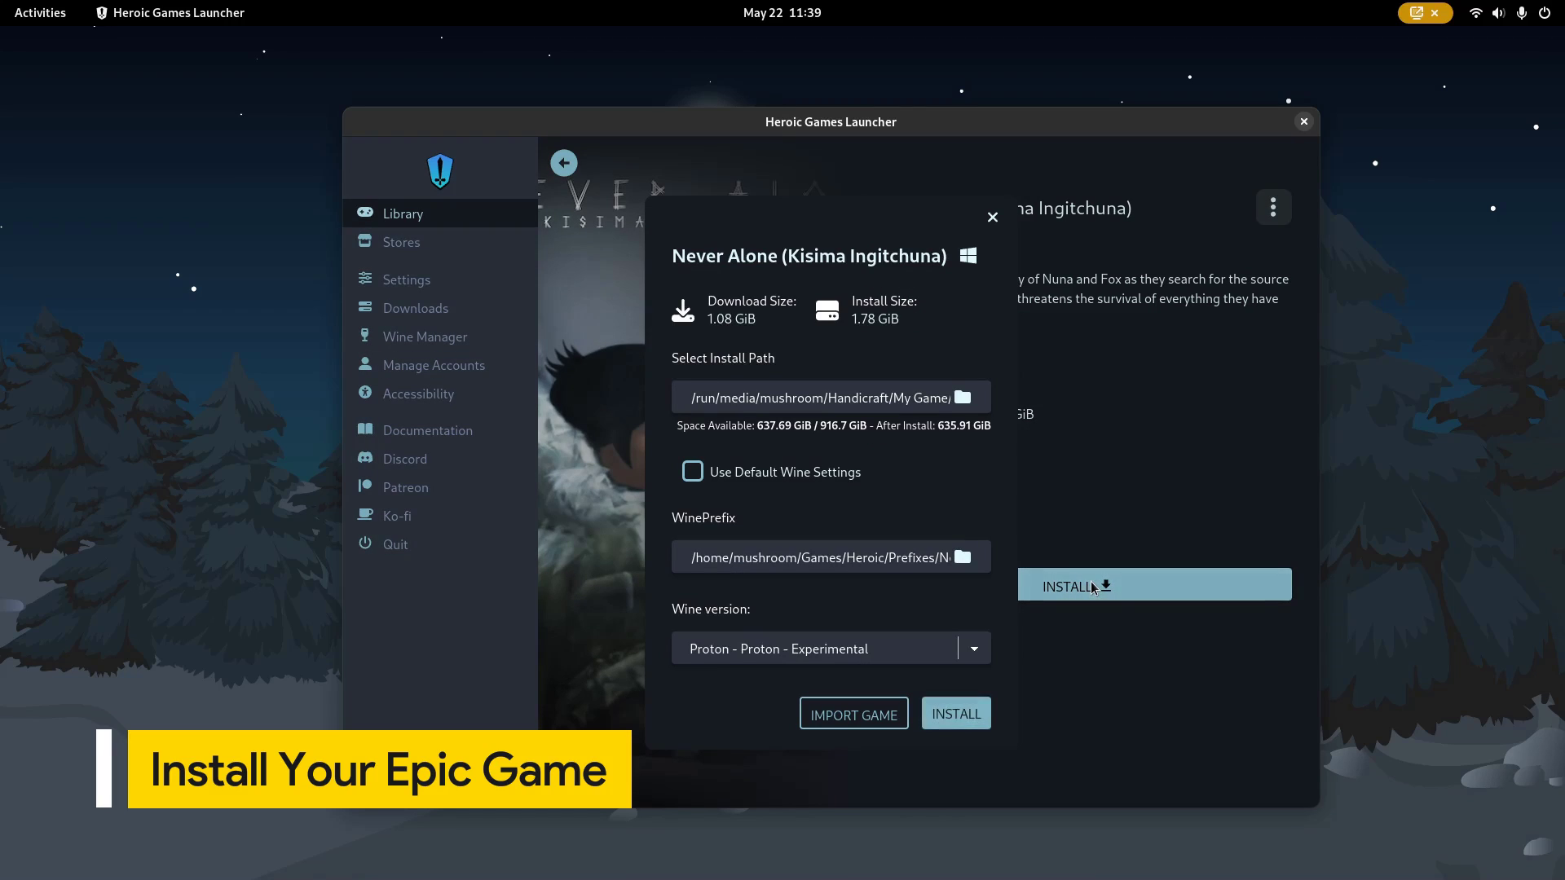
pyautogui.click(977, 649)
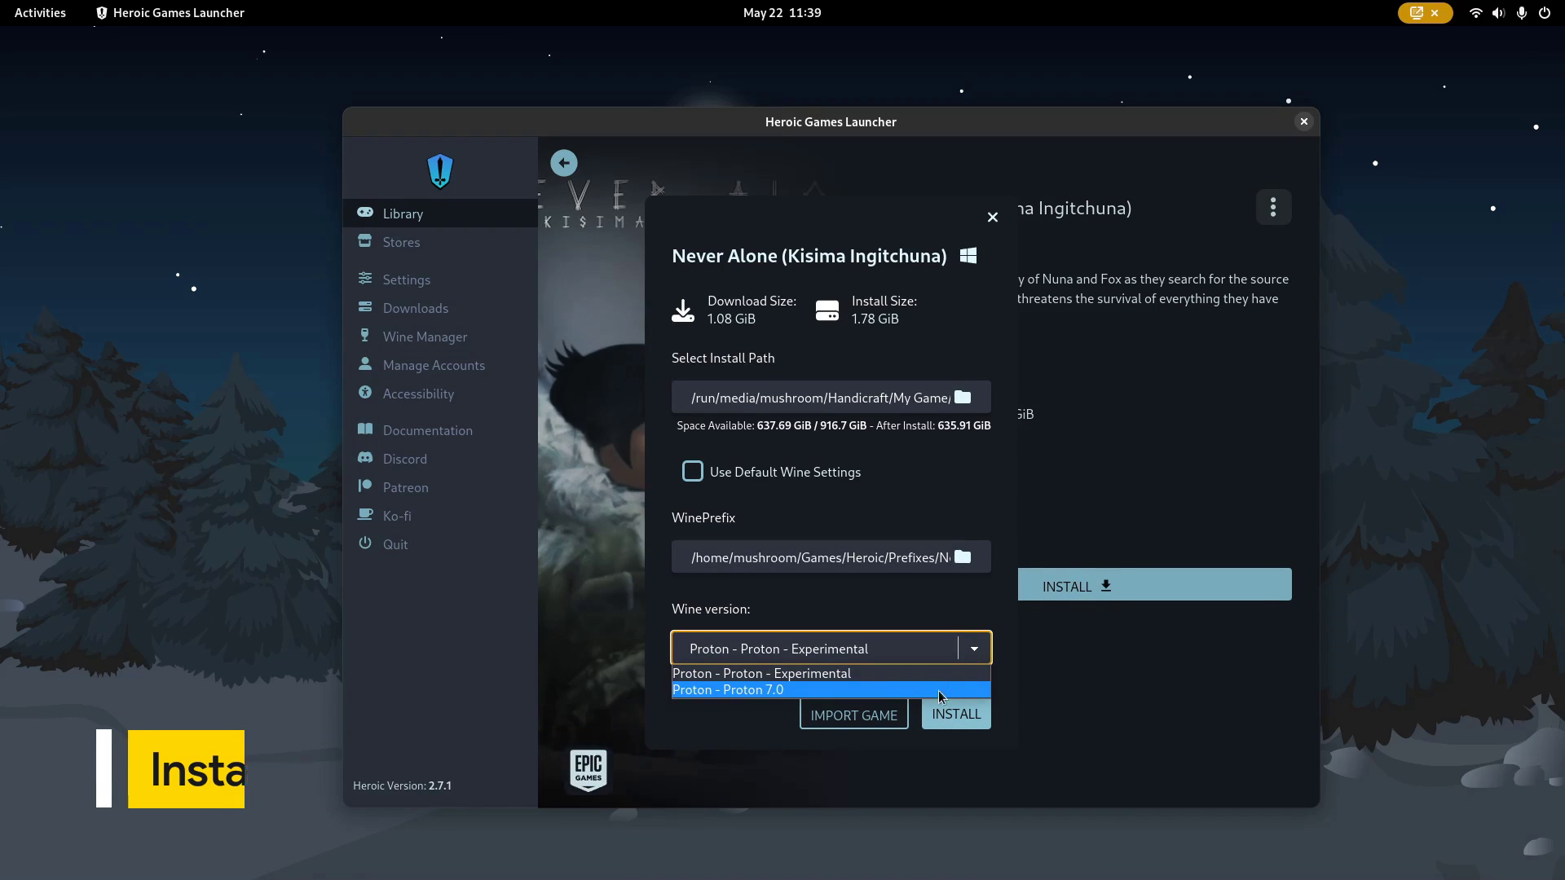
pyautogui.click(715, 729)
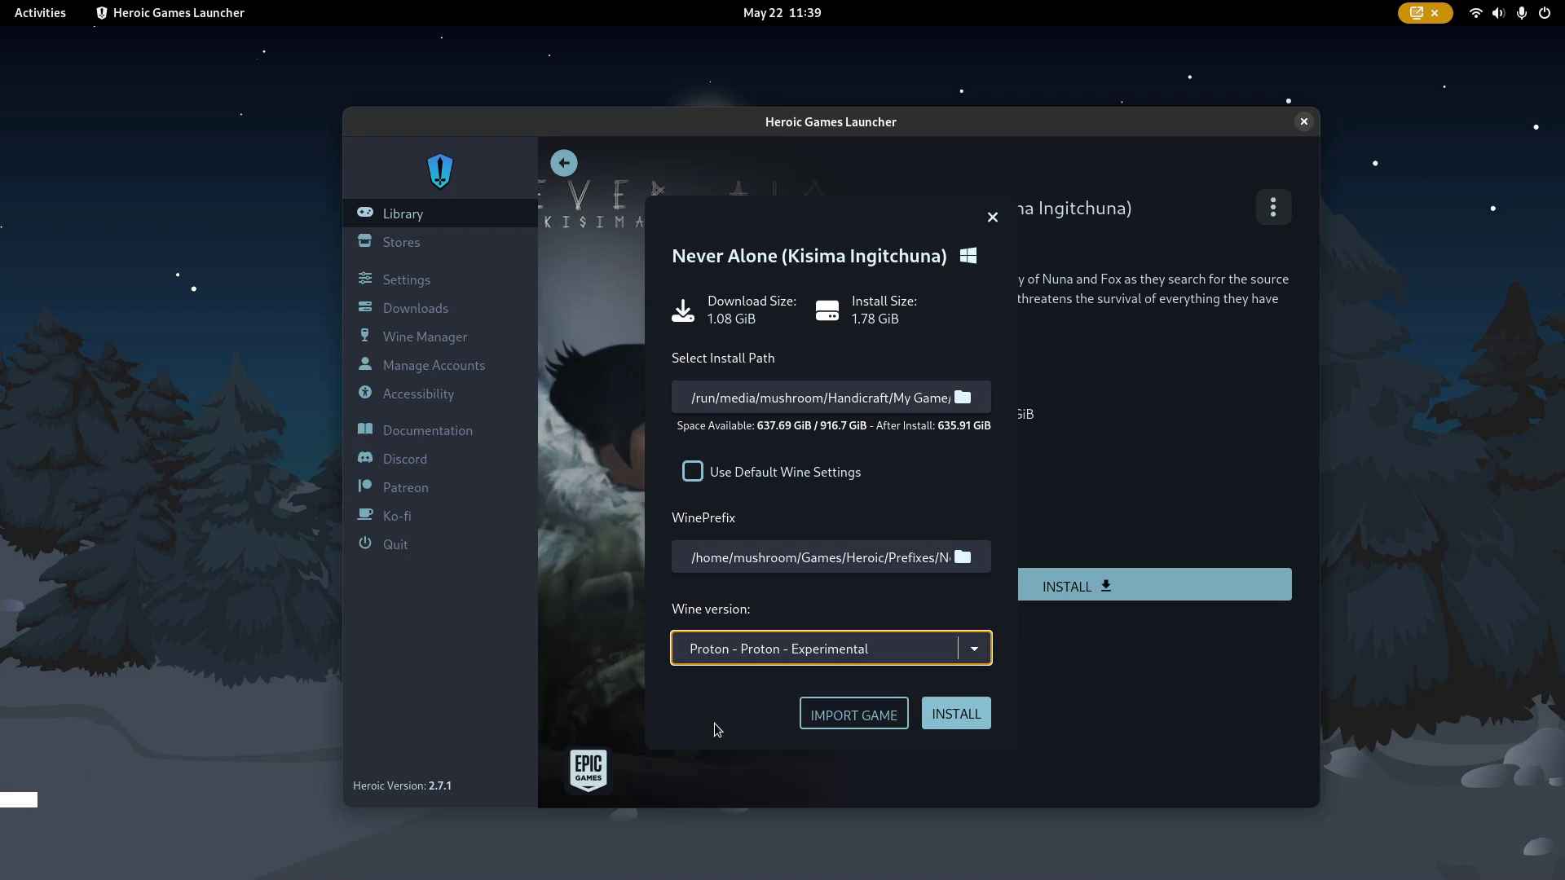
pyautogui.click(954, 717)
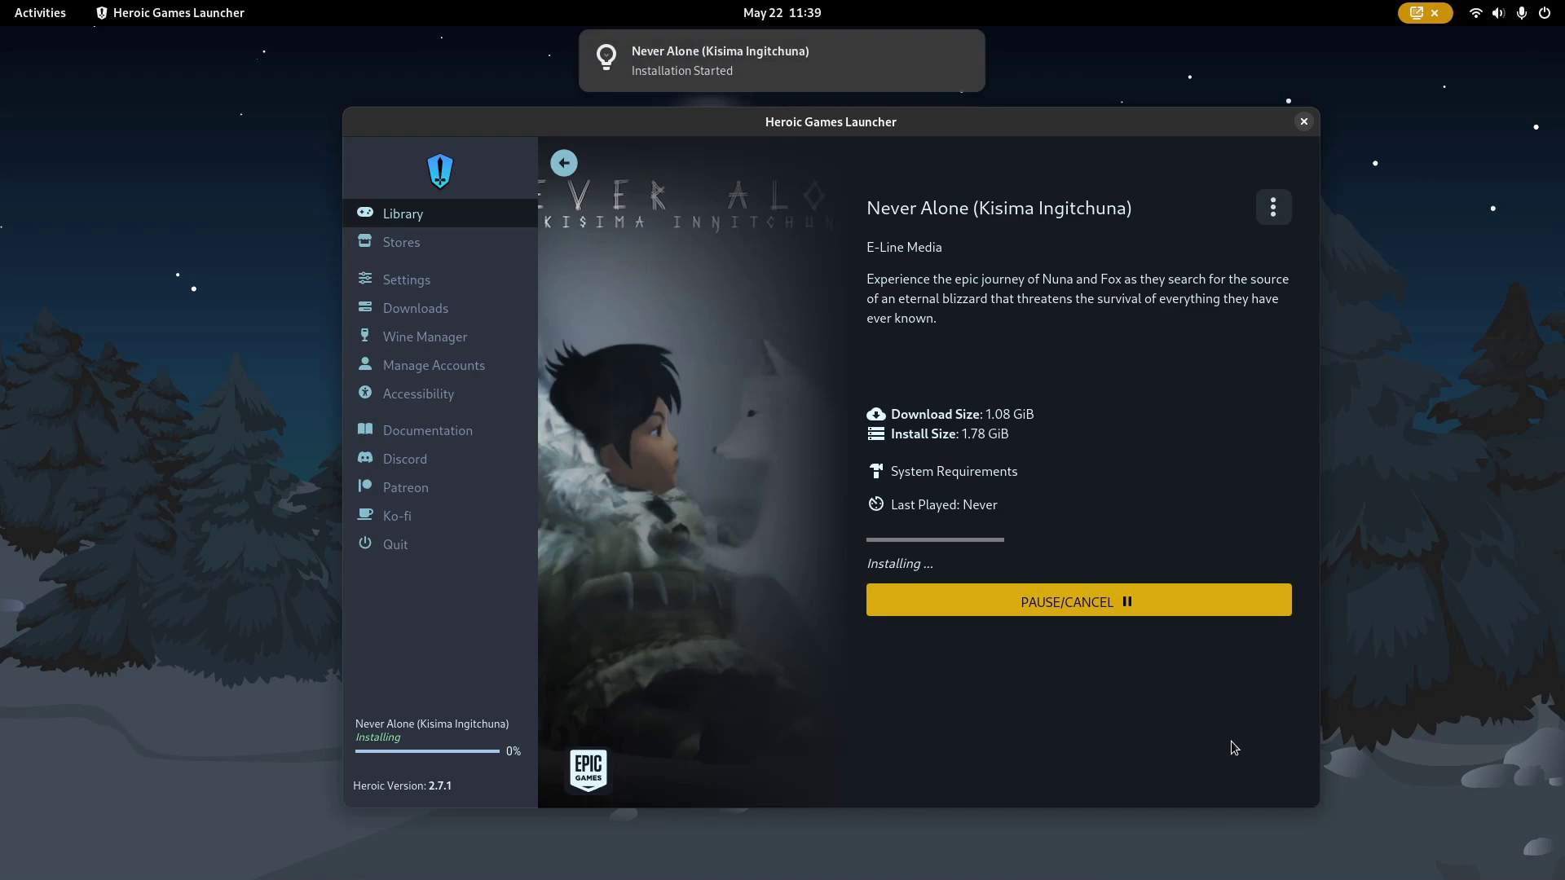
# Step: Cancel the Never Alone installation without keeping the downloaded files, and clear the list of completed downloads
pyautogui.click(511, 749)
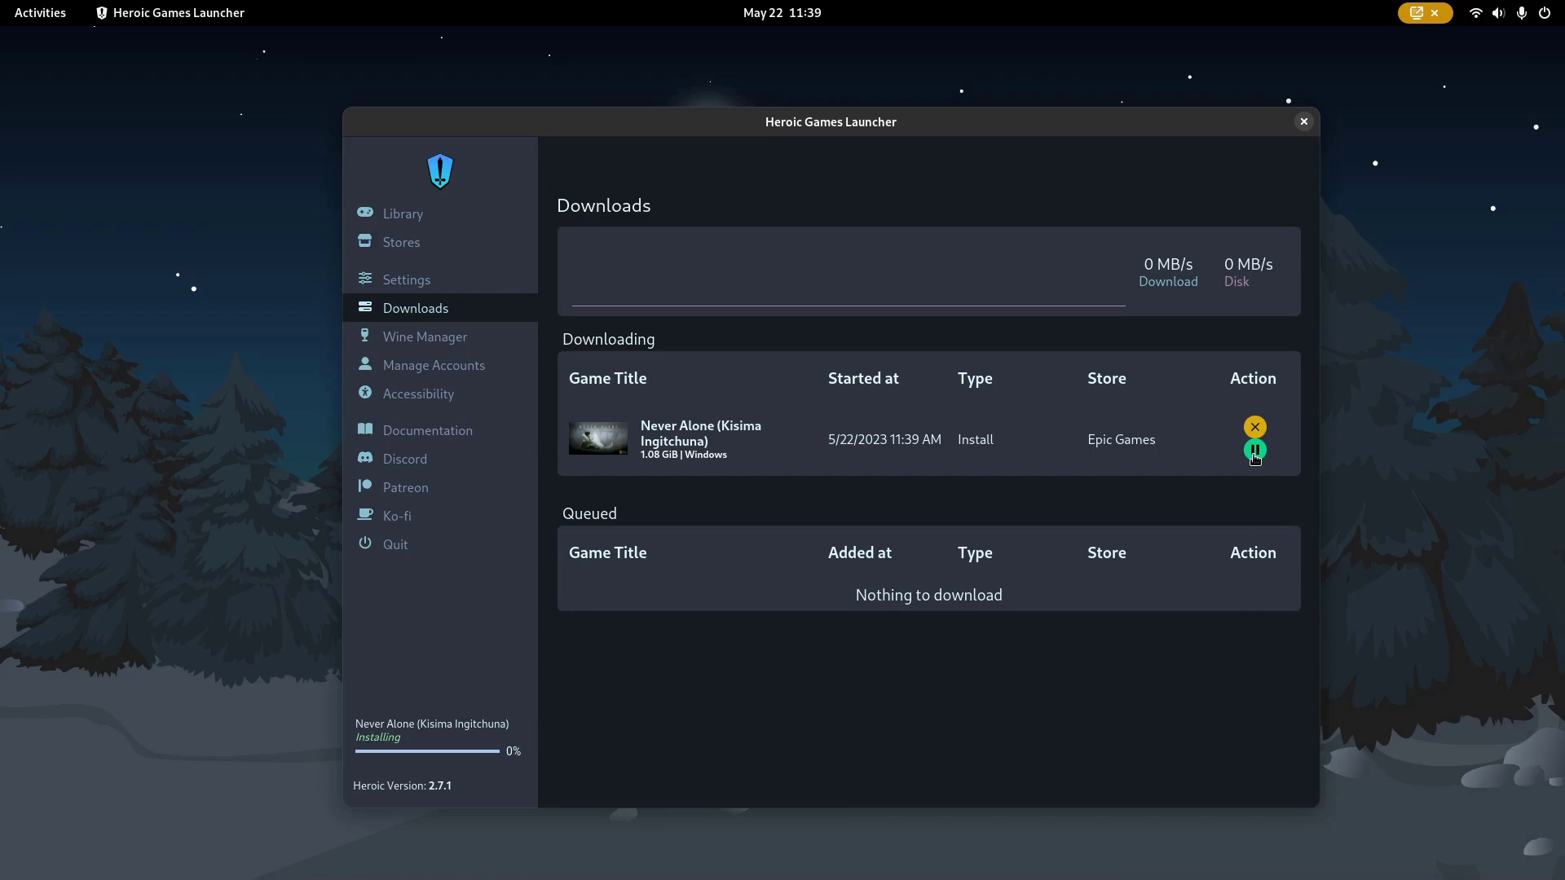
pyautogui.click(1256, 428)
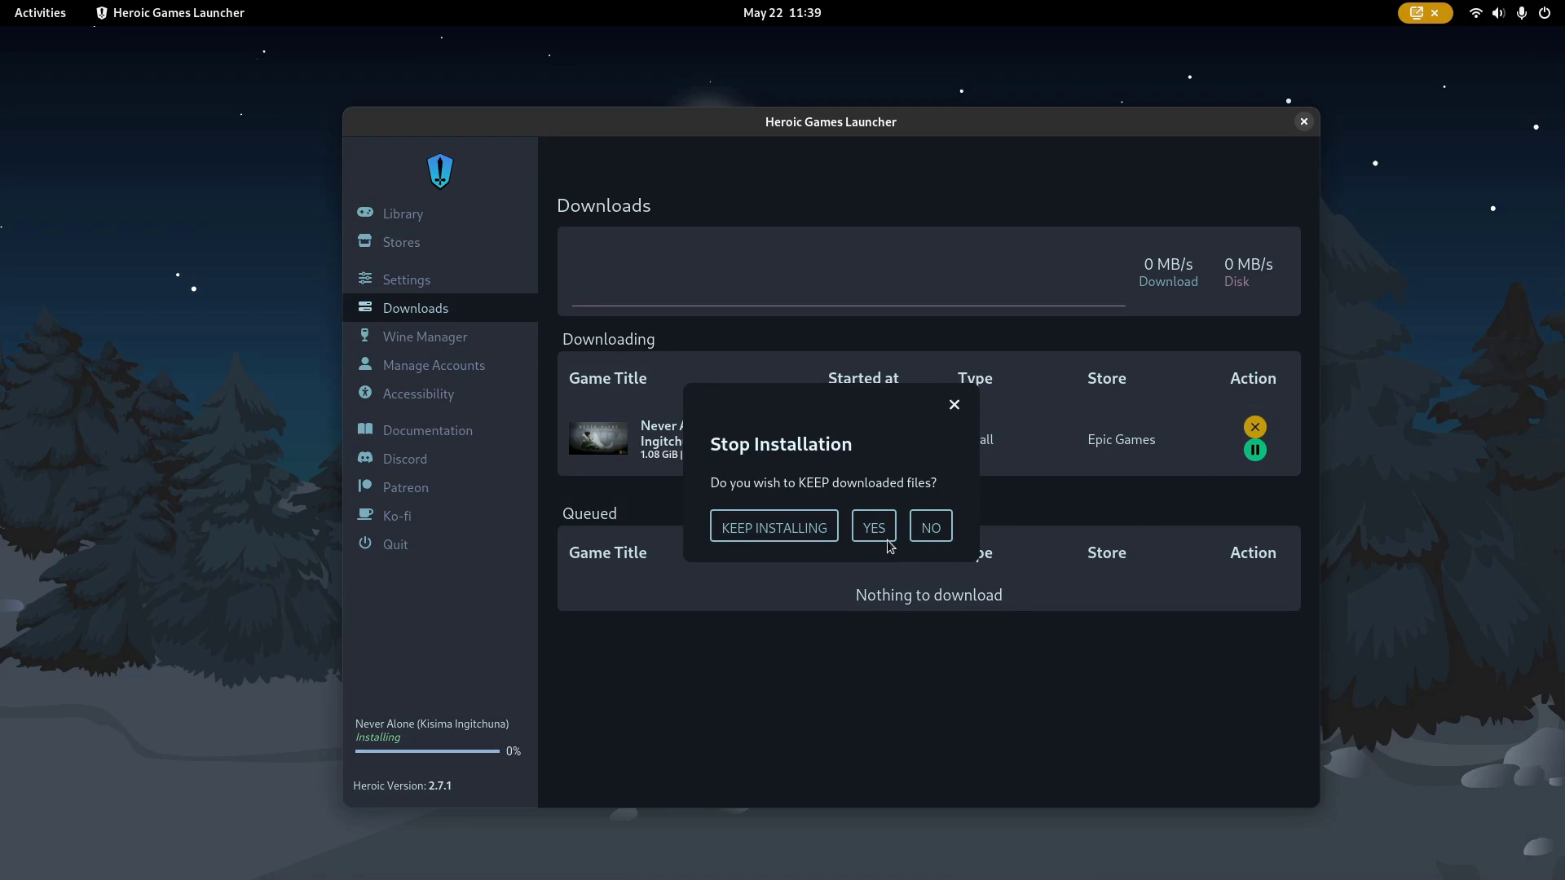
pyautogui.click(931, 528)
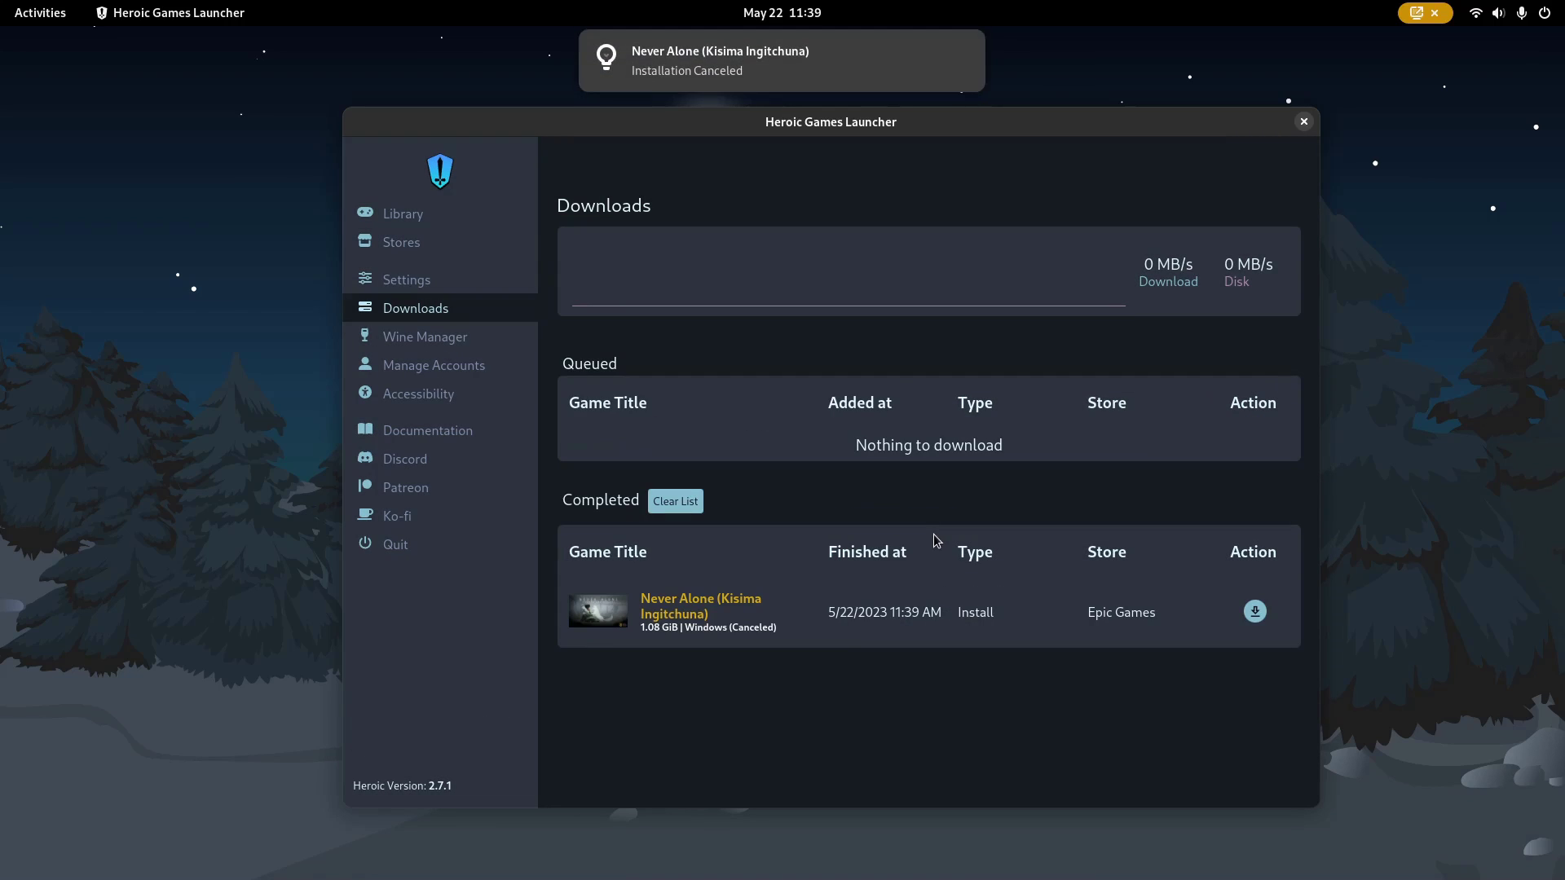
pyautogui.click(676, 502)
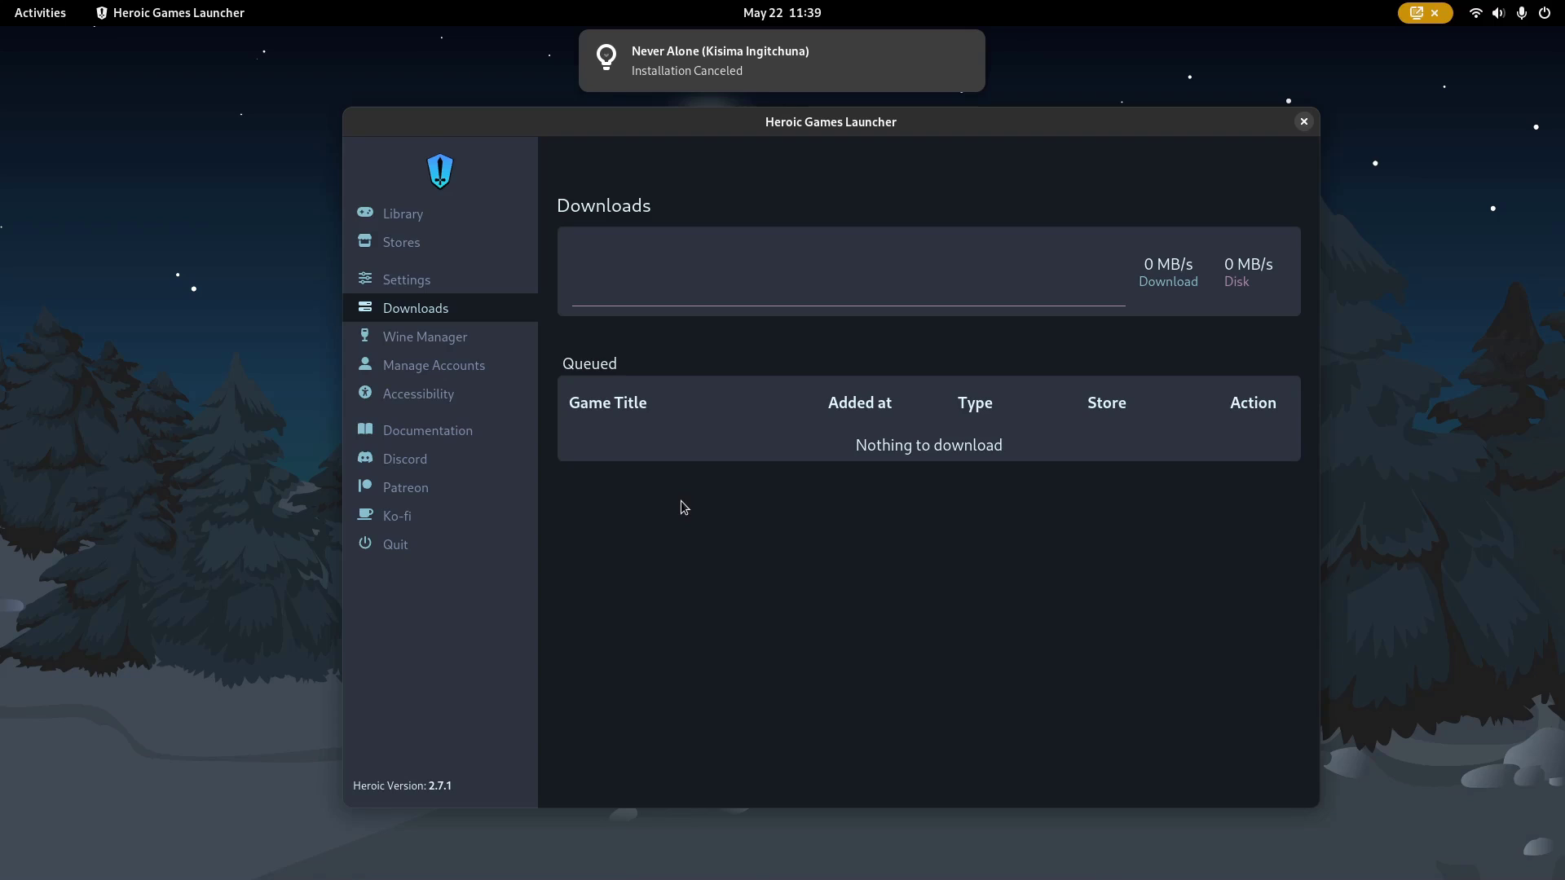
# Step: Launch the installed game Control from the library and continue past its autosave notice
pyautogui.click(480, 217)
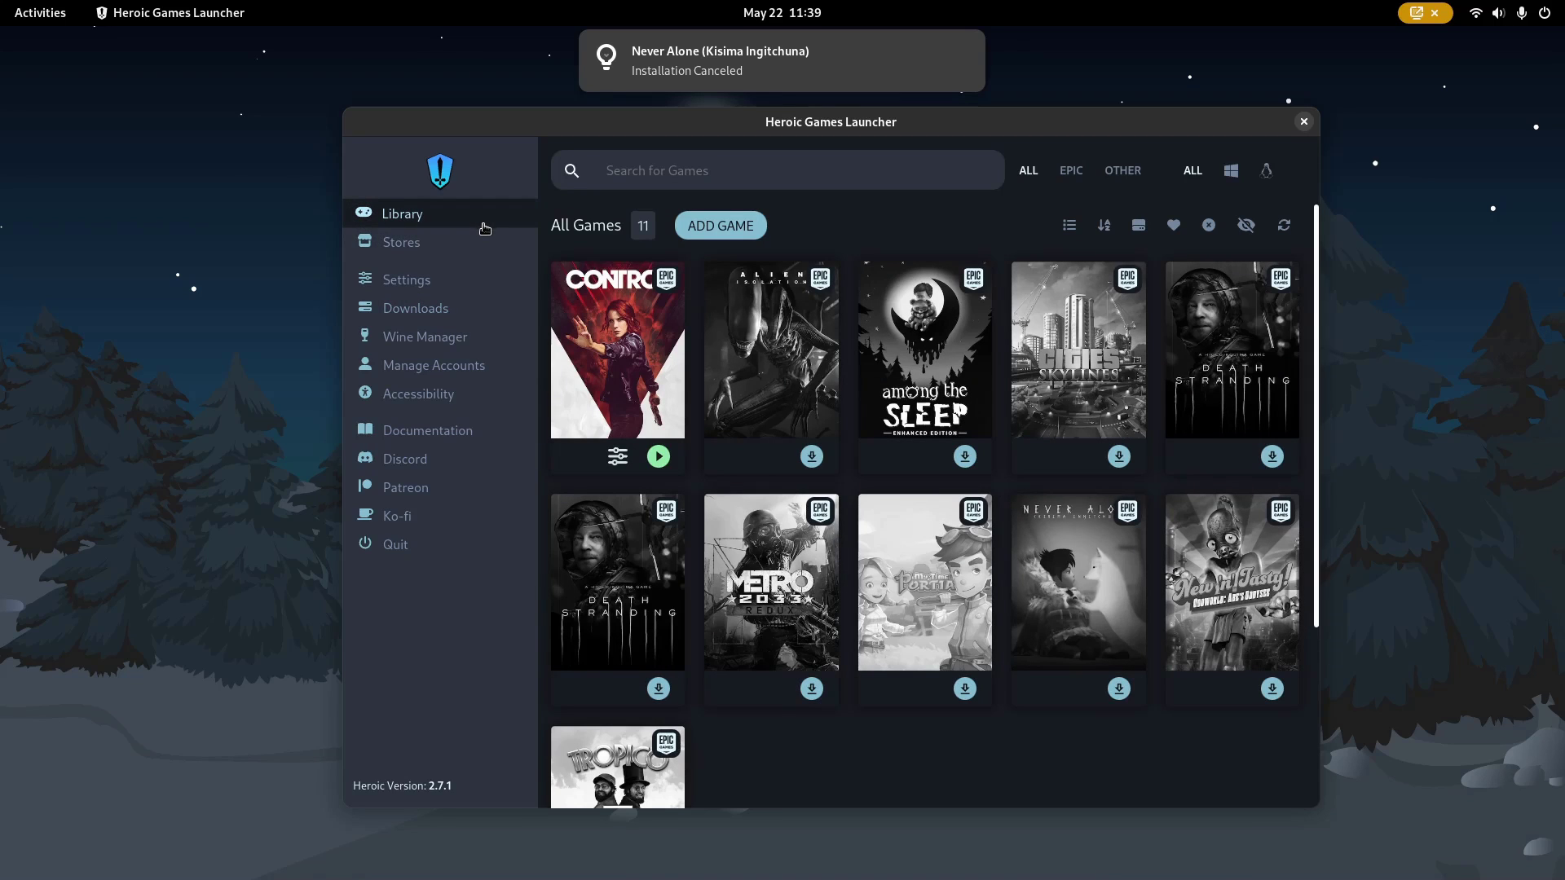
pyautogui.click(630, 351)
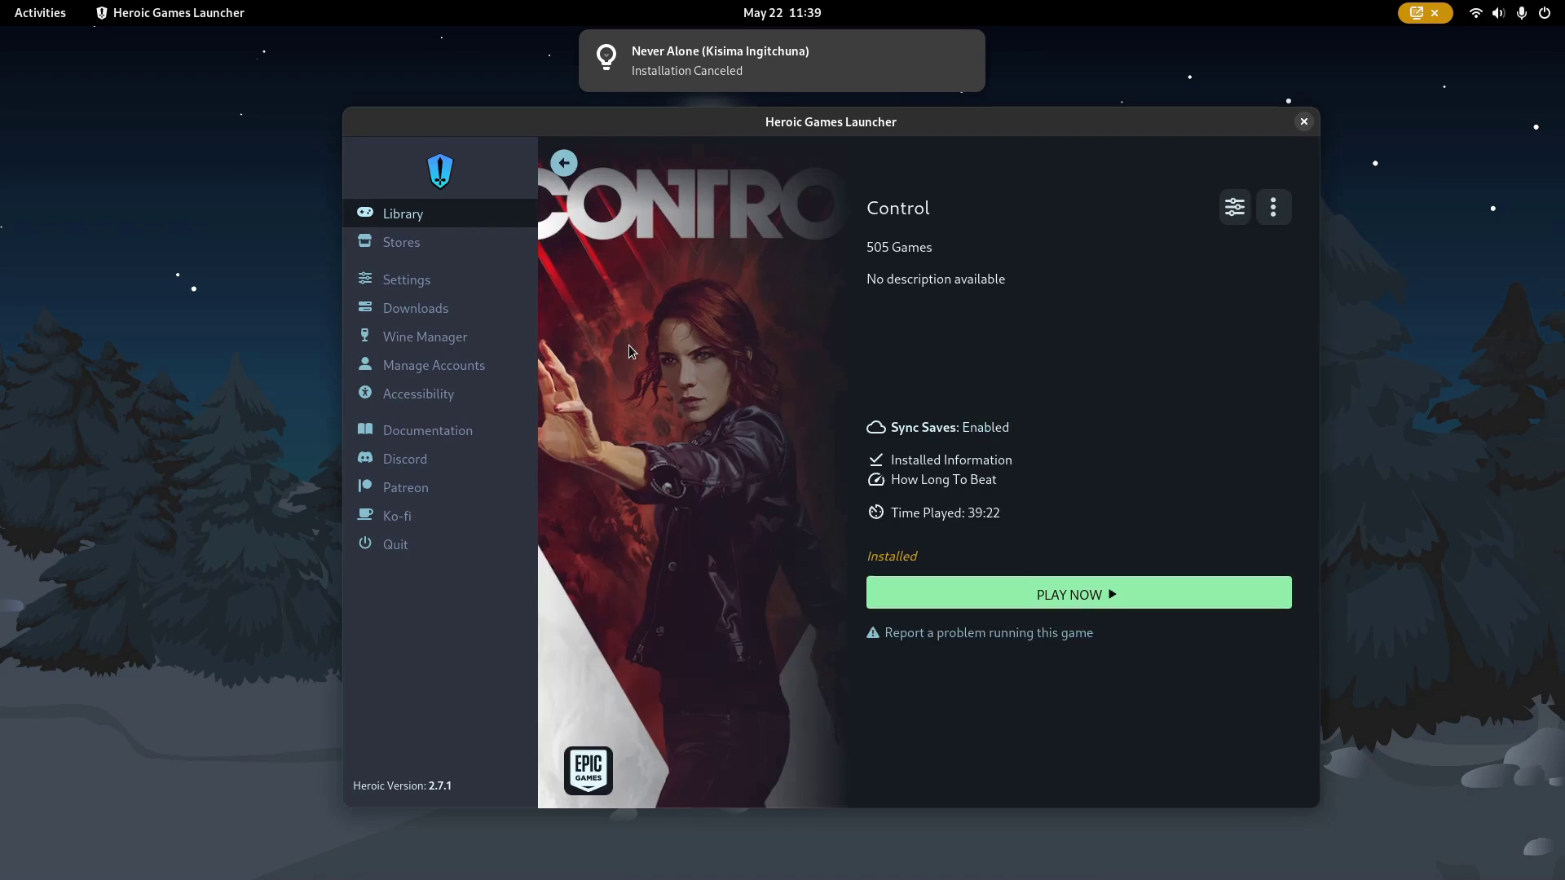
pyautogui.click(1109, 609)
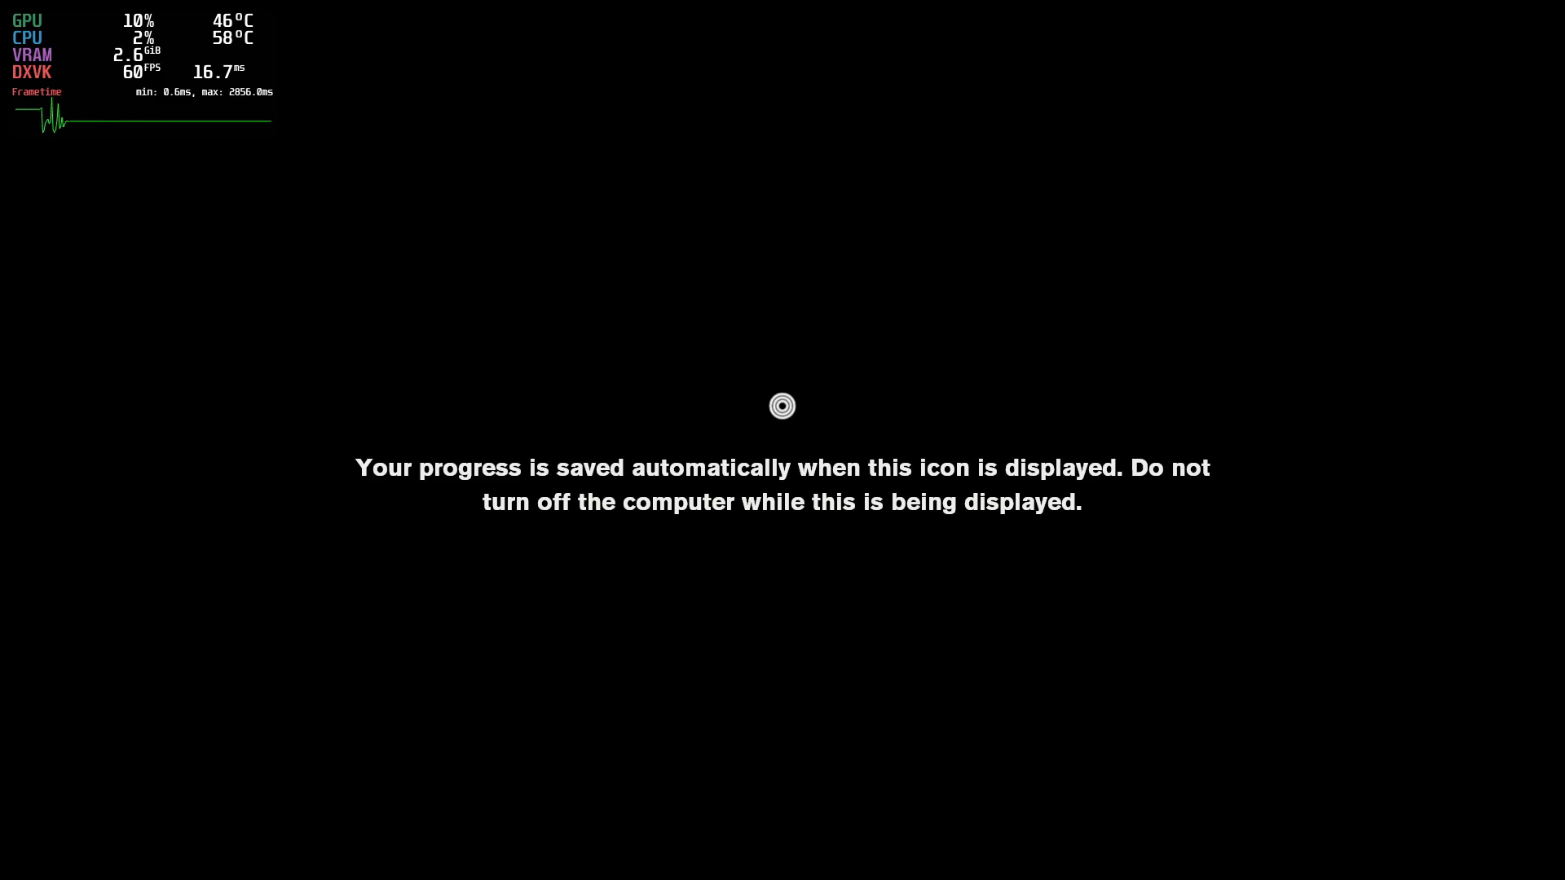
pyautogui.press('Return')
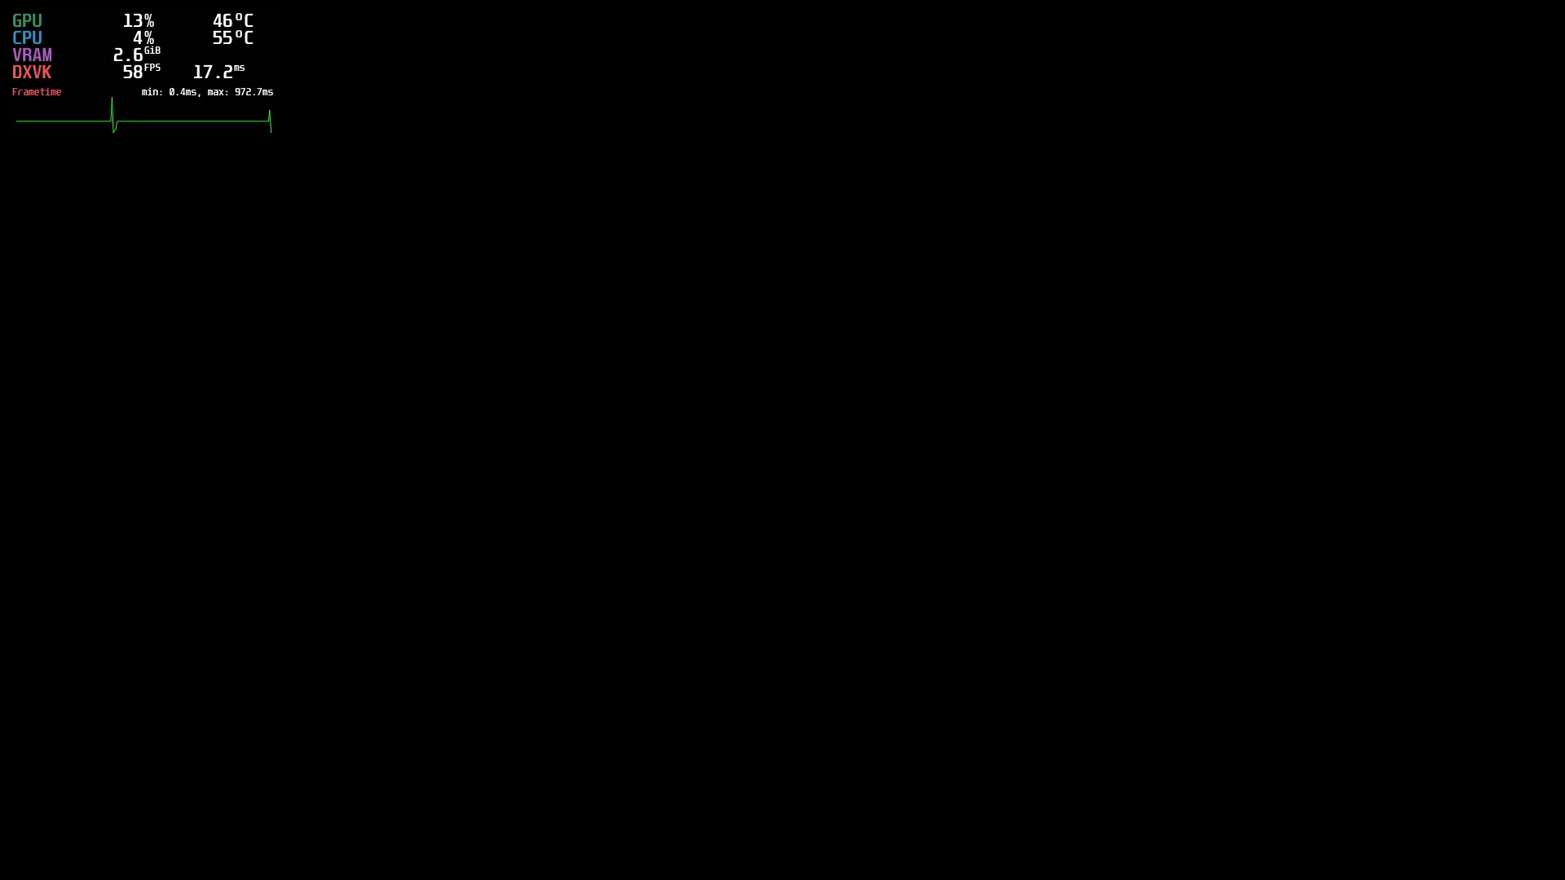